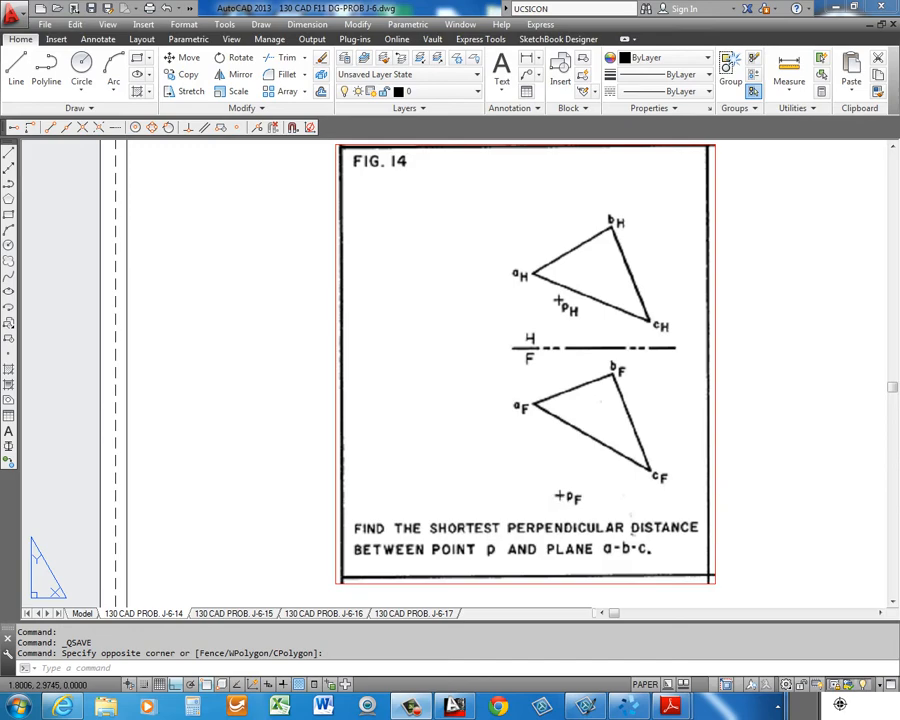
Switch to Adobe Reader and review the true-distance fold-line steps and Figure 14 in Descriptive Geometry II.pdf
{"action": "left_click_drag", "start_coordinate": [899, 48], "coordinate": [548, 28]}
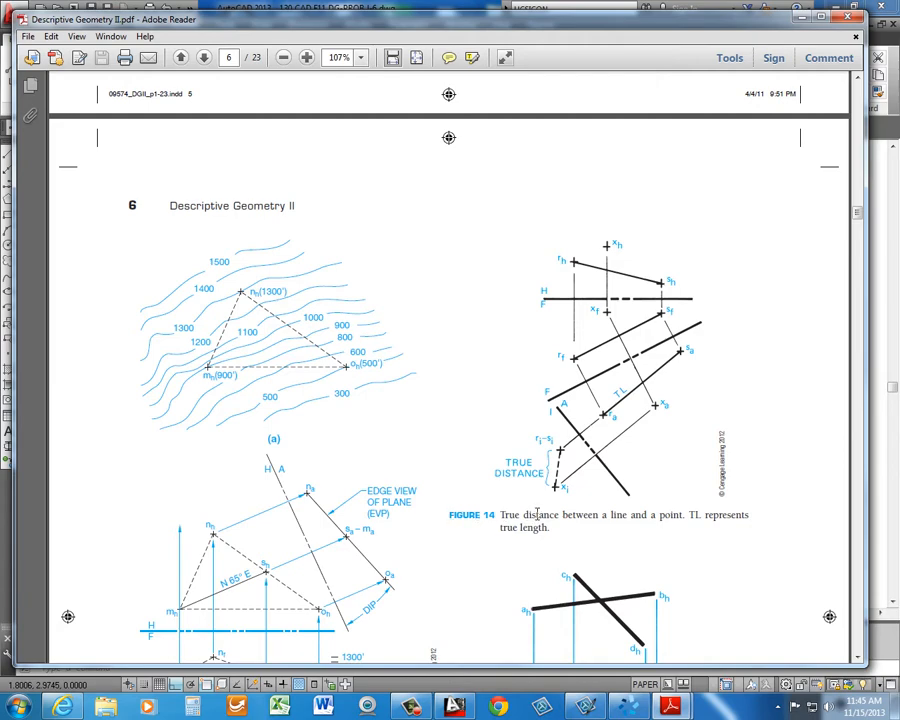
{"action": "scroll", "coordinate": [634, 305], "scroll_direction": "up", "scroll_amount": 5}
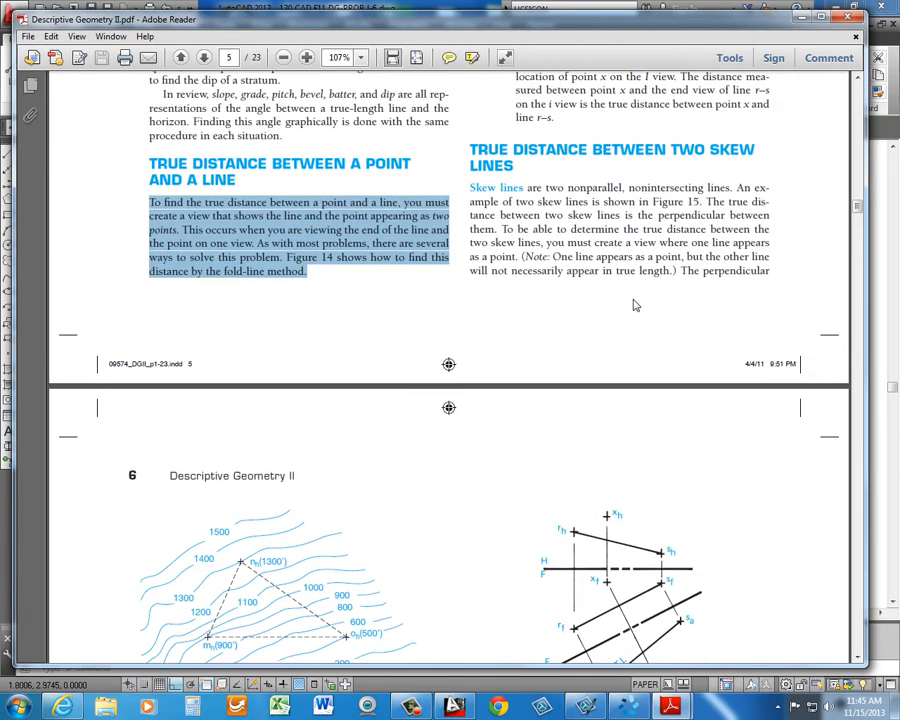
{"action": "scroll", "coordinate": [634, 305], "scroll_direction": "up", "scroll_amount": 5}
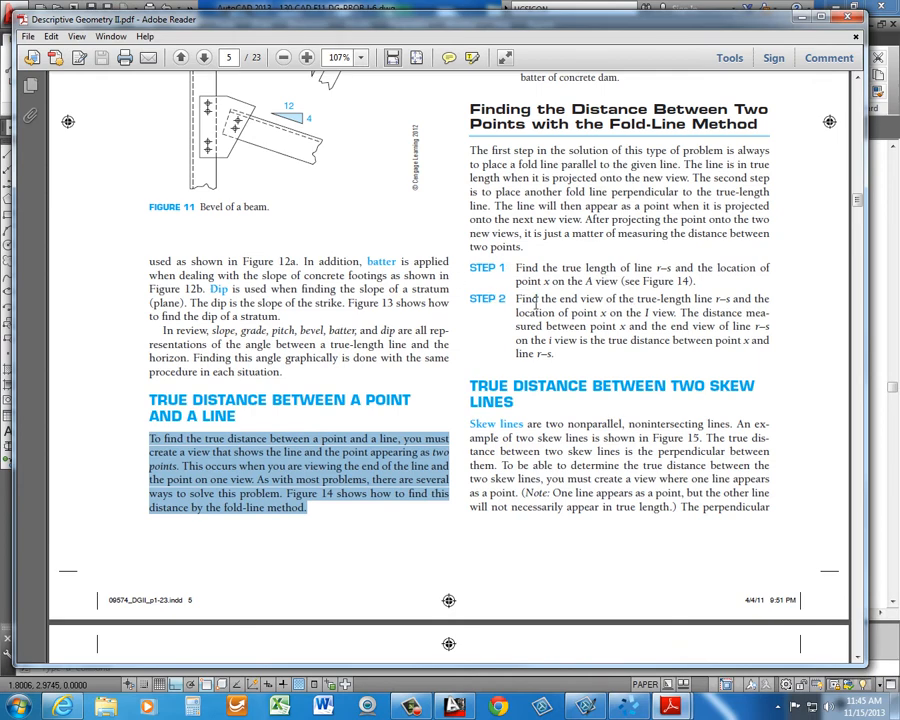
{"action": "scroll", "coordinate": [554, 364], "scroll_direction": "down", "scroll_amount": 9}
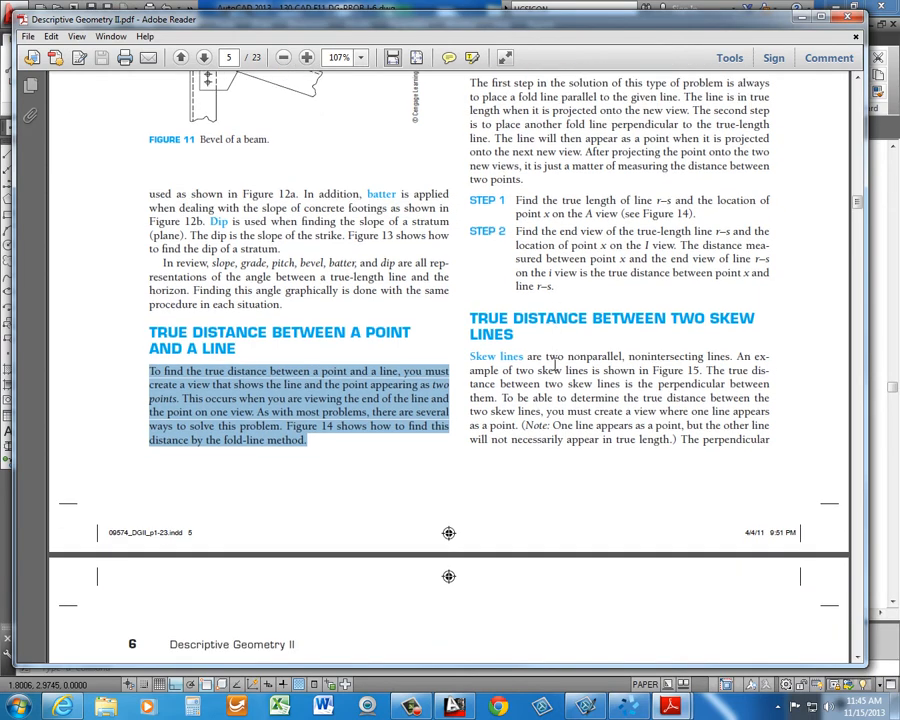
{"action": "scroll", "coordinate": [557, 371], "scroll_direction": "down", "scroll_amount": 1}
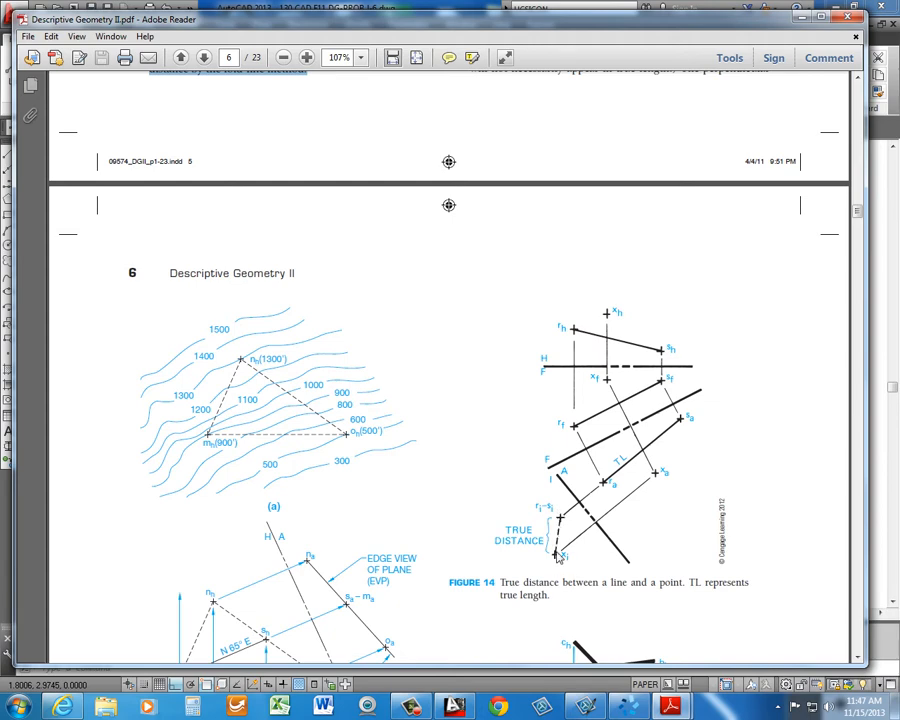
Shrink the PDF reader window and move it out of the way of the FIG. 14 drawing
{"action": "mouse_move", "coordinate": [519, 25]}
{"action": "left_mouse_down"}
{"action": "mouse_move", "coordinate": [617, 30]}
{"action": "mouse_move", "coordinate": [506, 26]}
{"action": "left_mouse_up"}
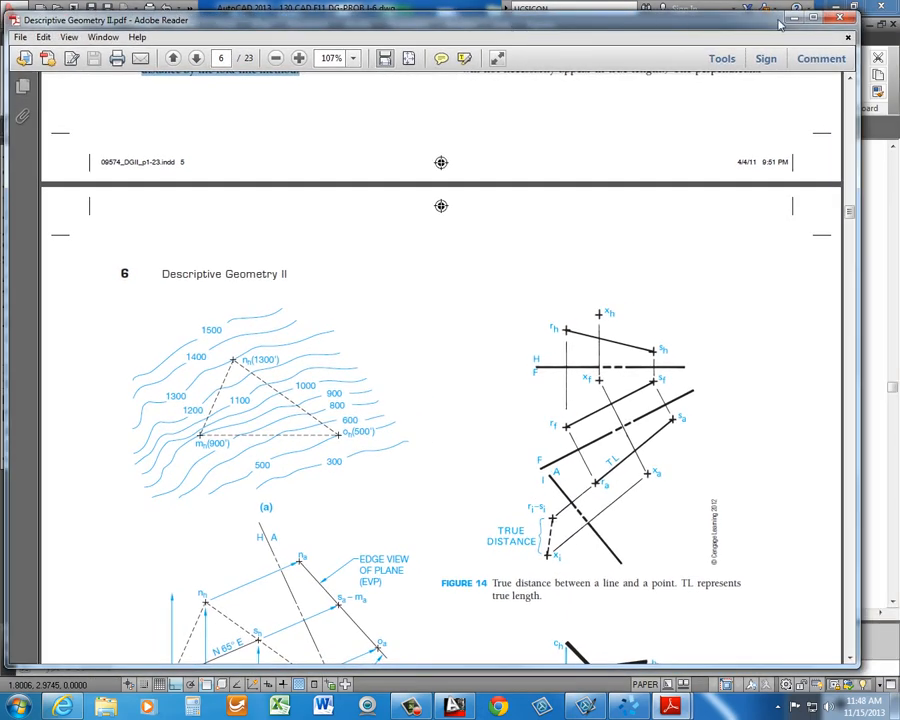
{"action": "mouse_move", "coordinate": [859, 12]}
{"action": "left_mouse_down"}
{"action": "mouse_move", "coordinate": [610, 225]}
{"action": "mouse_move", "coordinate": [555, 295]}
{"action": "mouse_move", "coordinate": [483, 272]}
{"action": "left_mouse_up"}
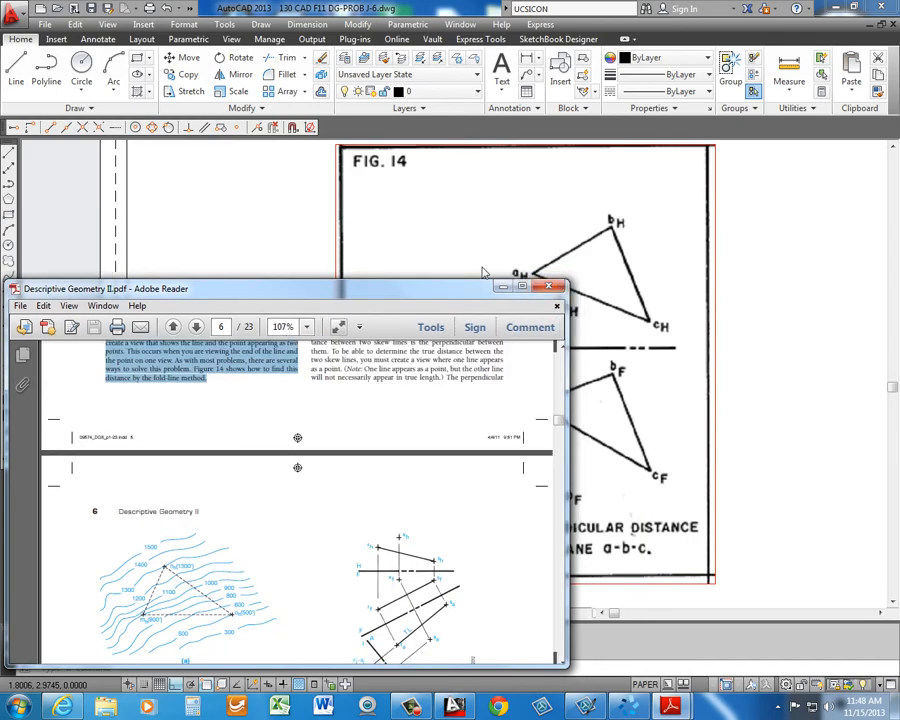
{"action": "mouse_move", "coordinate": [428, 295]}
{"action": "left_mouse_down"}
{"action": "mouse_move", "coordinate": [432, 310]}
{"action": "mouse_move", "coordinate": [273, 146]}
{"action": "left_mouse_up"}
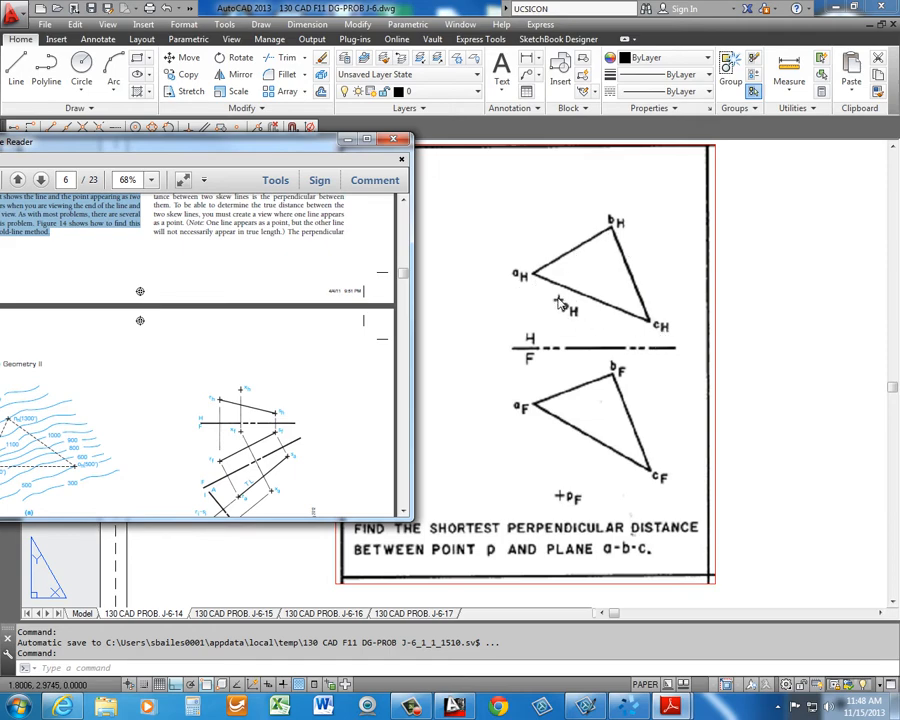
{"action": "left_click_drag", "start_coordinate": [266, 148], "coordinate": [899, 148]}
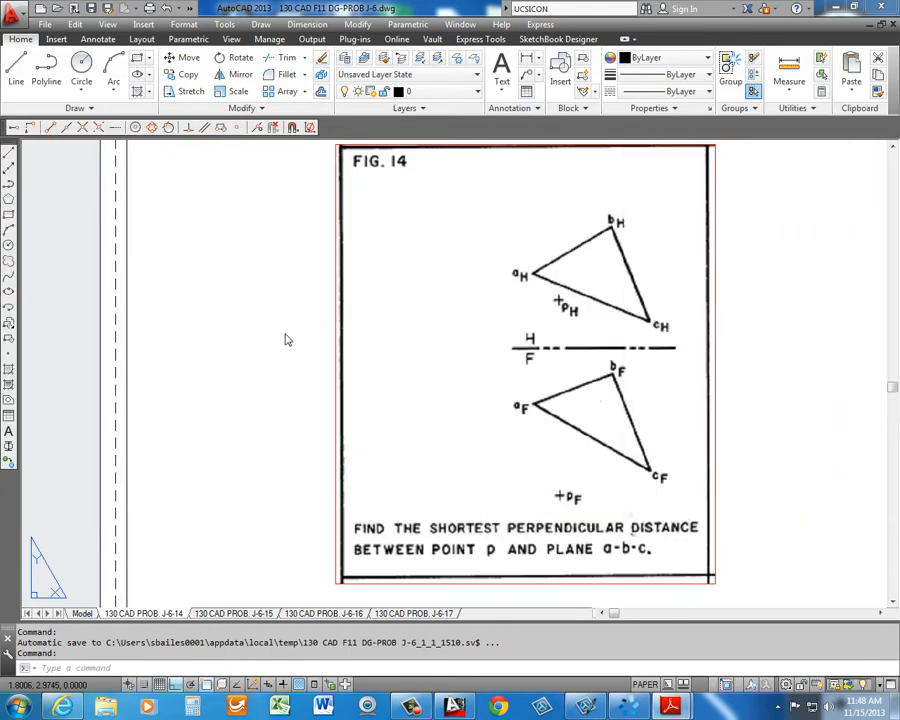
Make FL1 the current layer and draw a line over the full length of the H/F fold line
{"action": "left_click", "coordinate": [478, 93]}
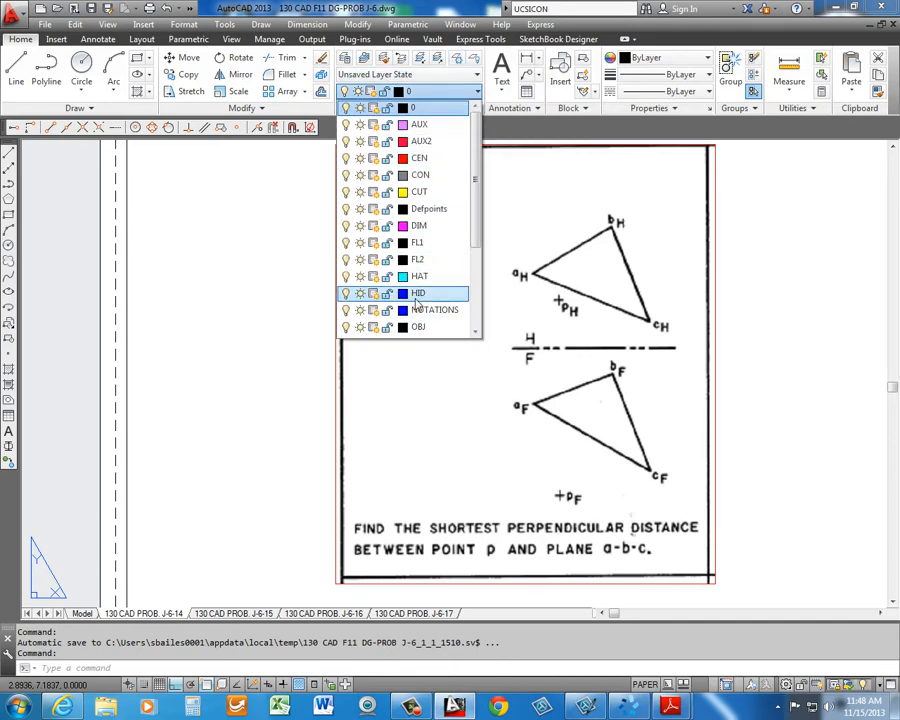
{"action": "left_click", "coordinate": [433, 243]}
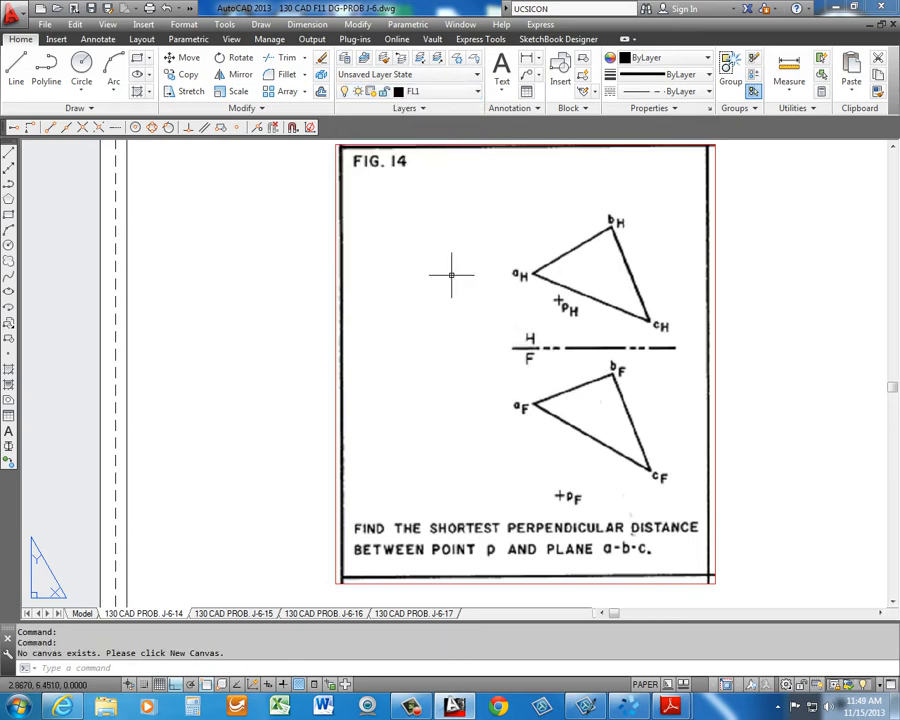
{"action": "left_click", "coordinate": [16, 68]}
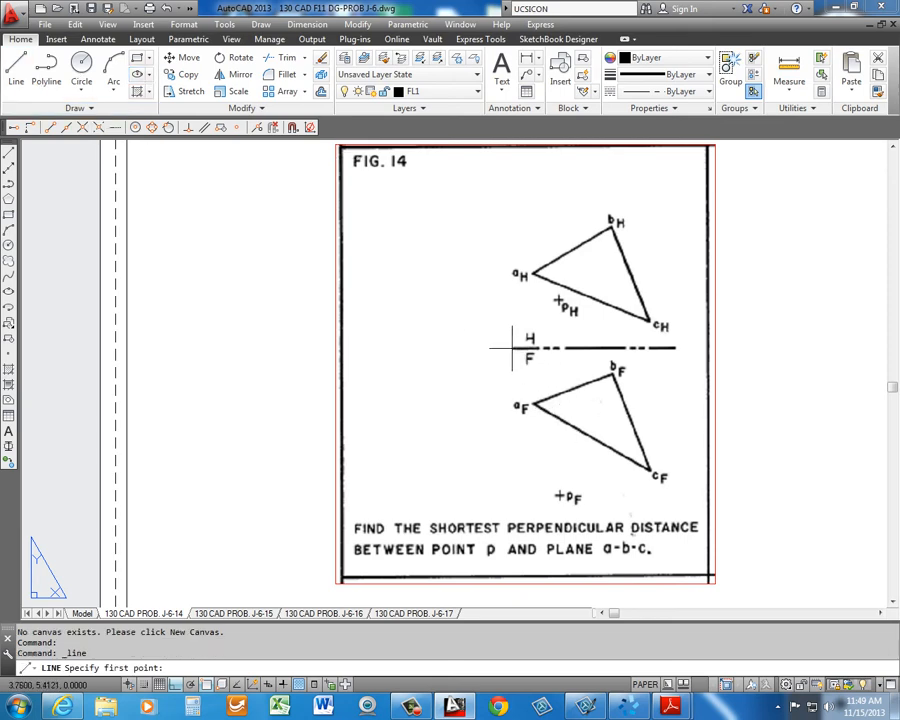
{"action": "left_click", "coordinate": [512, 348]}
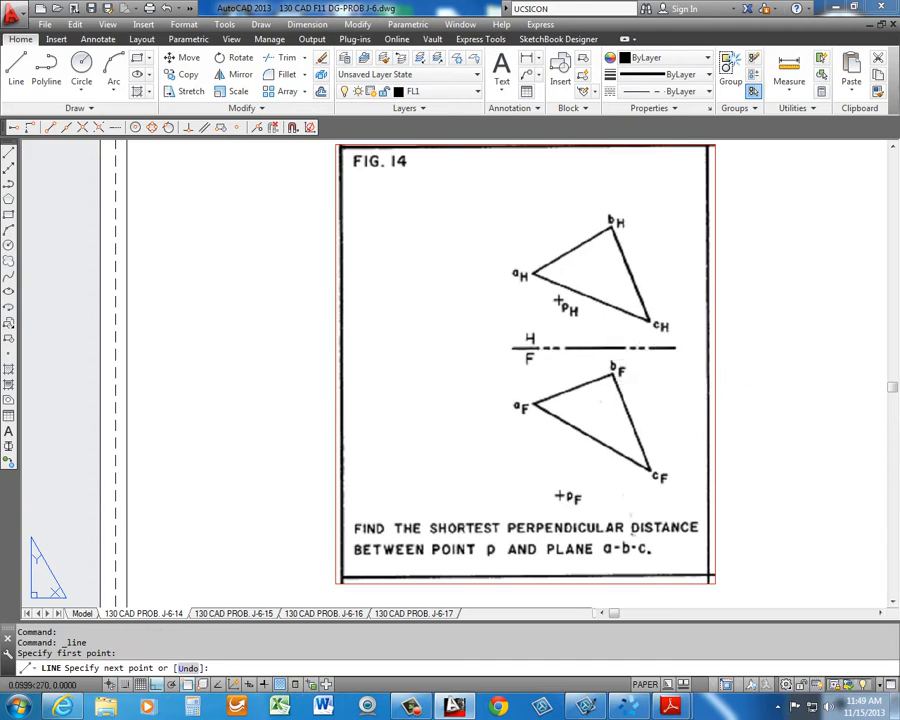
{"action": "left_click", "coordinate": [676, 348]}
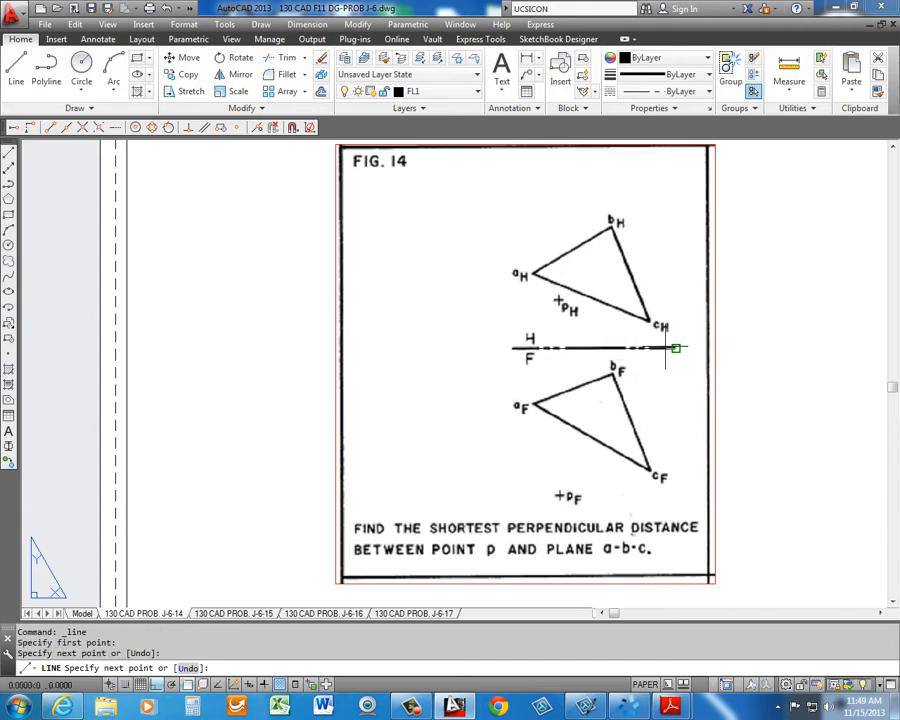
{"action": "key", "text": "Return"}
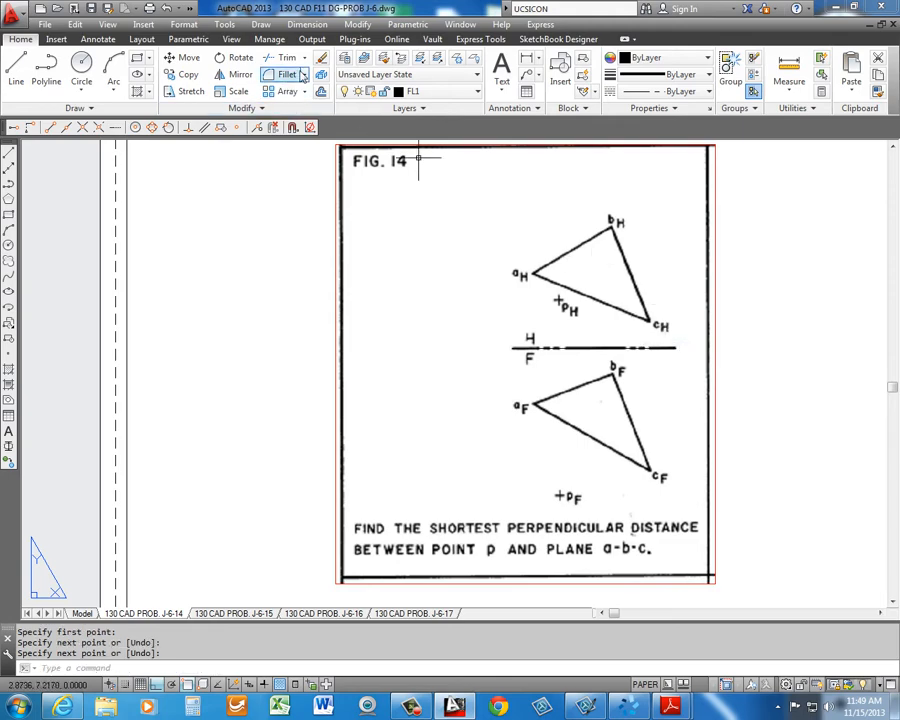
Keep layer FL1's lineweight at 0.70 mm and turn on the lineweight display
{"action": "left_click", "coordinate": [343, 58]}
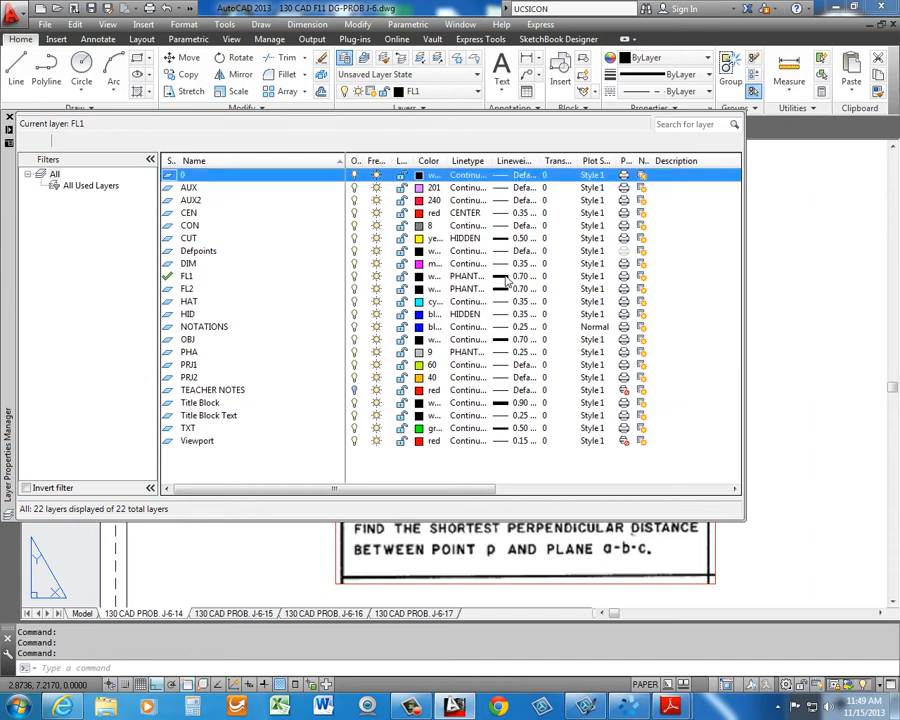
{"action": "left_click", "coordinate": [507, 279]}
{"action": "left_click", "coordinate": [507, 279]}
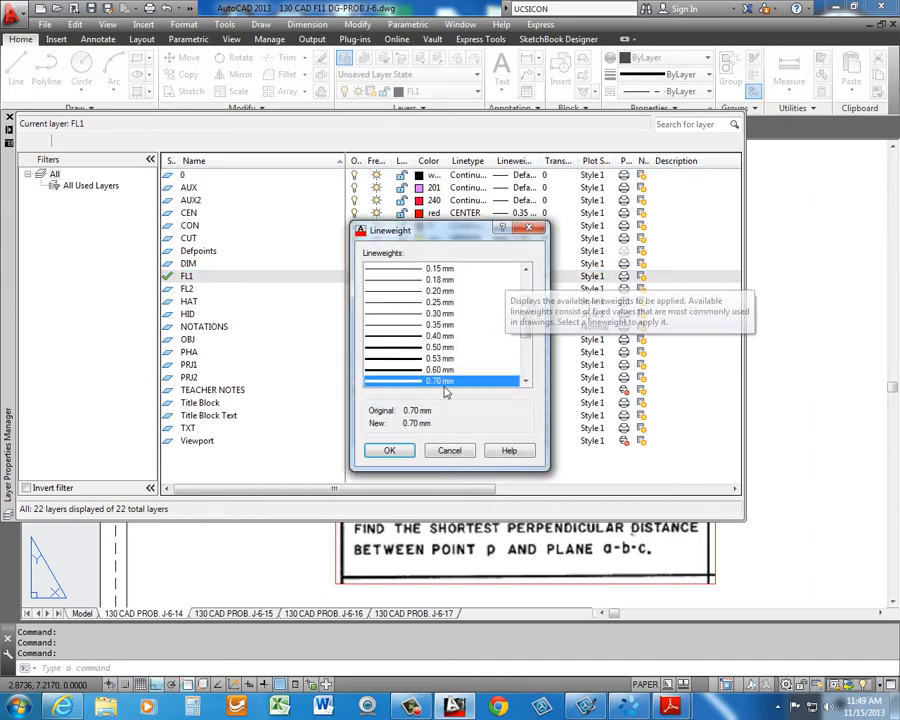
{"action": "left_click", "coordinate": [391, 451]}
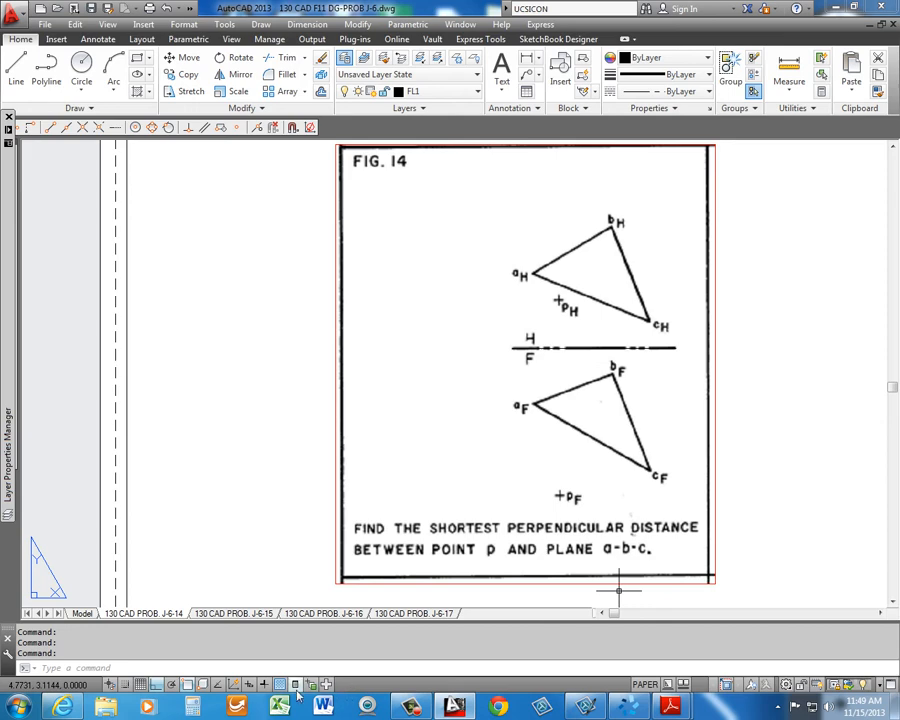
{"action": "left_click", "coordinate": [264, 685]}
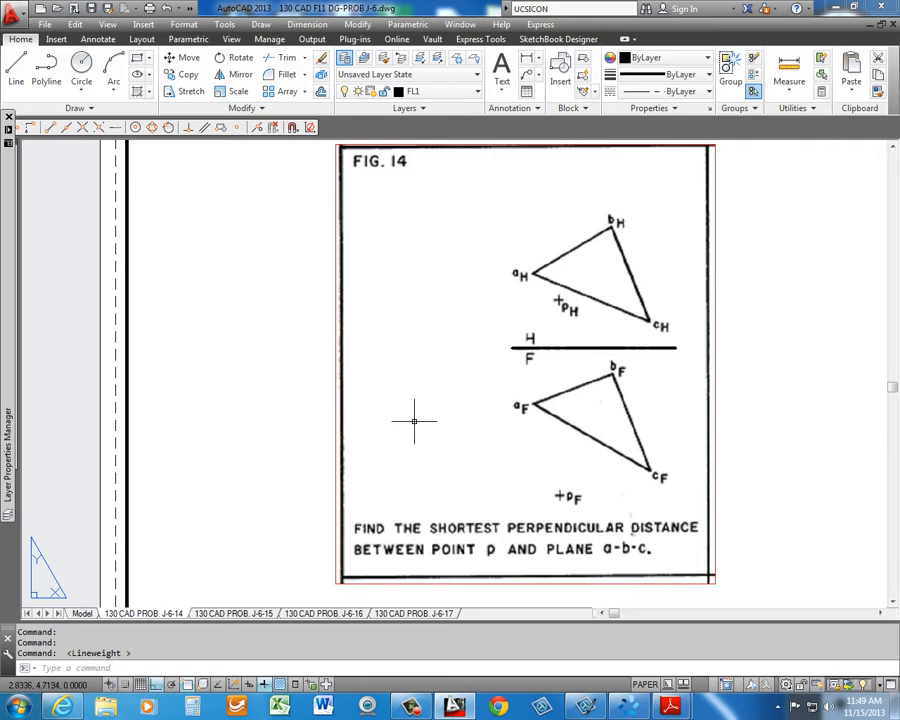
Set the global linetype scale (LTSCALE) to .5
{"action": "type", "text": "LTS"}
{"action": "key", "text": "Return"}
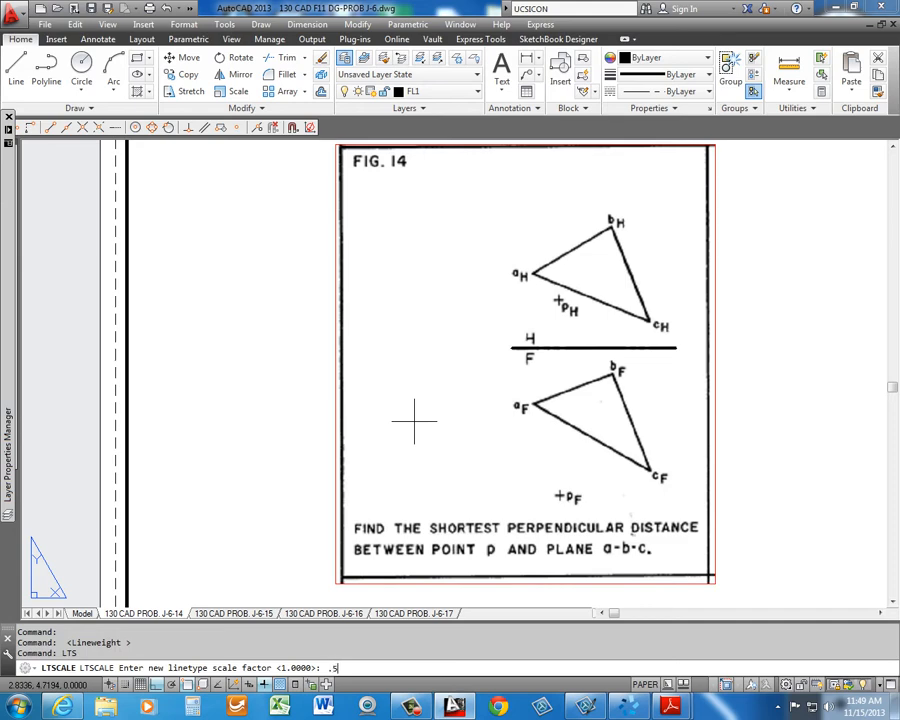
{"action": "key", "text": "Return"}
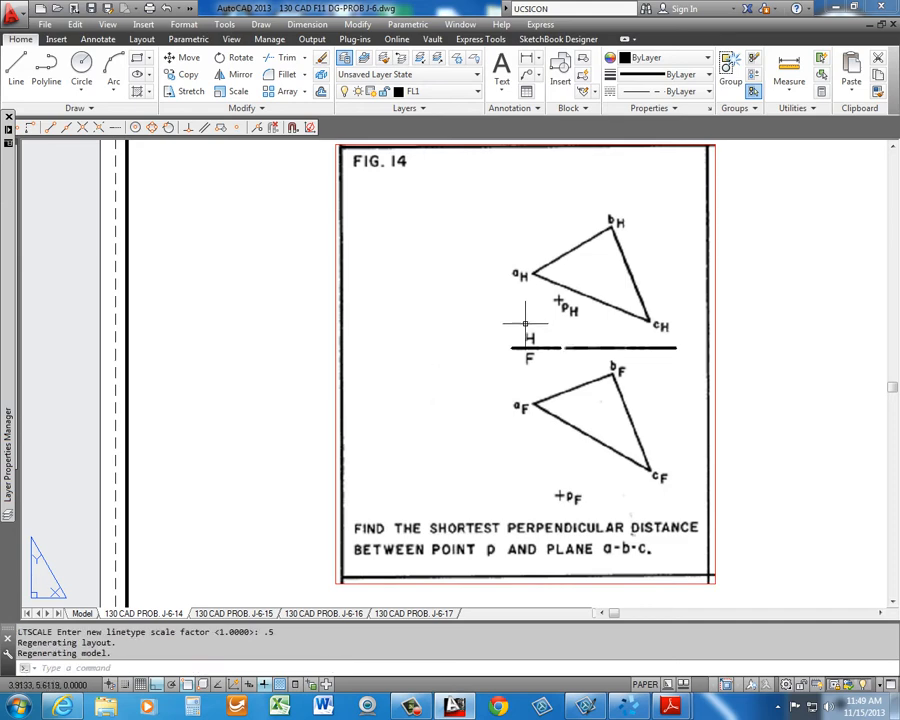
Change the color of layer FL1 to red
{"action": "left_click", "coordinate": [438, 97]}
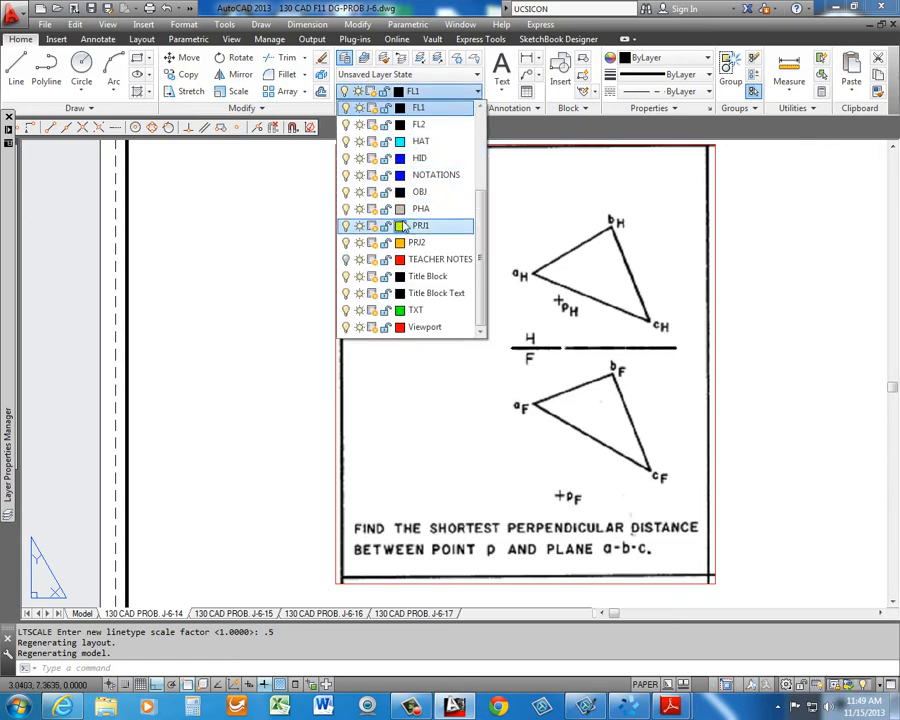
{"action": "left_click", "coordinate": [400, 108]}
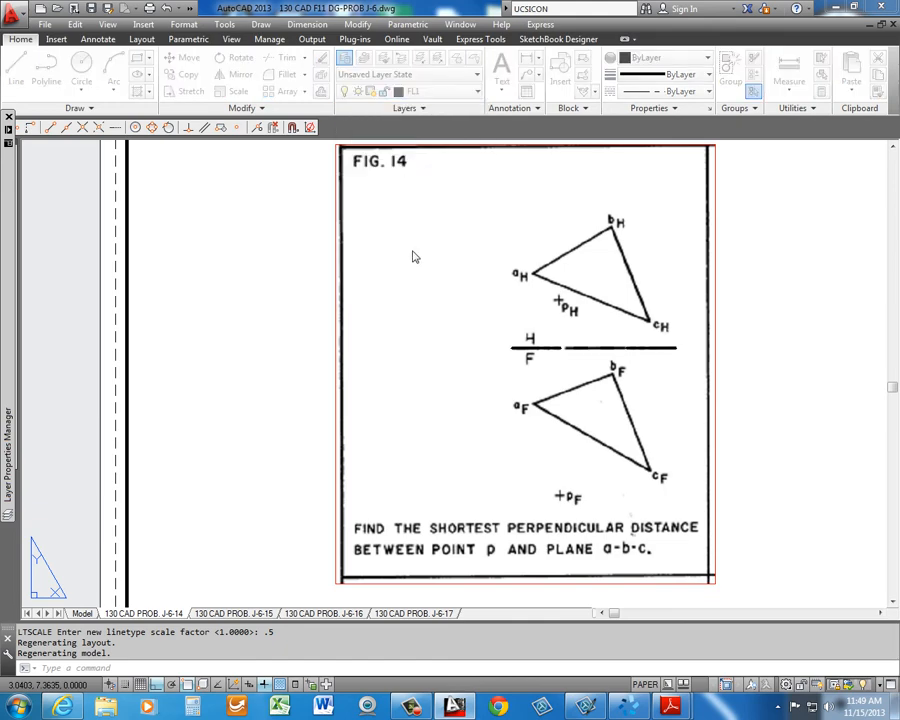
{"action": "left_click", "coordinate": [341, 384]}
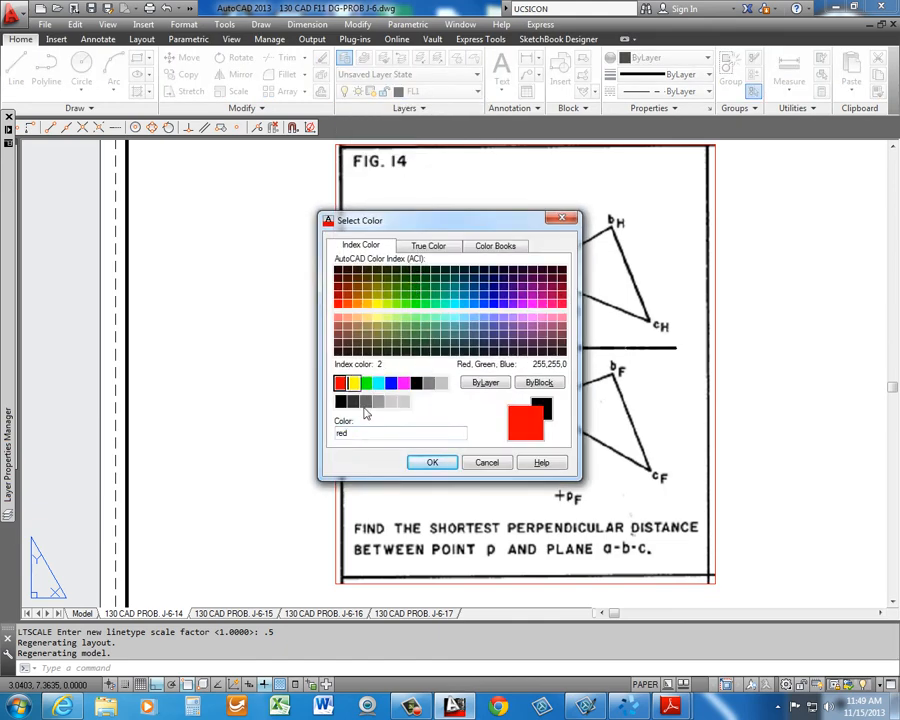
{"action": "left_click", "coordinate": [432, 462]}
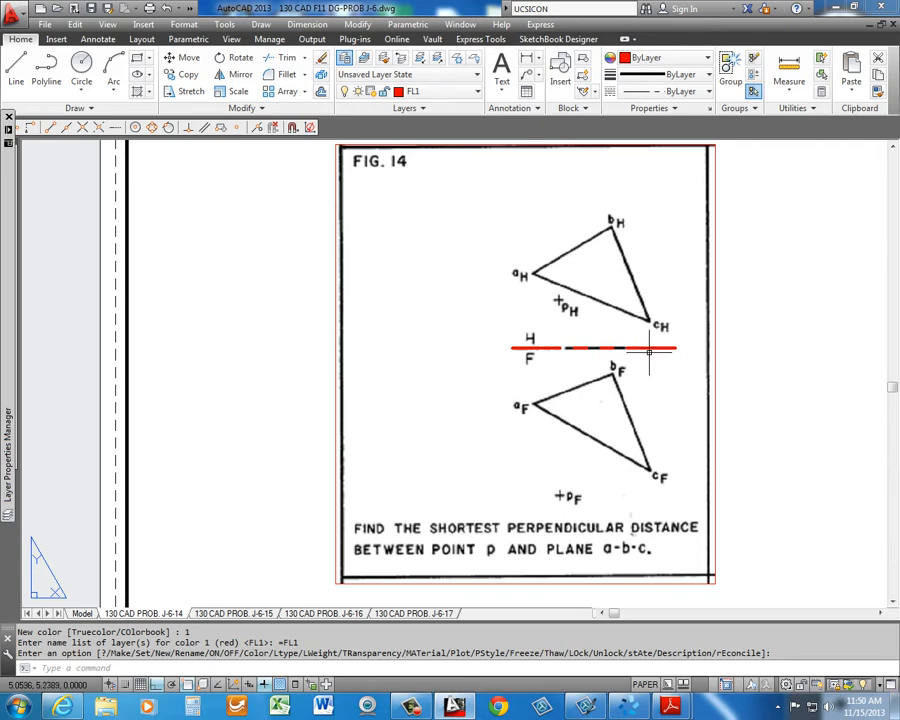
Make OBJ the current layer
{"action": "left_click", "coordinate": [455, 96]}
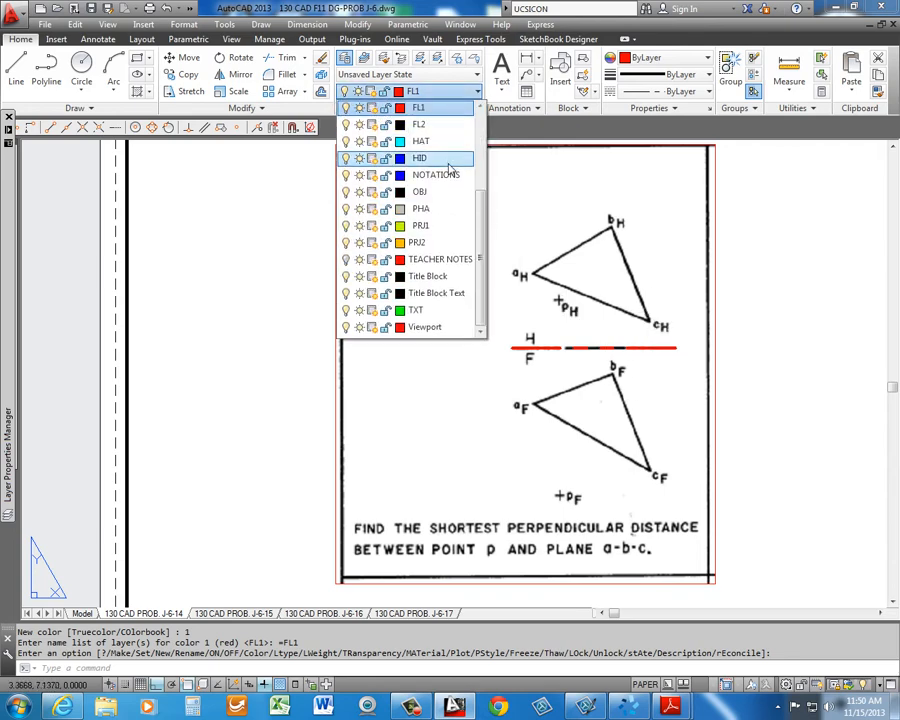
{"action": "left_click", "coordinate": [420, 226]}
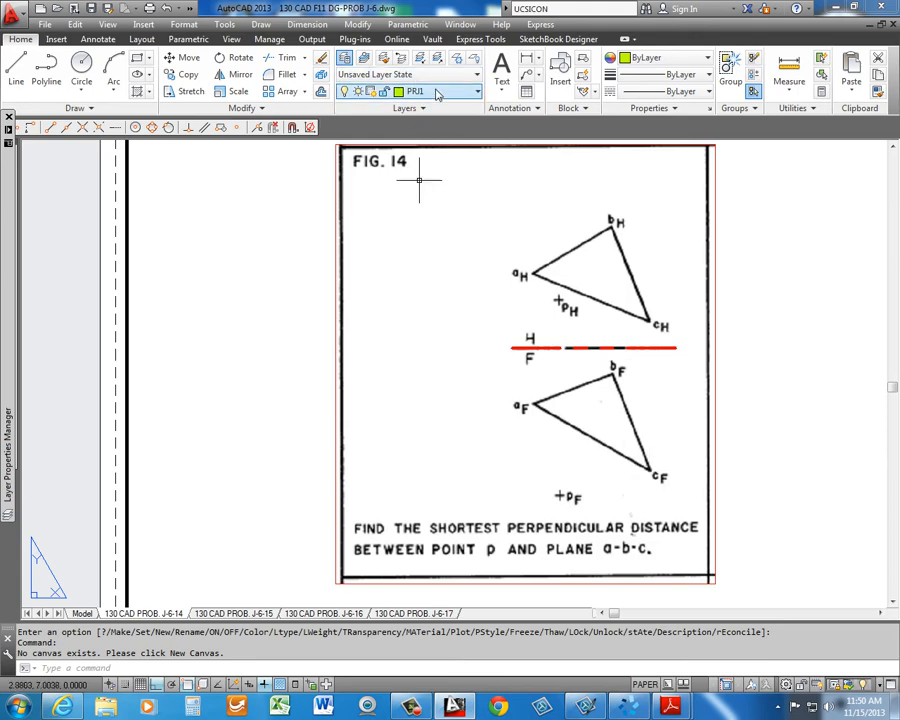
{"action": "left_click", "coordinate": [437, 93]}
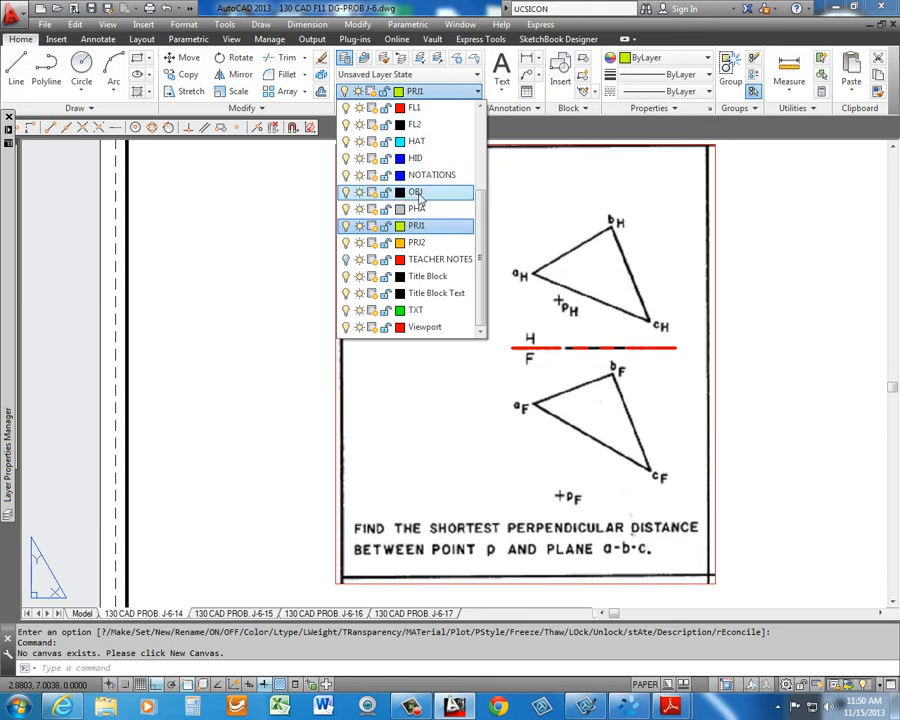
{"action": "left_click", "coordinate": [418, 193]}
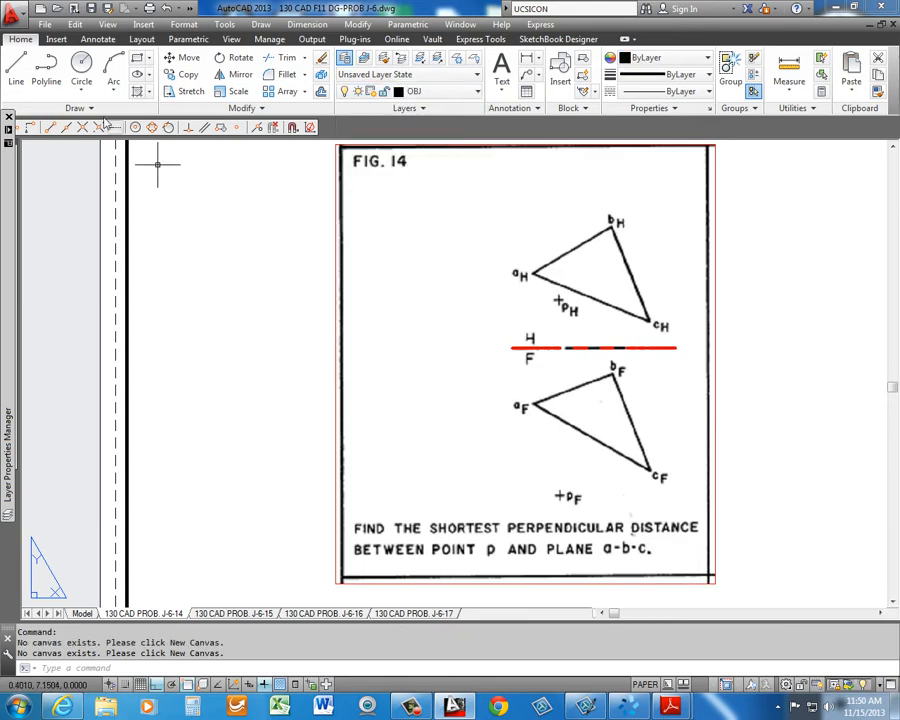
Set the point style to the X marker with a size of .06 in absolute units
{"action": "left_click", "coordinate": [184, 26]}
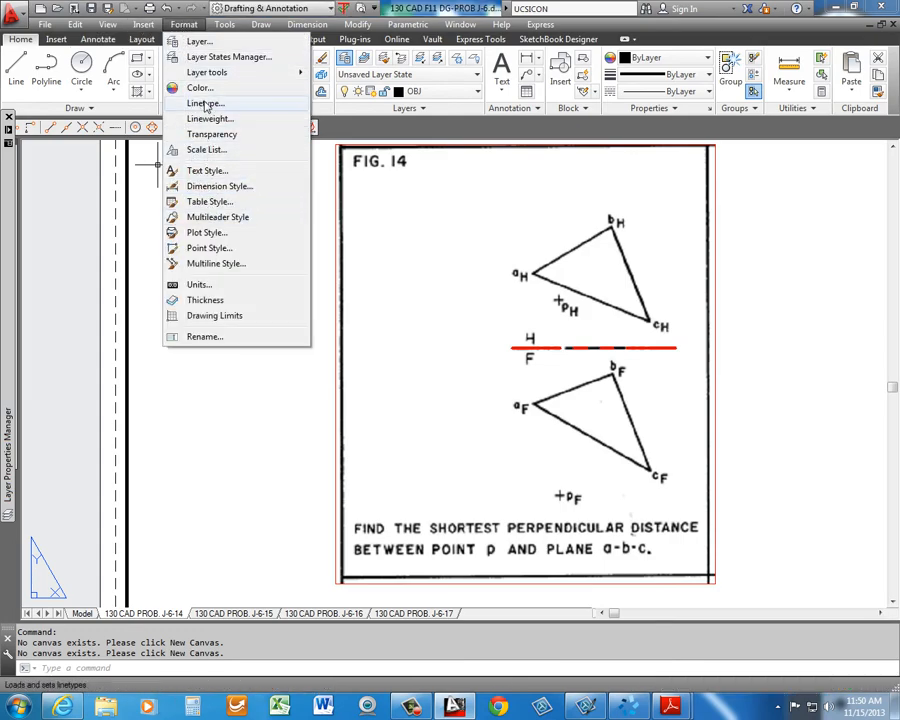
{"action": "left_click", "coordinate": [209, 248]}
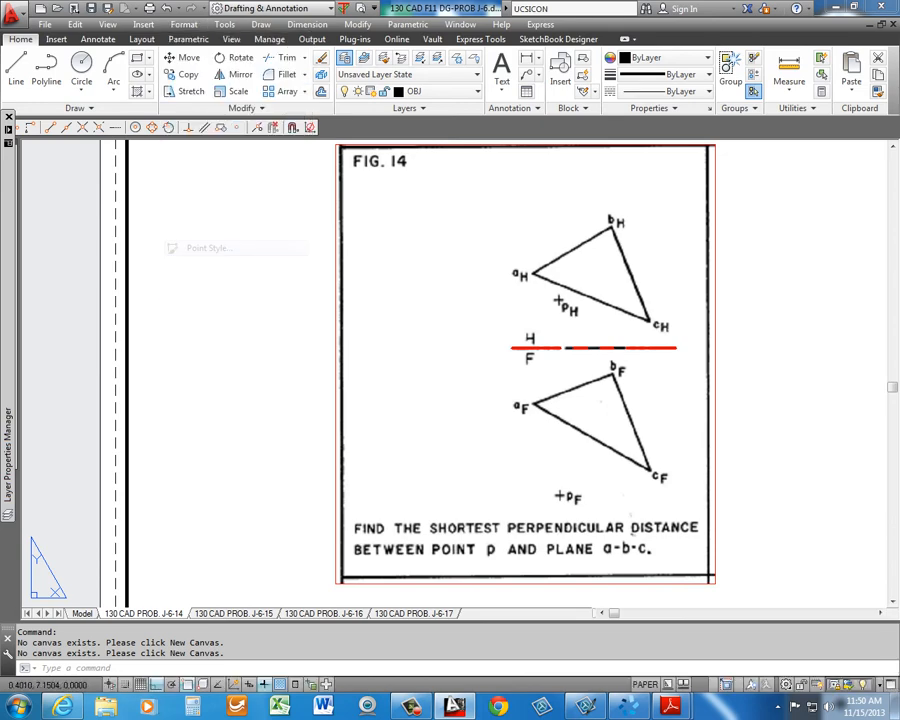
{"action": "left_click", "coordinate": [484, 260]}
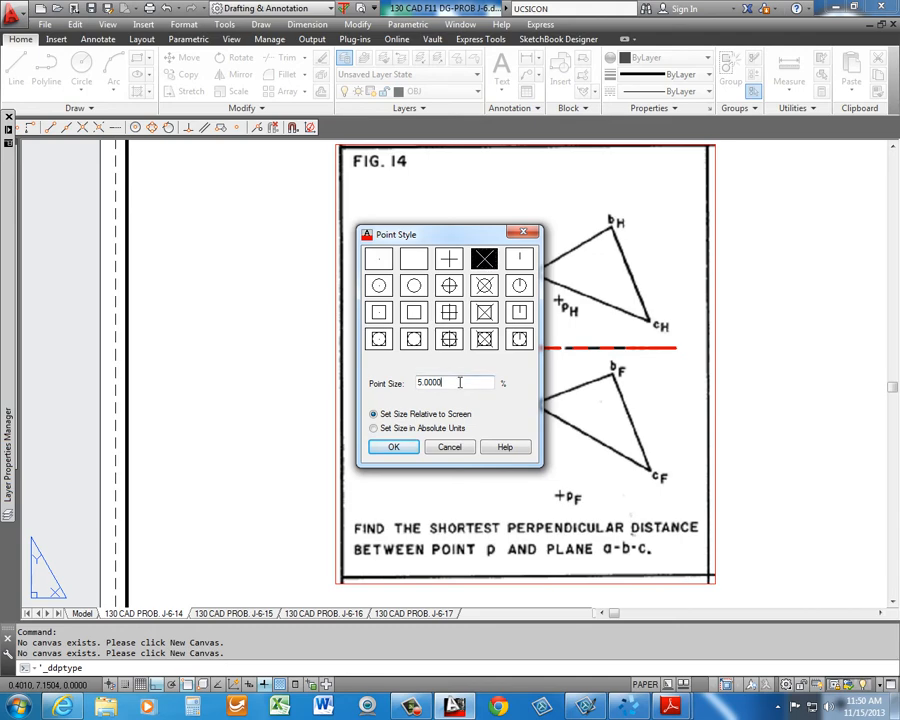
{"action": "left_click_drag", "start_coordinate": [460, 382], "coordinate": [389, 383]}
{"action": "type", "text": ".06"}
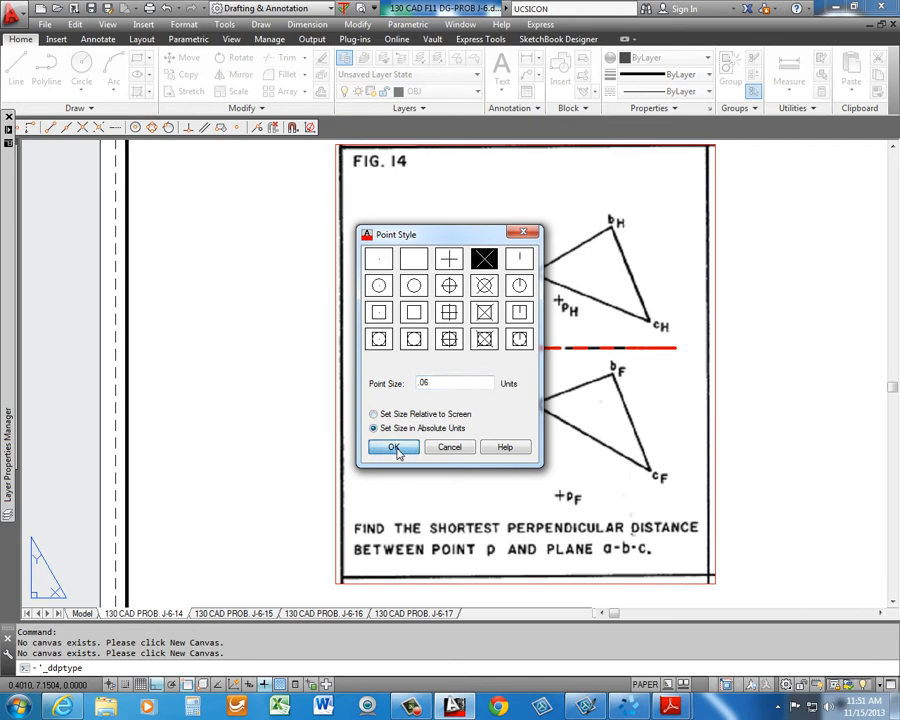
{"action": "left_click", "coordinate": [413, 448]}
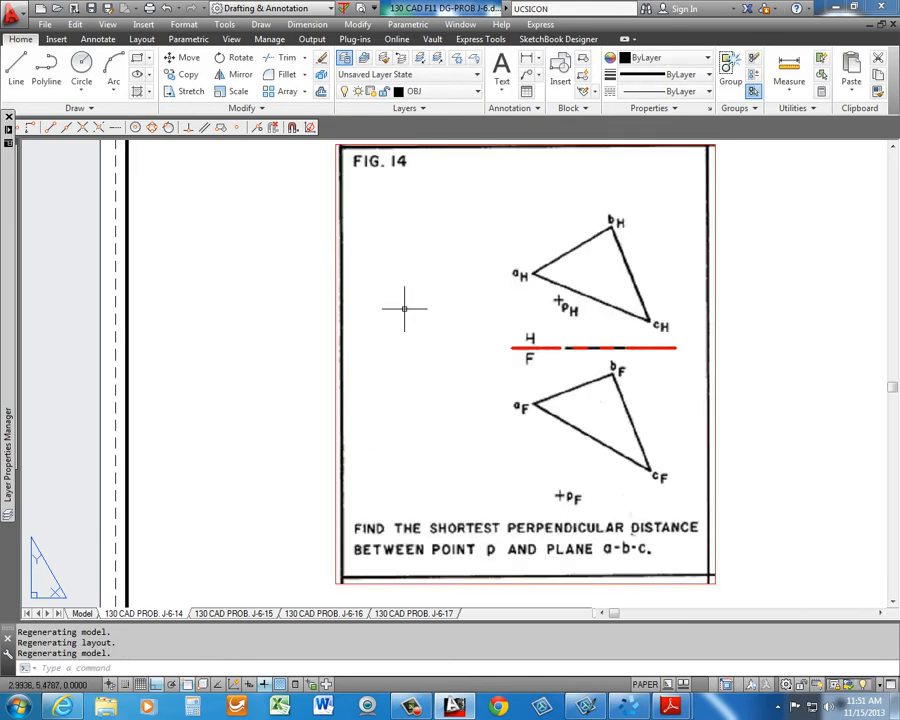
Place a point marker on vertex cF of the front-view triangle
{"action": "type", "text": "PO"}
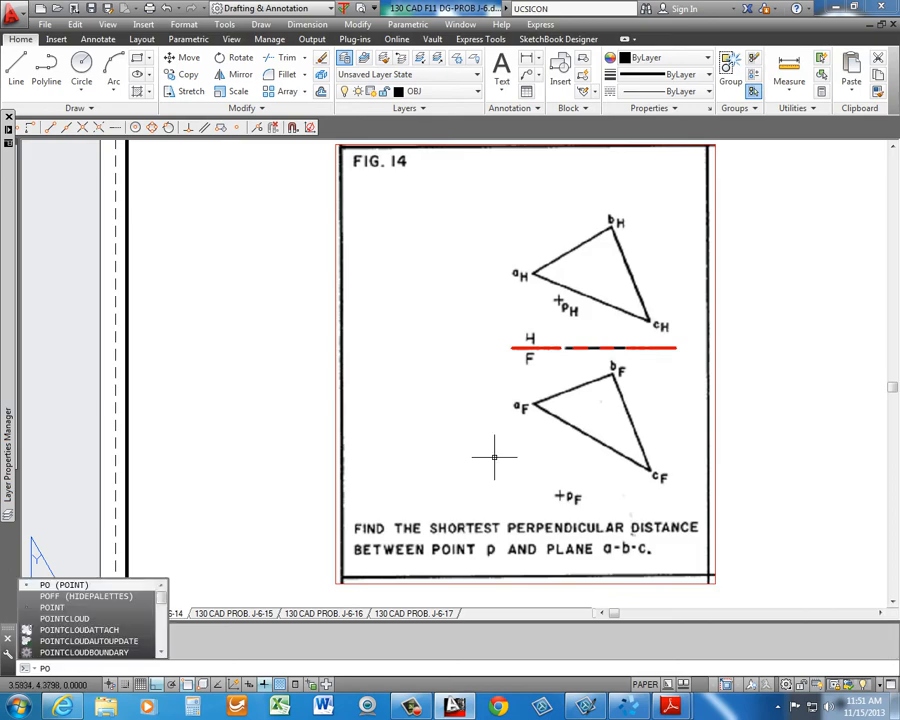
{"action": "key", "text": "Return"}
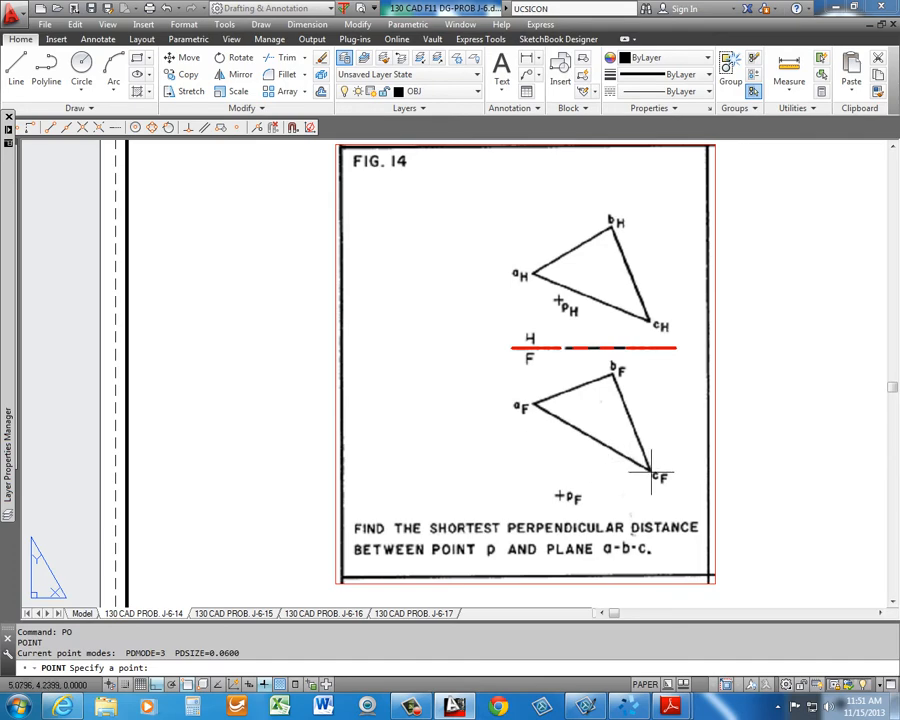
{"action": "scroll", "coordinate": [651, 466], "scroll_direction": "up", "scroll_amount": 8}
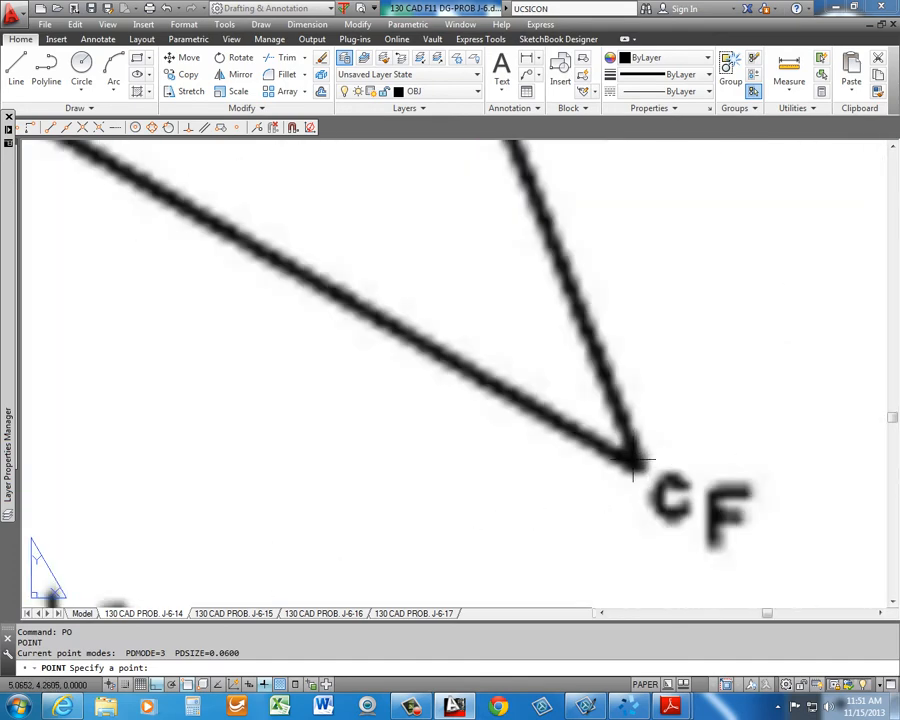
{"action": "left_click", "coordinate": [632, 460]}
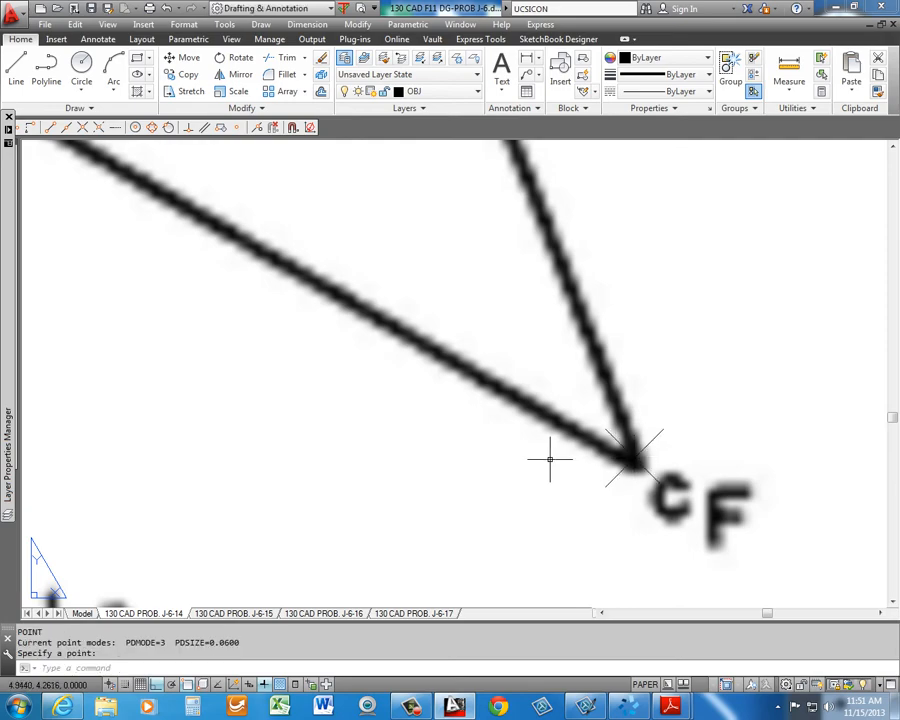
{"action": "scroll", "coordinate": [530, 450], "scroll_direction": "down", "scroll_amount": 8}
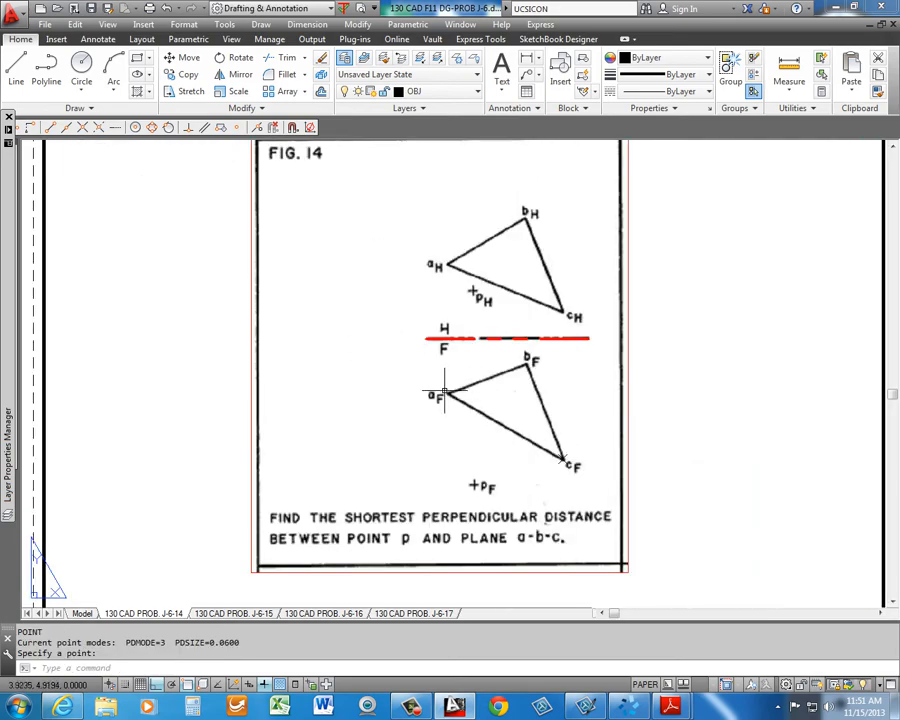
Place a point marker on vertex aF of the front-view triangle
{"action": "scroll", "coordinate": [450, 393], "scroll_direction": "up", "scroll_amount": 8}
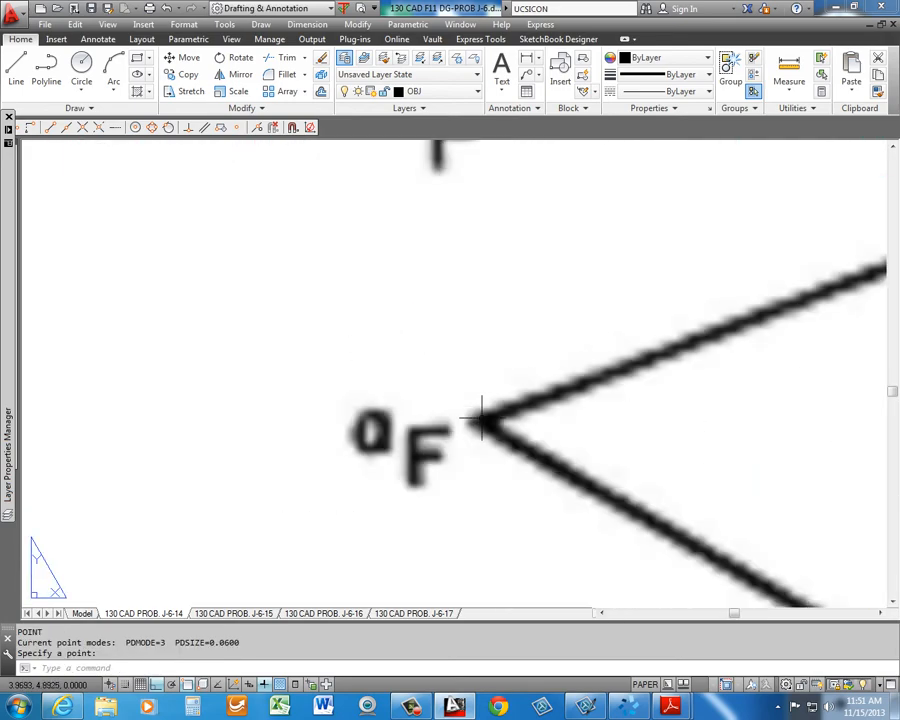
{"action": "left_click", "coordinate": [483, 420]}
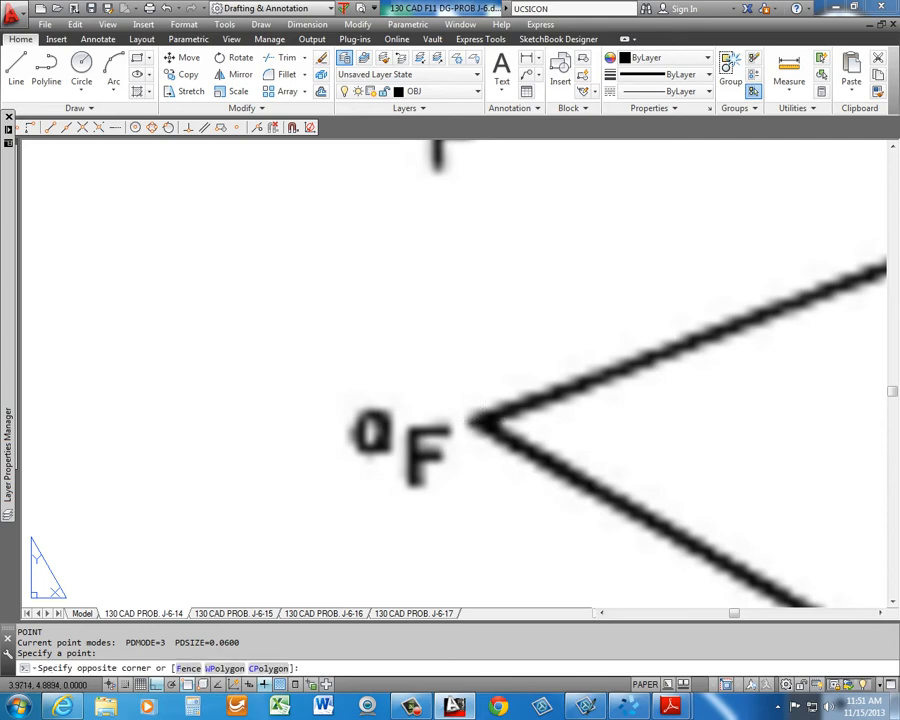
{"action": "left_click", "coordinate": [478, 425]}
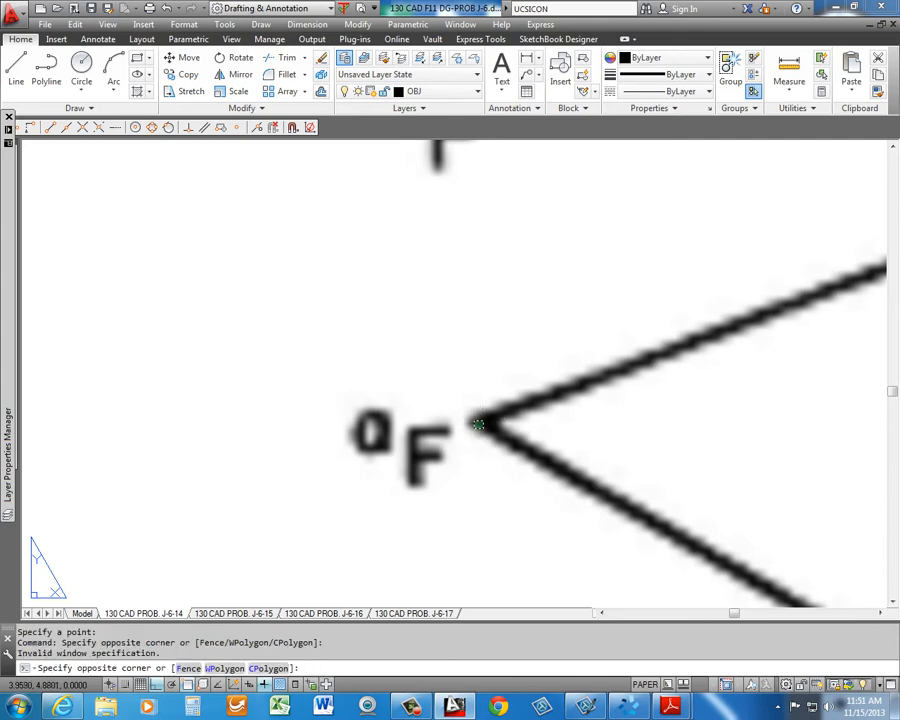
{"action": "key", "text": "Escape"}
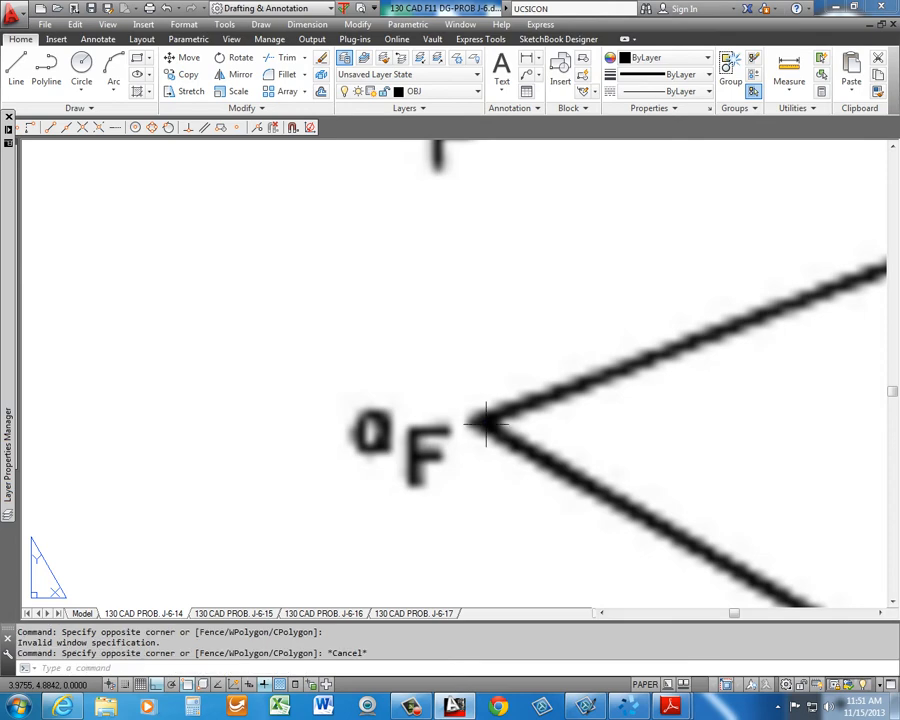
{"action": "key", "text": "Return"}
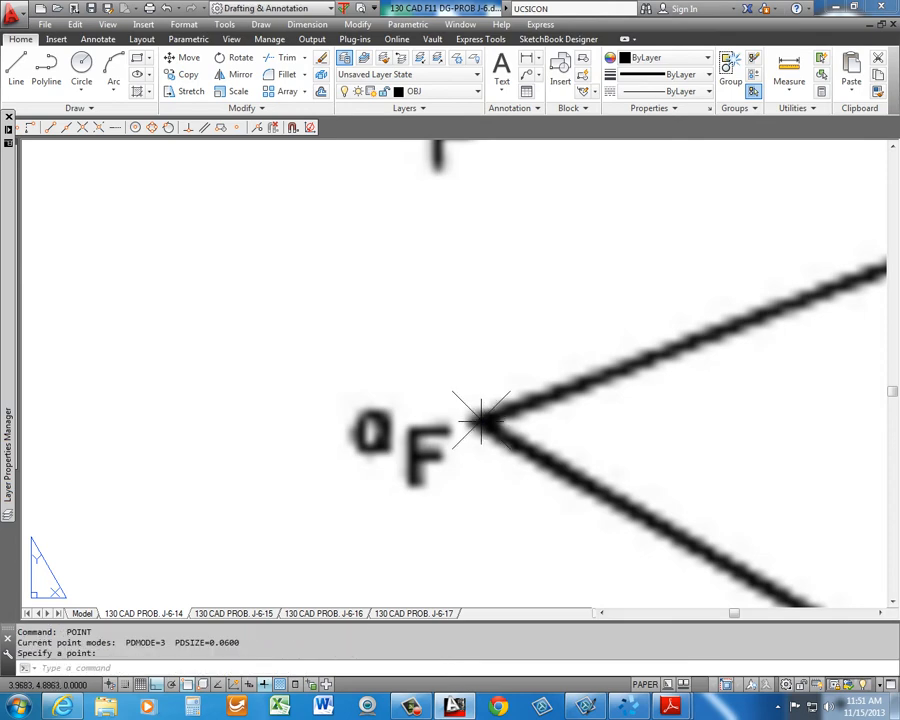
{"action": "left_click", "coordinate": [482, 418]}
{"action": "scroll", "coordinate": [482, 418], "scroll_direction": "down", "scroll_amount": 5}
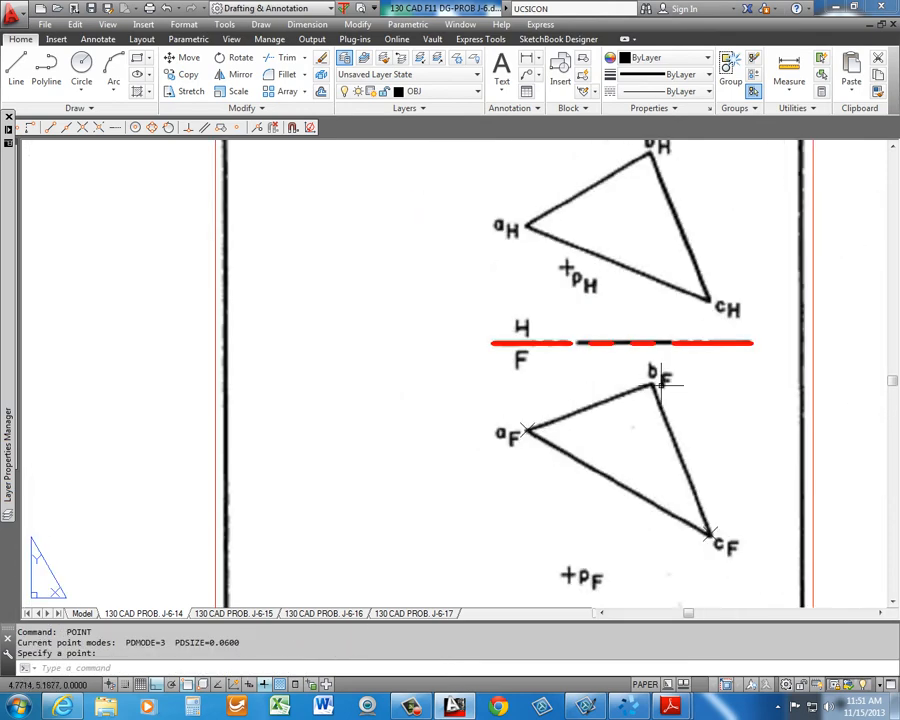
Place a point marker on vertex bF of the front-view triangle
{"action": "scroll", "coordinate": [653, 386], "scroll_direction": "up", "scroll_amount": 6}
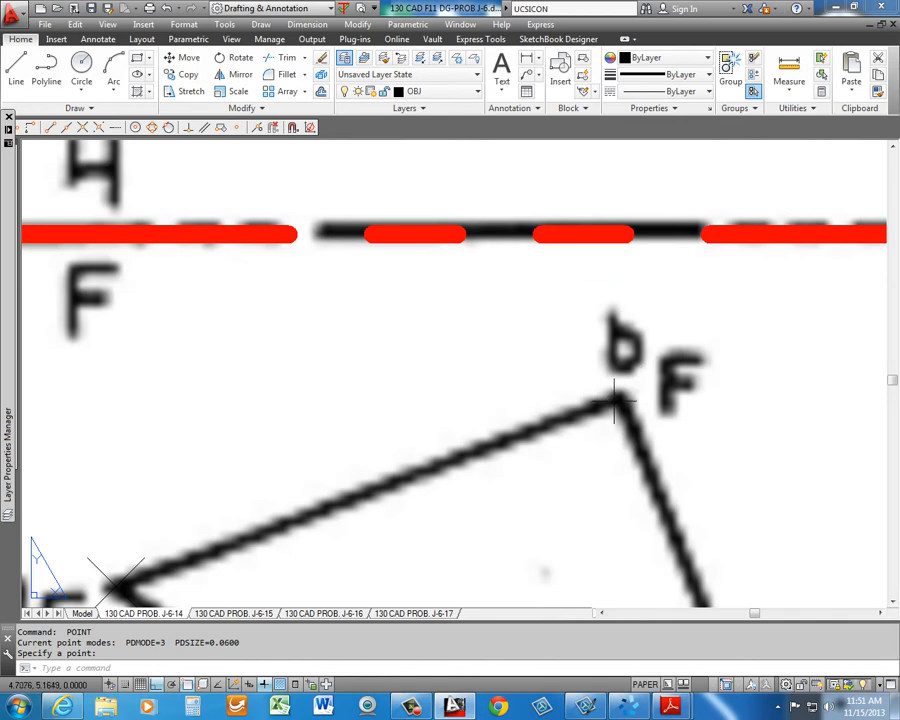
{"action": "key", "text": "Return"}
{"action": "left_click", "coordinate": [619, 397]}
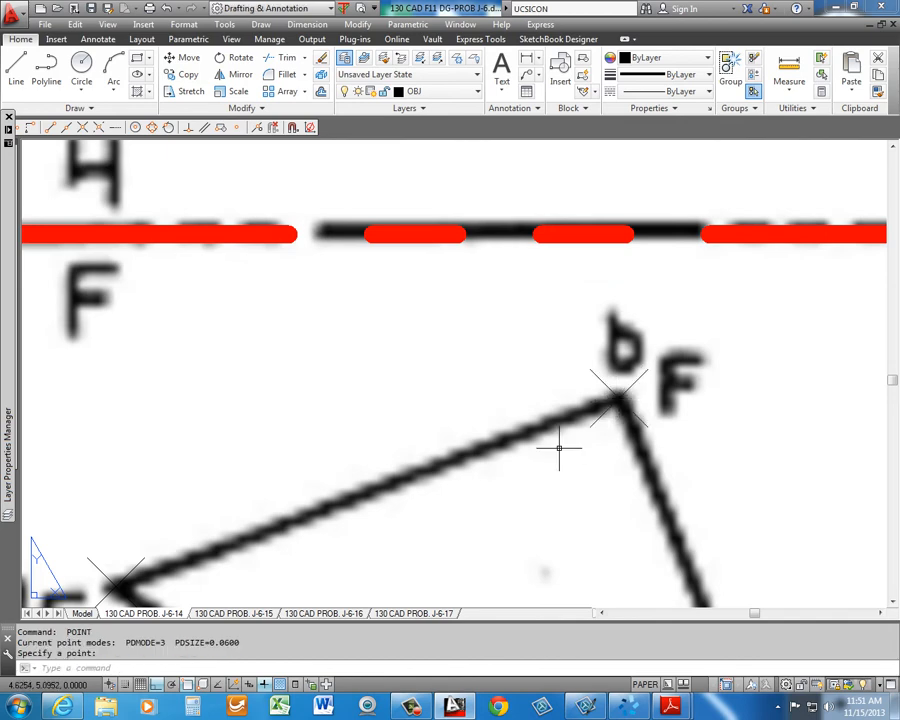
{"action": "scroll", "coordinate": [556, 444], "scroll_direction": "down", "scroll_amount": 6}
{"action": "middle_click_drag", "start_coordinate": [555, 466], "coordinate": [535, 451]}
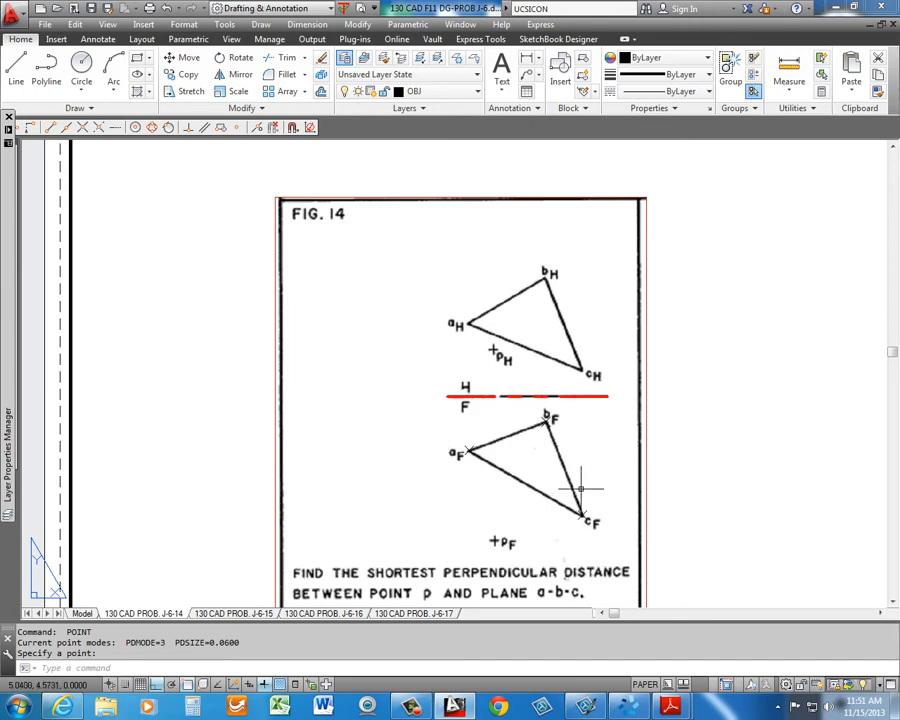
Make PRJ1 the current layer and enable the Node object snap
{"action": "left_click", "coordinate": [464, 94]}
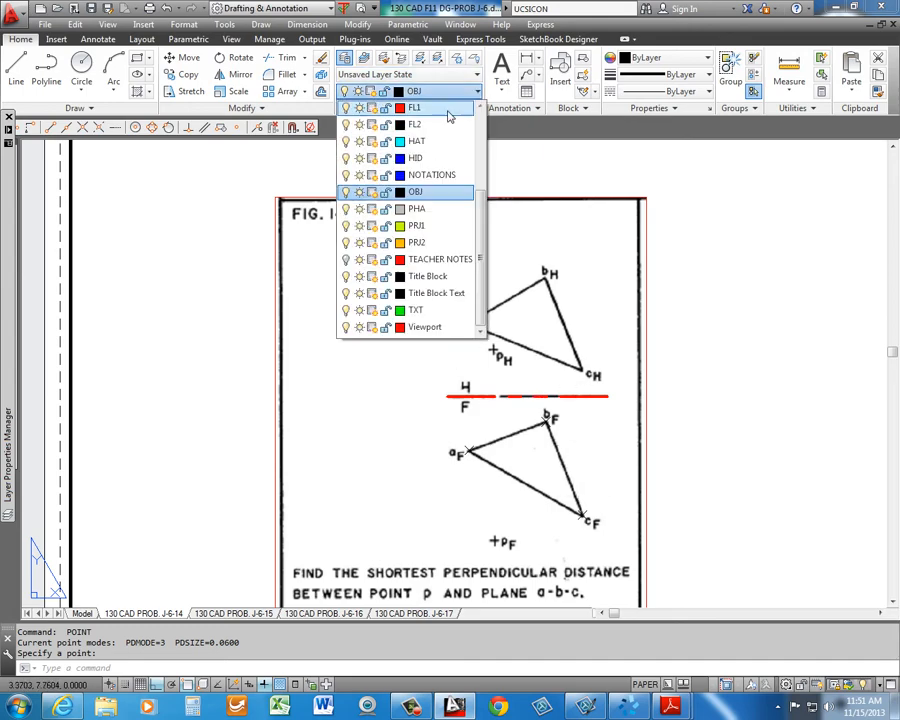
{"action": "left_click", "coordinate": [417, 226]}
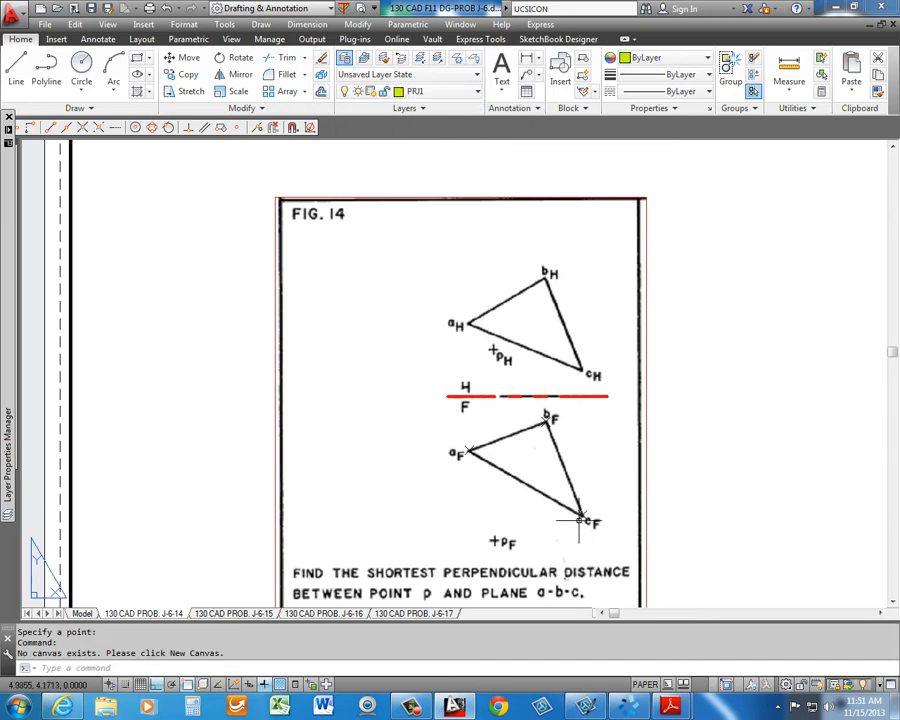
{"action": "right_click", "coordinate": [187, 686]}
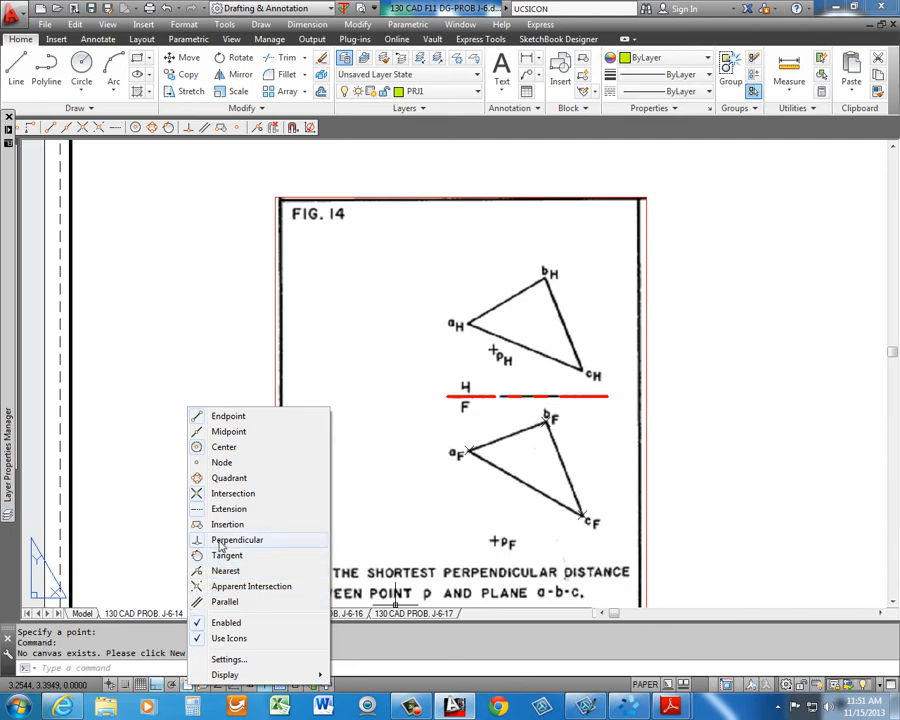
{"action": "left_click", "coordinate": [222, 464]}
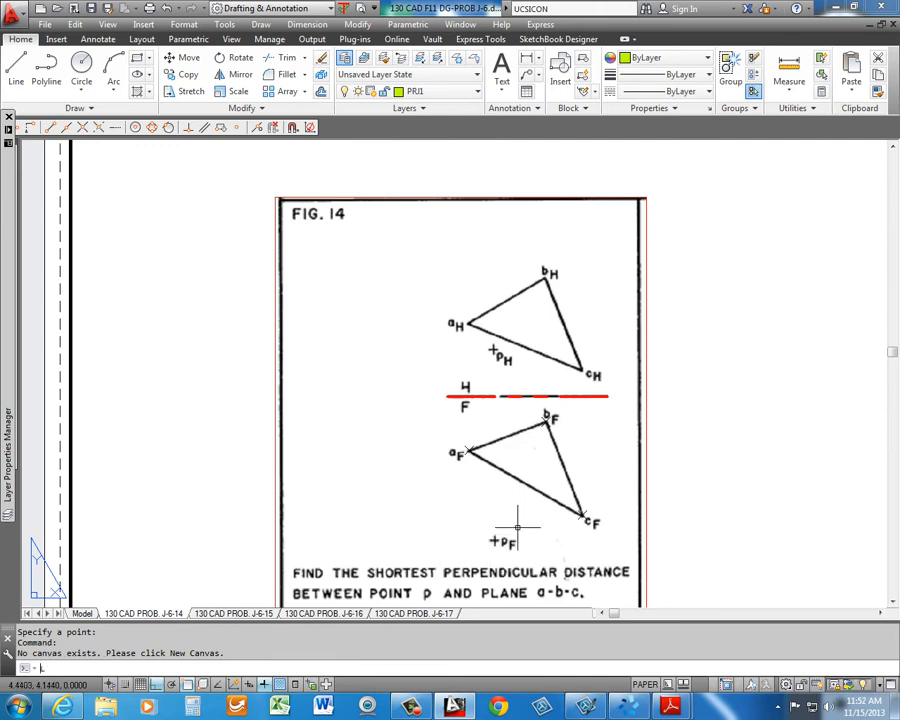
Draw a vertical projection line from the point at cF across the H/F fold line up to vertex cH
{"action": "type", "text": "l"}
{"action": "key", "text": "Return"}
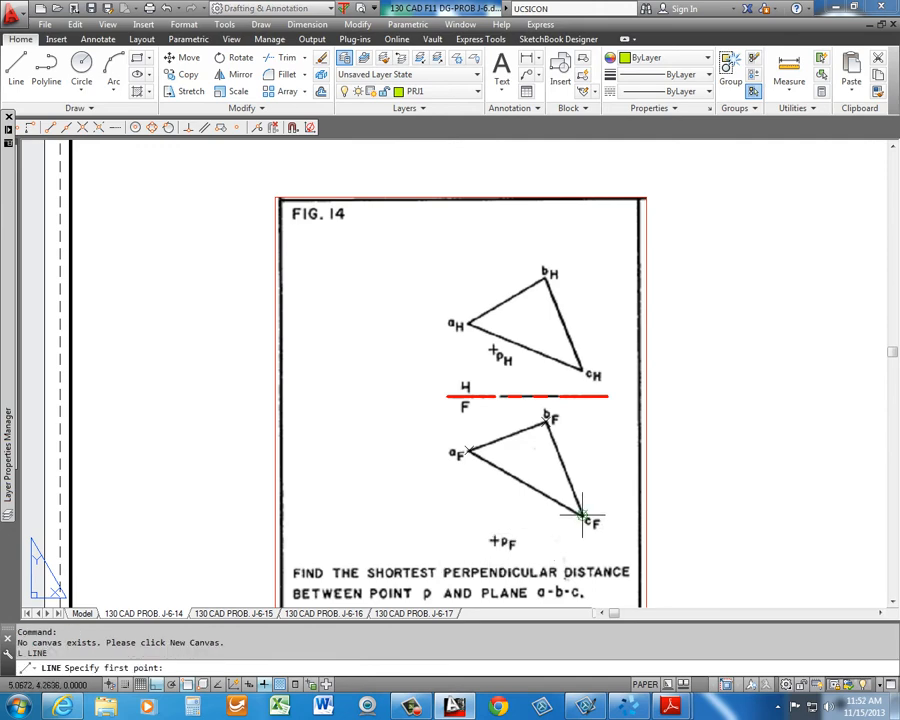
{"action": "left_click", "coordinate": [582, 515]}
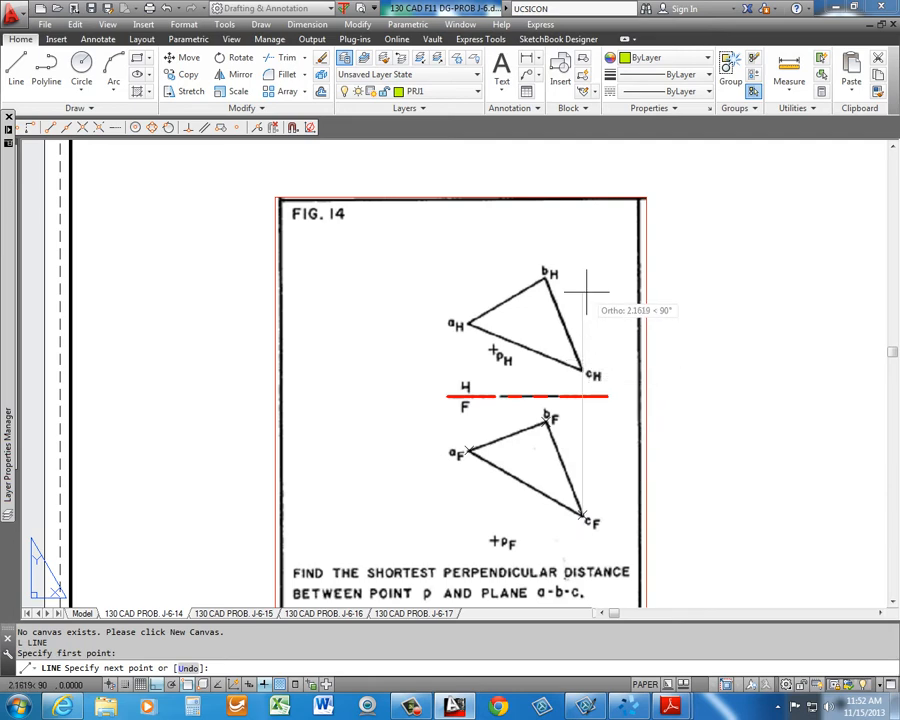
{"action": "left_click", "coordinate": [582, 374]}
{"action": "key", "text": "Return"}
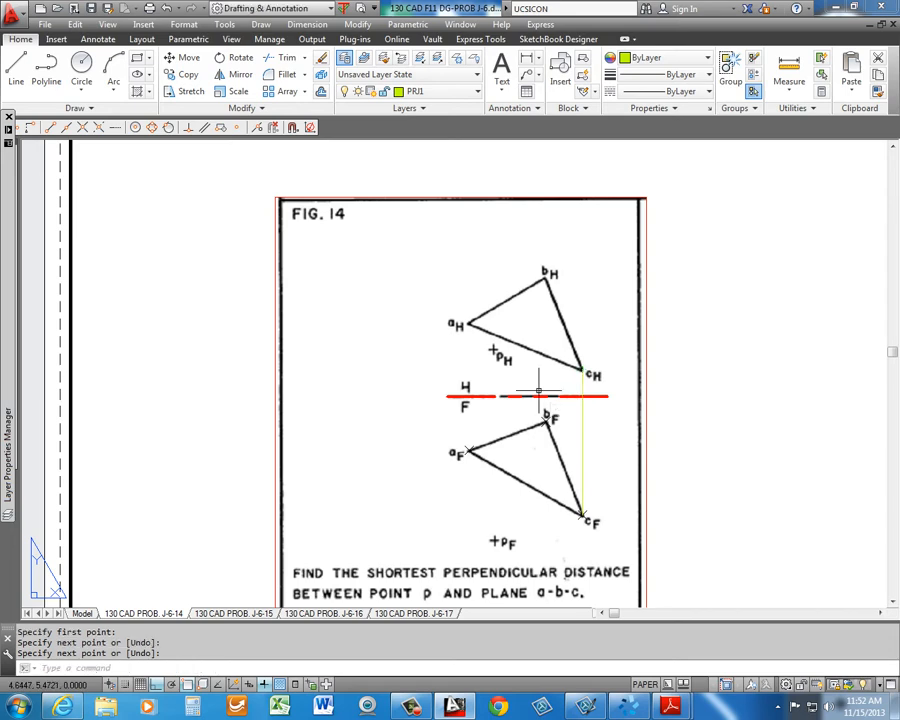
Draw a vertical projection line from the point at bF across the H/F fold line up to vertex bH
{"action": "key", "text": "Return"}
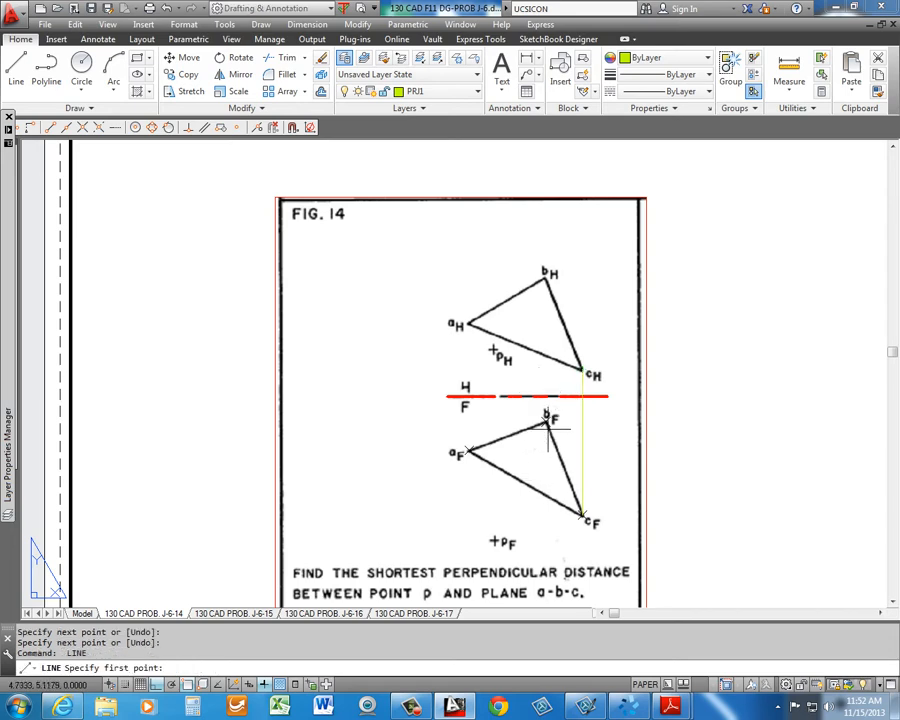
{"action": "left_click", "coordinate": [547, 420]}
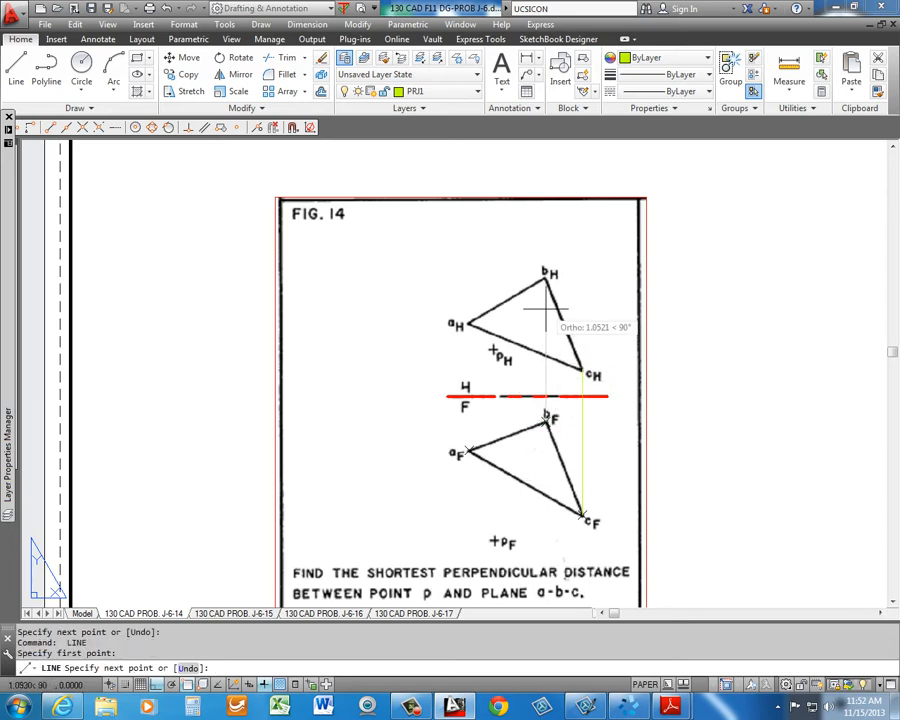
{"action": "left_click", "coordinate": [546, 275]}
{"action": "key", "text": "Return"}
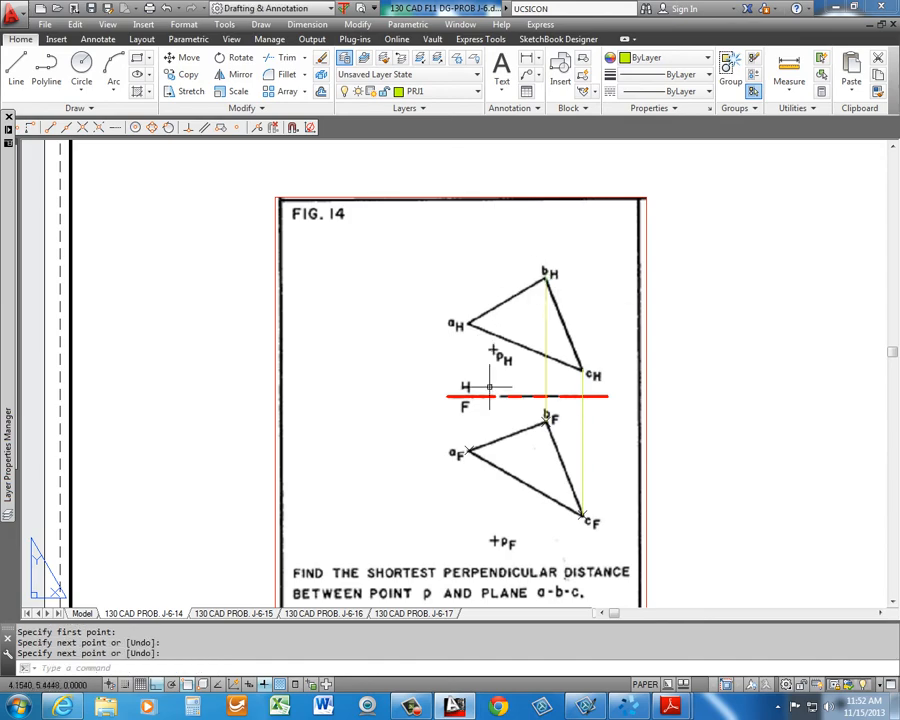
Draw a vertical projection line from the point at aF across the H/F fold line up to vertex aH
{"action": "key", "text": "Return"}
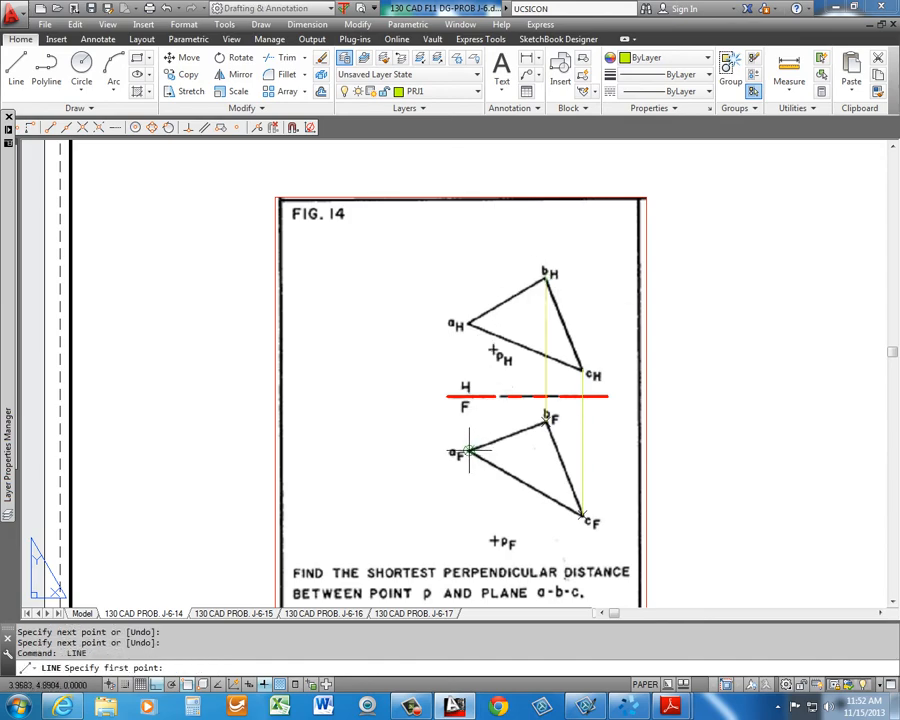
{"action": "left_click", "coordinate": [467, 451]}
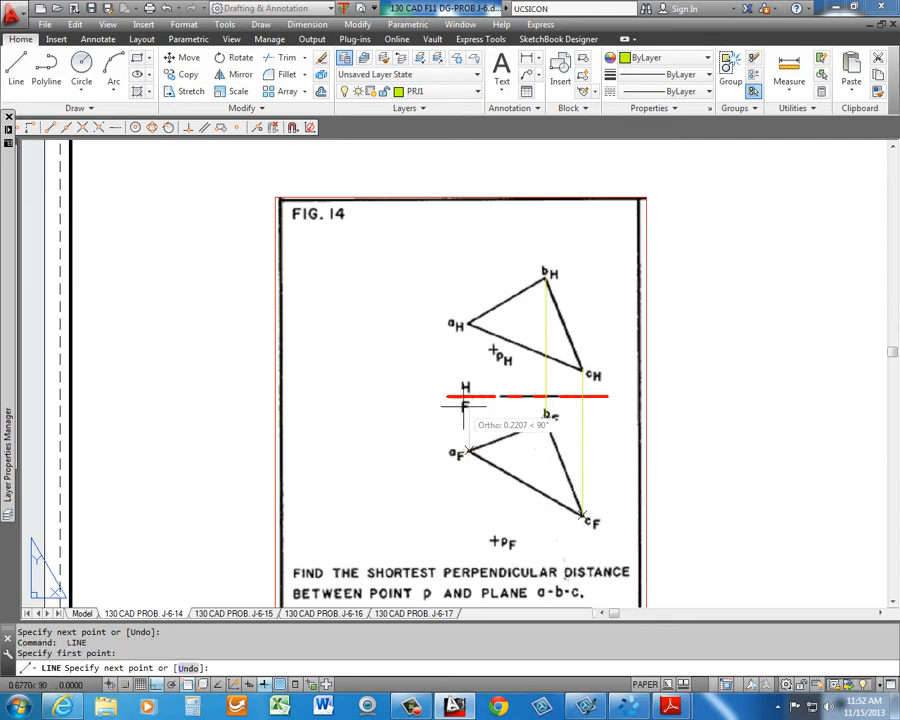
{"action": "left_click", "coordinate": [468, 323]}
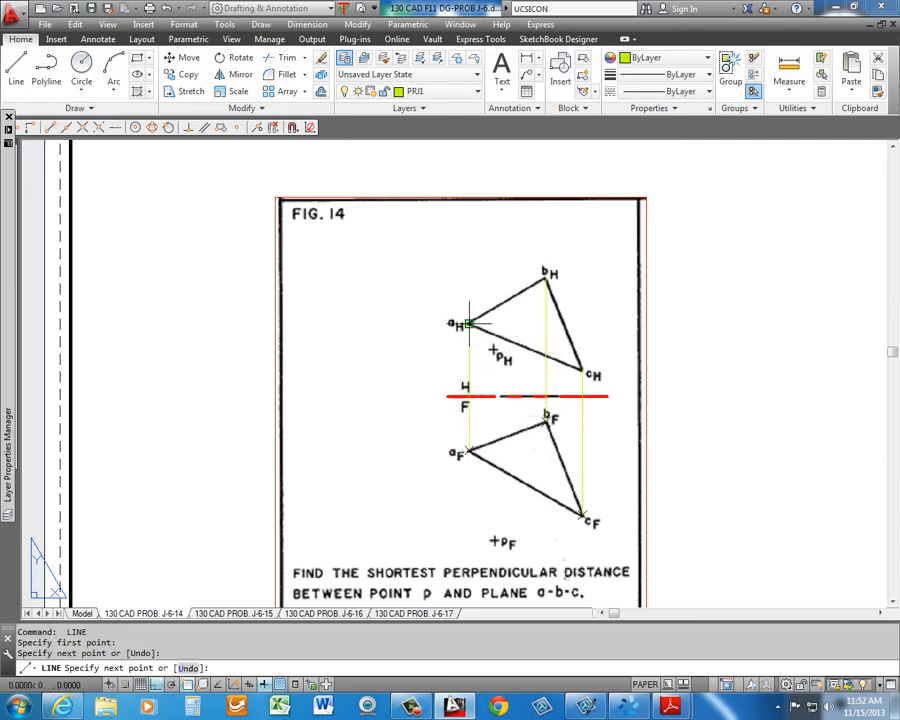
{"action": "key", "text": "Return"}
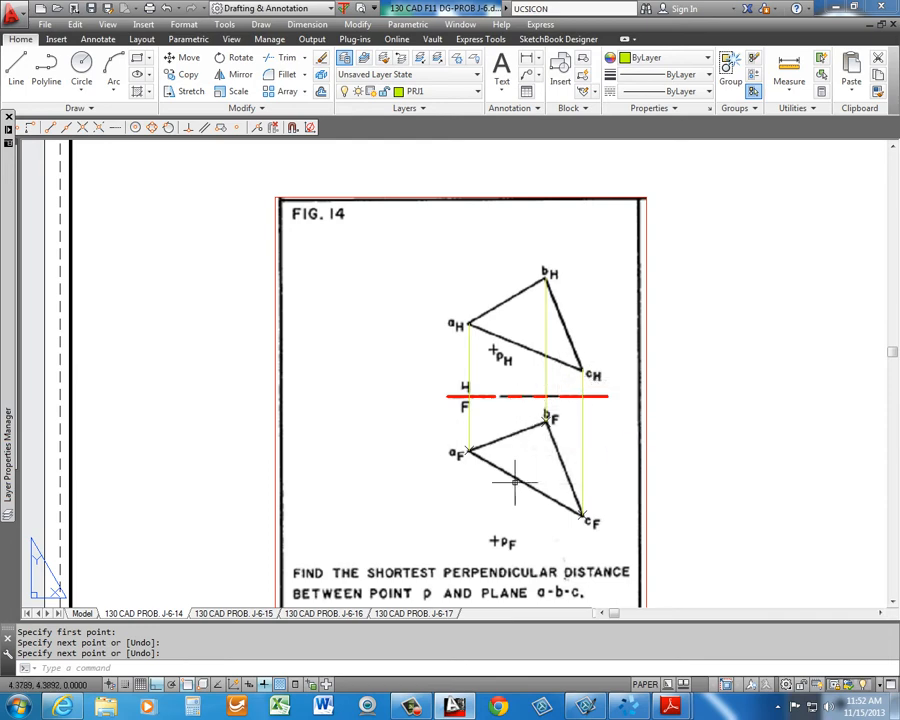
{"action": "key", "text": "Return"}
{"action": "key", "text": "Escape"}
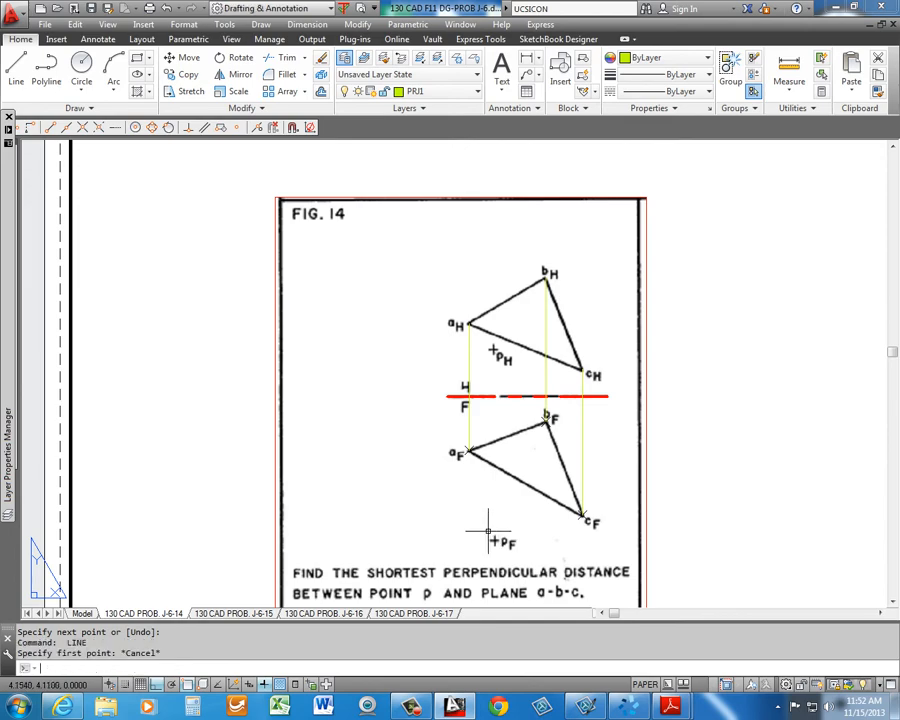
Place a point marker on the pF cross in the front view and move it to layer OBJ
{"action": "type", "text": "PO"}
{"action": "key", "text": "Return"}
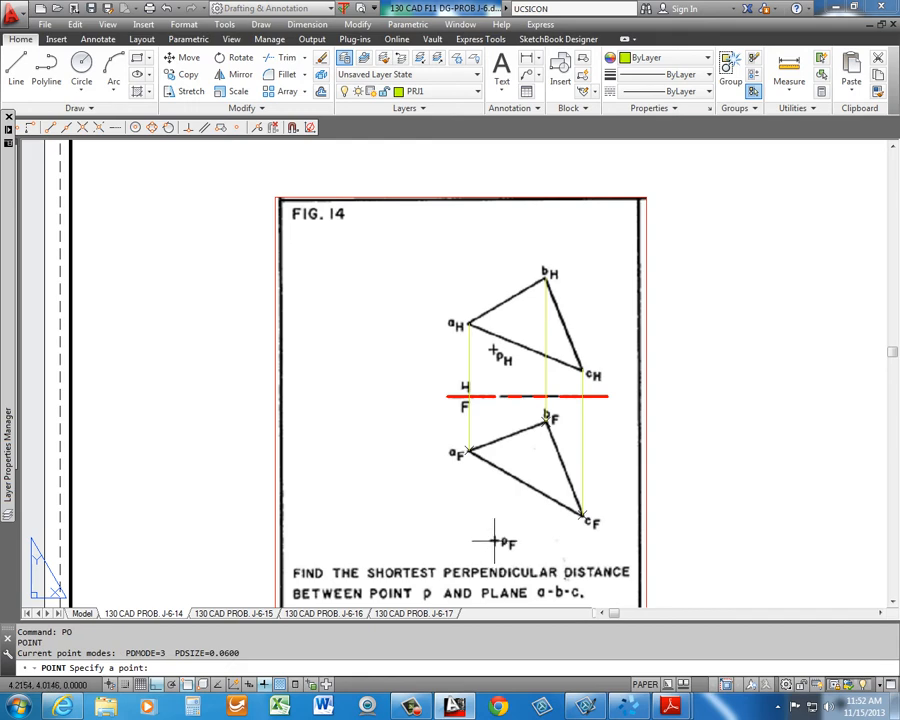
{"action": "left_click", "coordinate": [494, 541]}
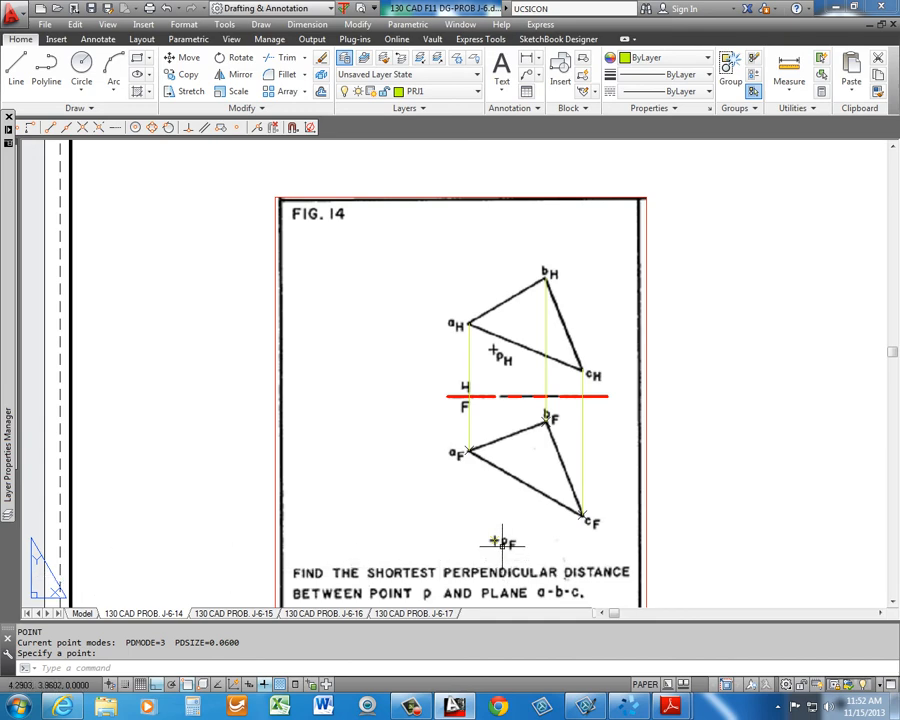
{"action": "key", "text": "Escape"}
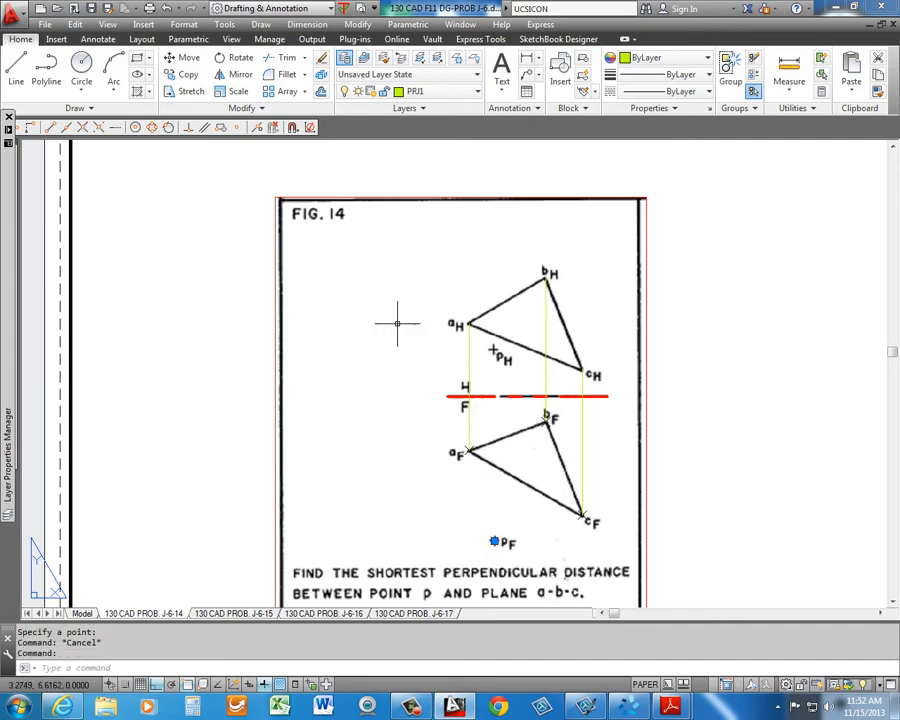
{"action": "left_click", "coordinate": [464, 94]}
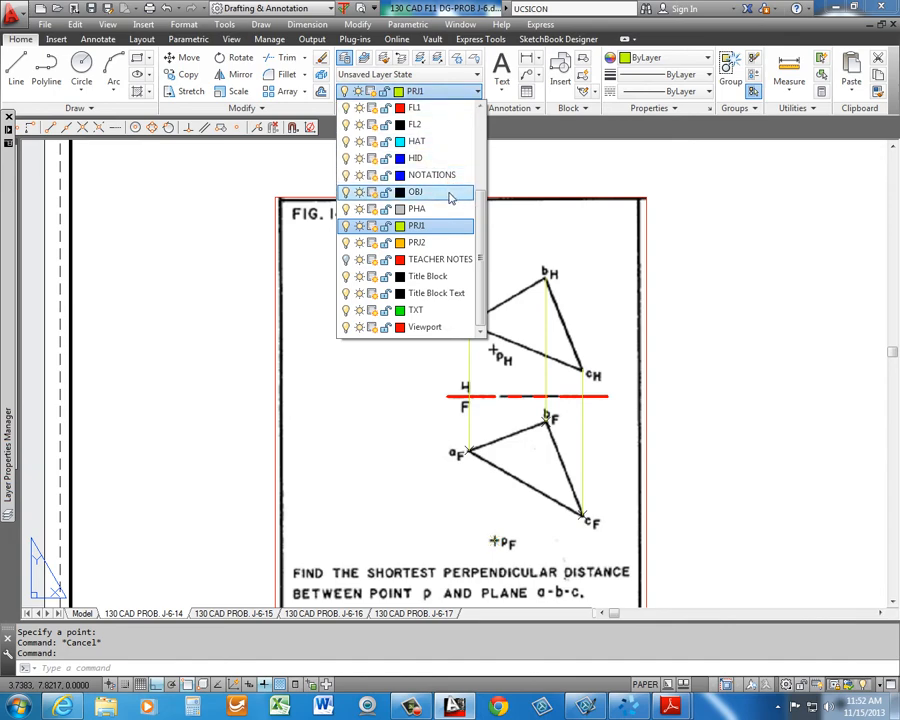
{"action": "key", "text": "Escape"}
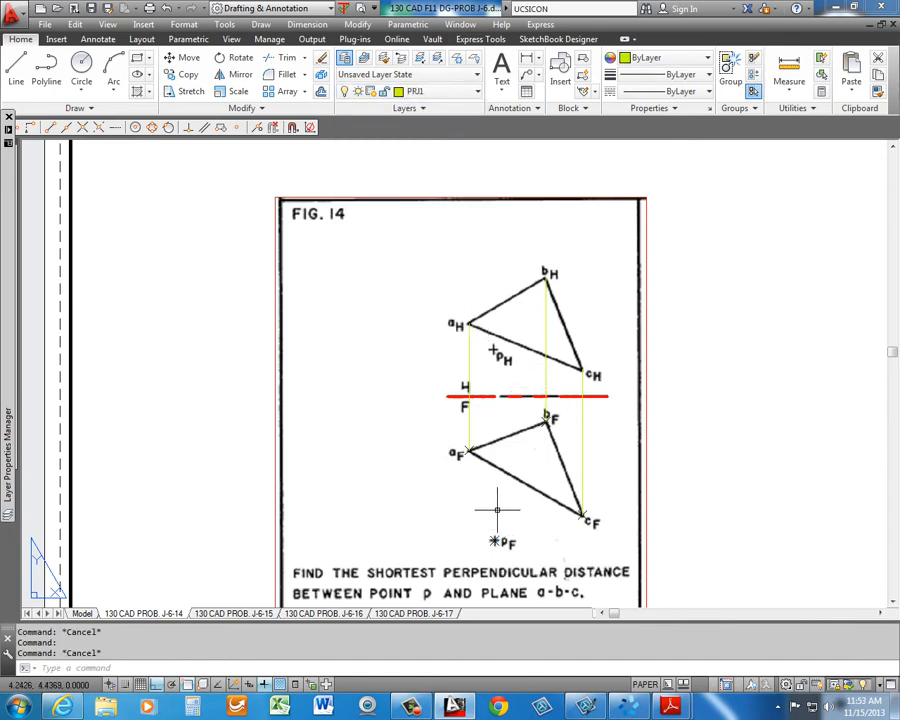
Draw a vertical projection line from the point at pF across the H/F fold line up to the pH cross
{"action": "type", "text": "L"}
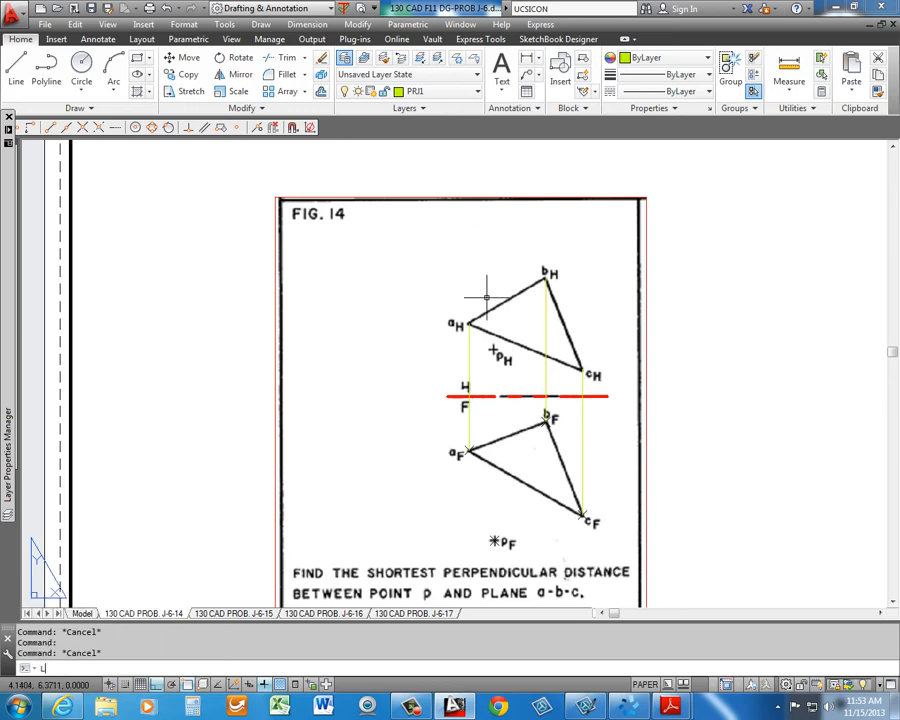
{"action": "key", "text": "Return"}
{"action": "left_click", "coordinate": [494, 541]}
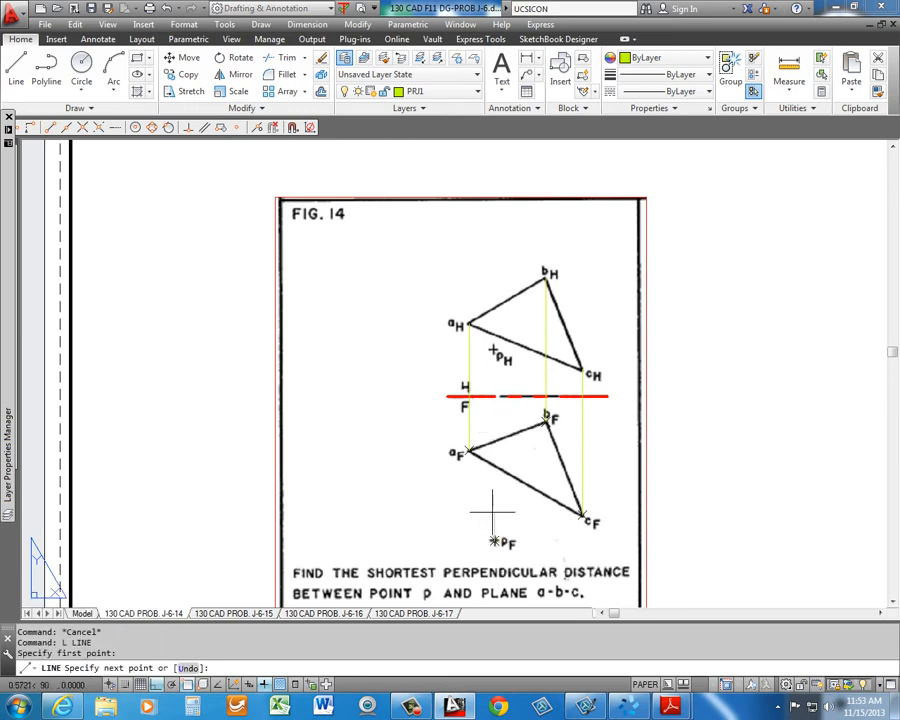
{"action": "left_click", "coordinate": [494, 351]}
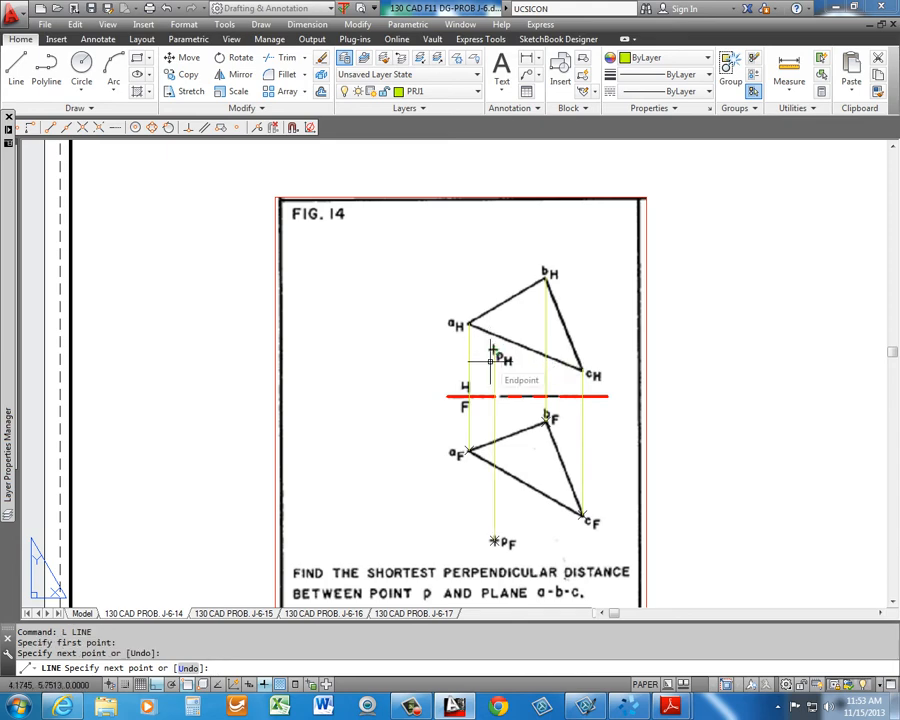
{"action": "key", "text": "Escape"}
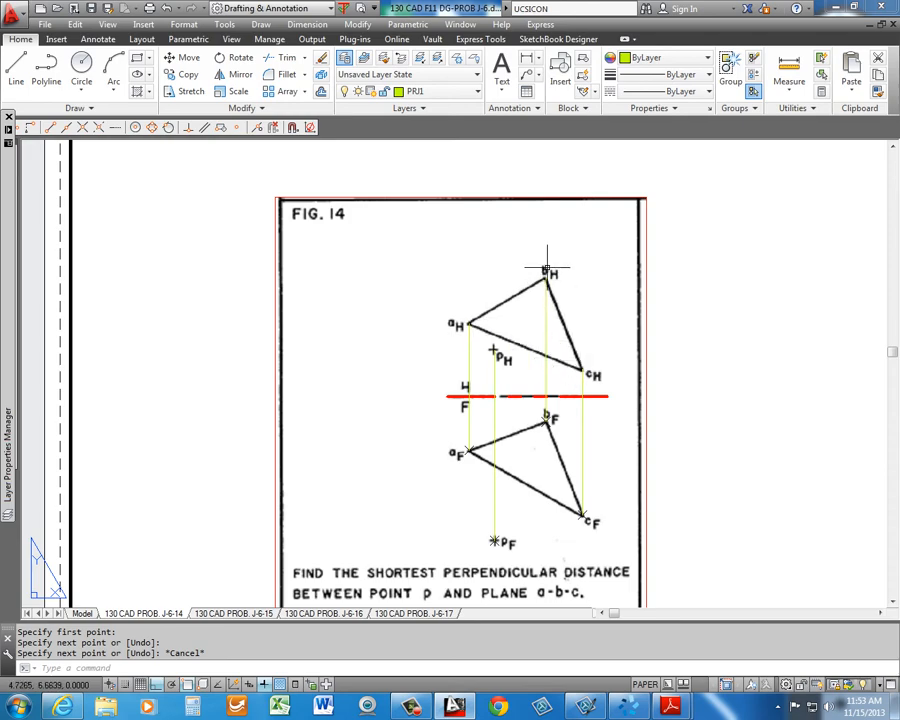
Check the projection line ends at the top-view vertices and make OBJ the current layer
{"action": "scroll", "coordinate": [546, 280], "scroll_direction": "up", "scroll_amount": 6}
{"action": "scroll", "coordinate": [546, 278], "scroll_direction": "up", "scroll_amount": 3}
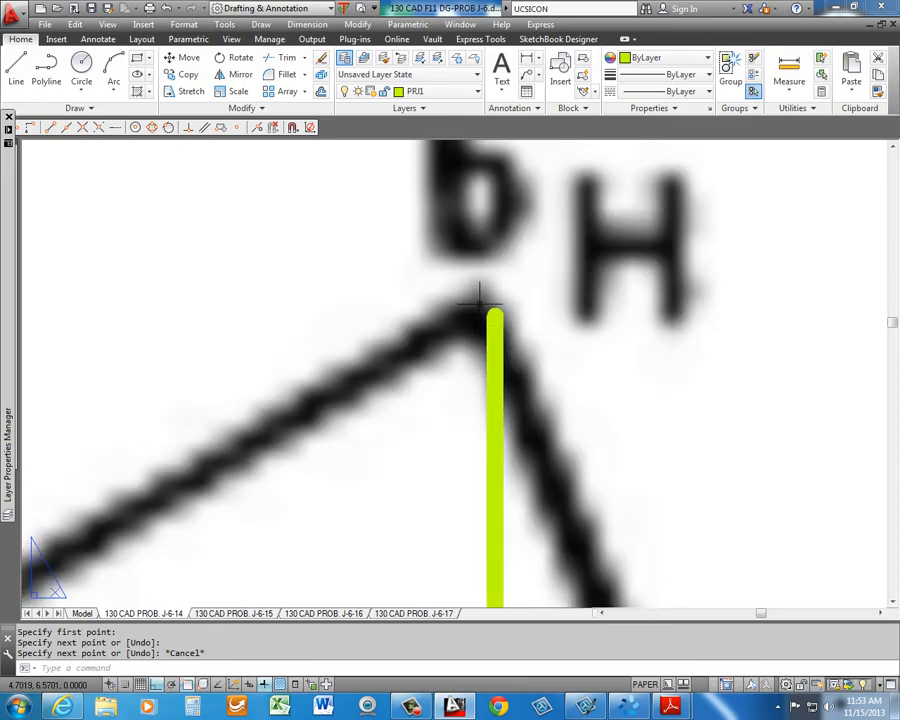
{"action": "scroll", "coordinate": [490, 312], "scroll_direction": "down", "scroll_amount": 8}
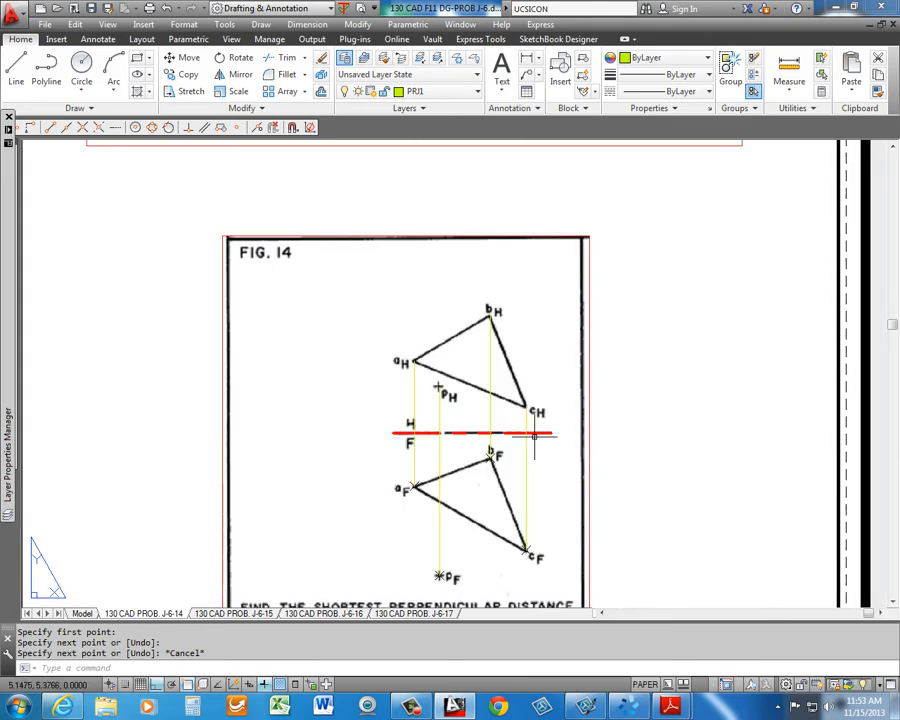
{"action": "scroll", "coordinate": [526, 402], "scroll_direction": "up", "scroll_amount": 8}
{"action": "scroll", "coordinate": [505, 385], "scroll_direction": "down", "scroll_amount": 6}
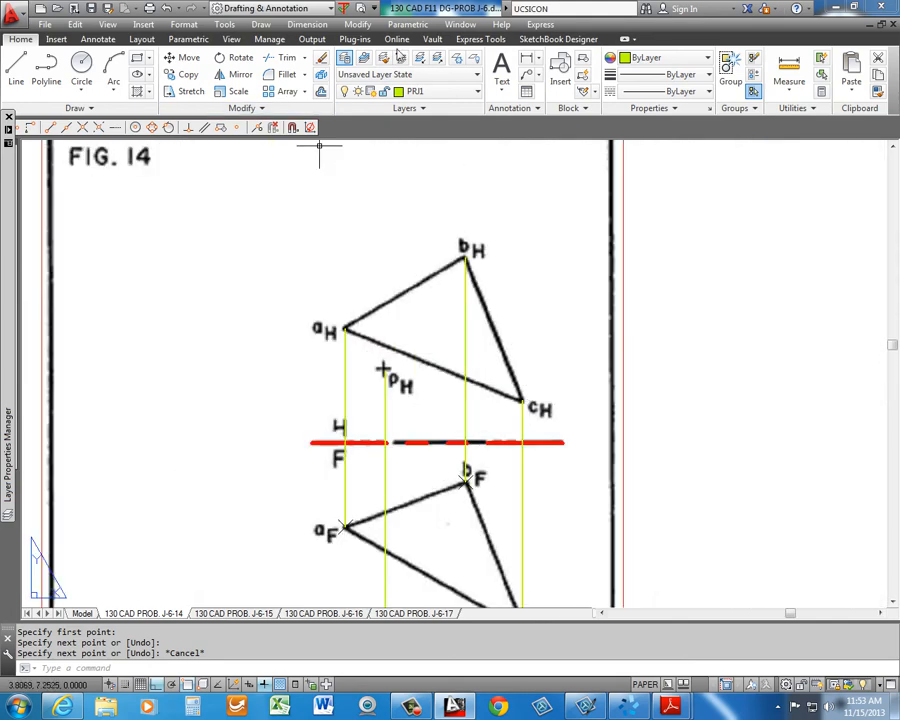
{"action": "left_click", "coordinate": [455, 91]}
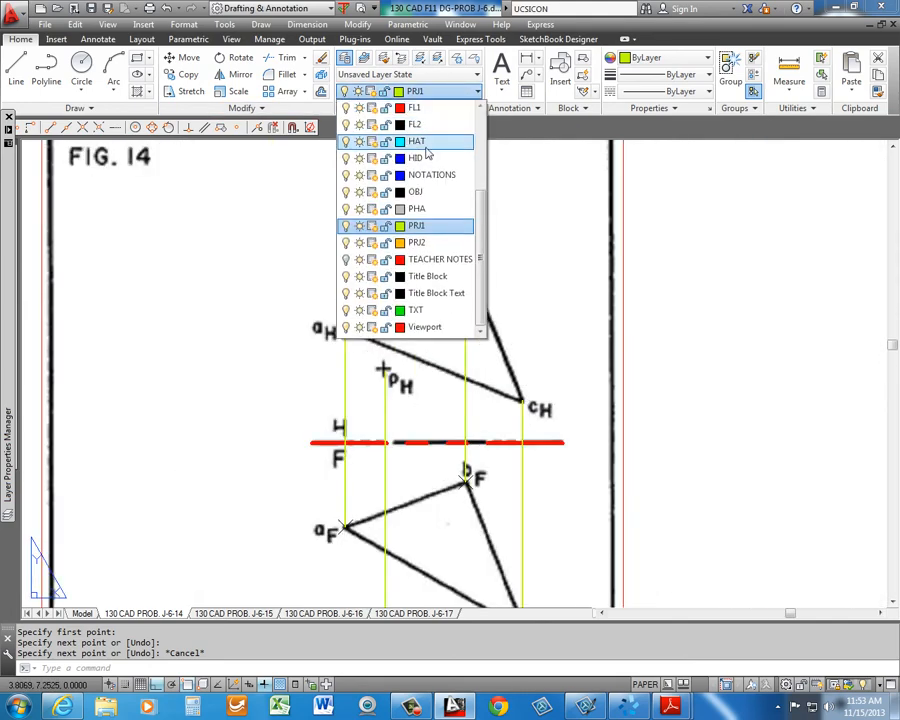
{"action": "left_click", "coordinate": [418, 191]}
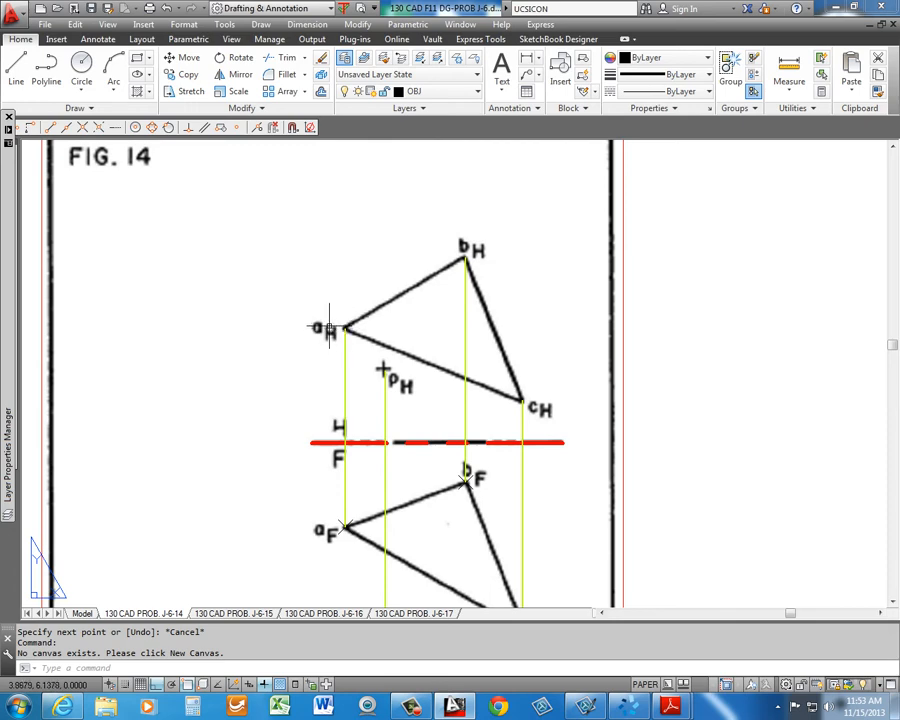
With Ortho off, trace the top-view triangle with lines from aH to cH to bH and back to aH
{"action": "type", "text": "l"}
{"action": "key", "text": "Return"}
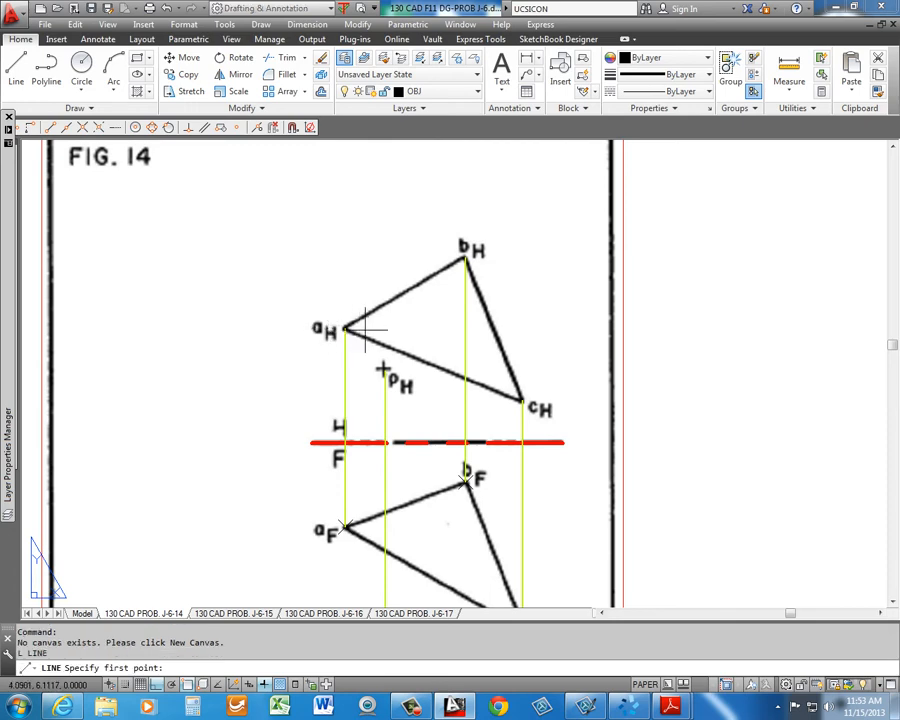
{"action": "left_click", "coordinate": [344, 328]}
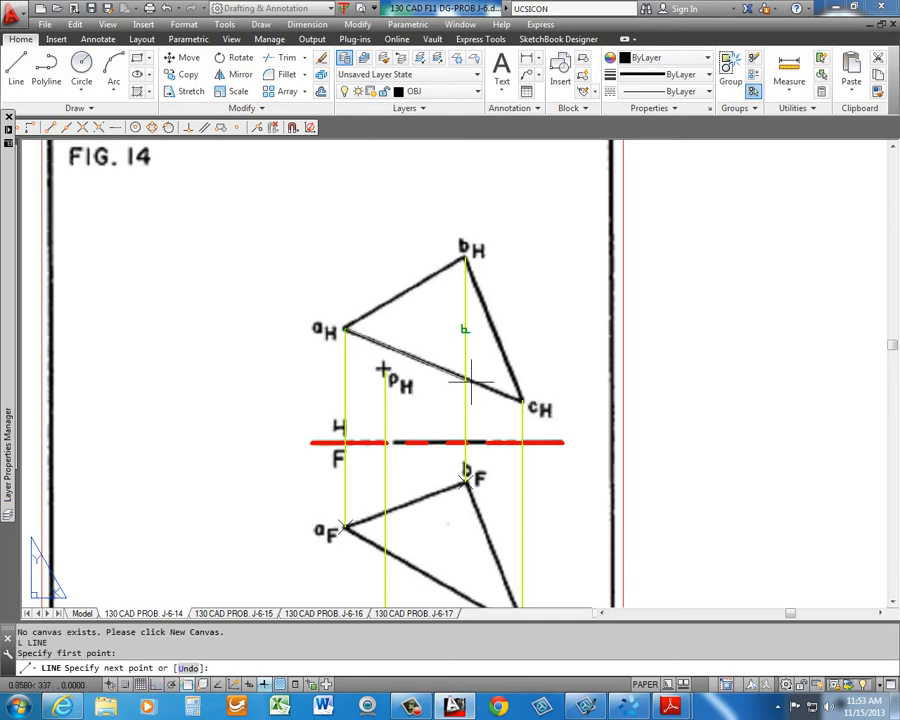
{"action": "key", "text": "F8"}
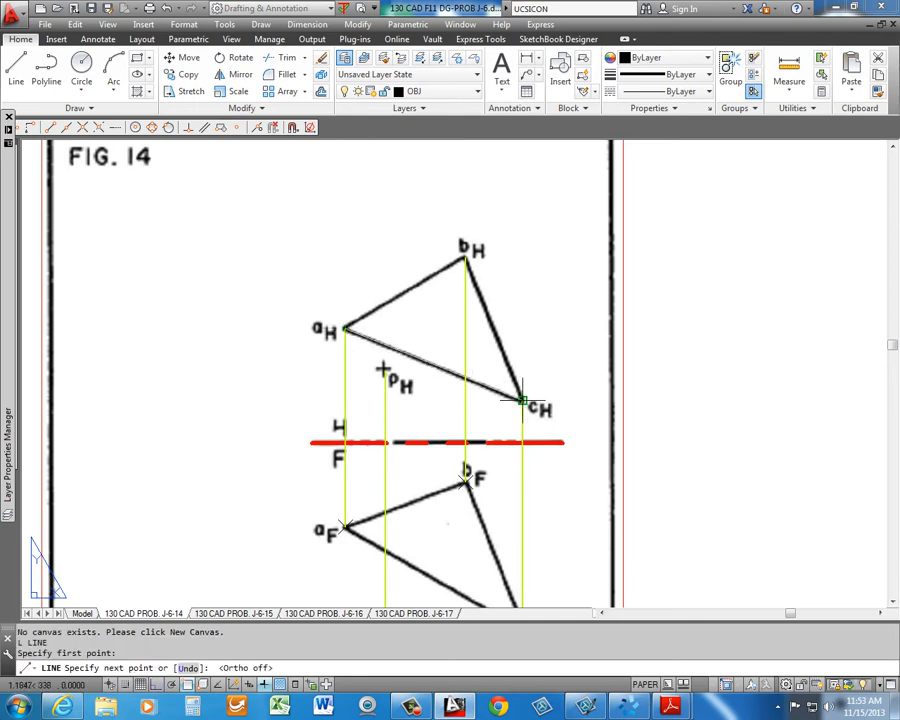
{"action": "left_click", "coordinate": [521, 400]}
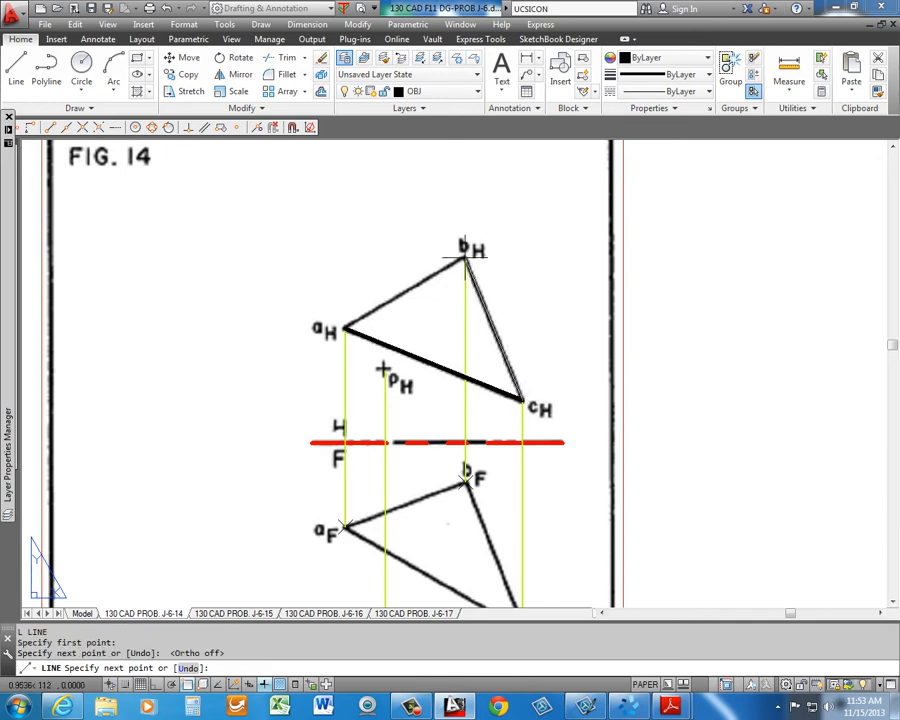
{"action": "left_click", "coordinate": [465, 257]}
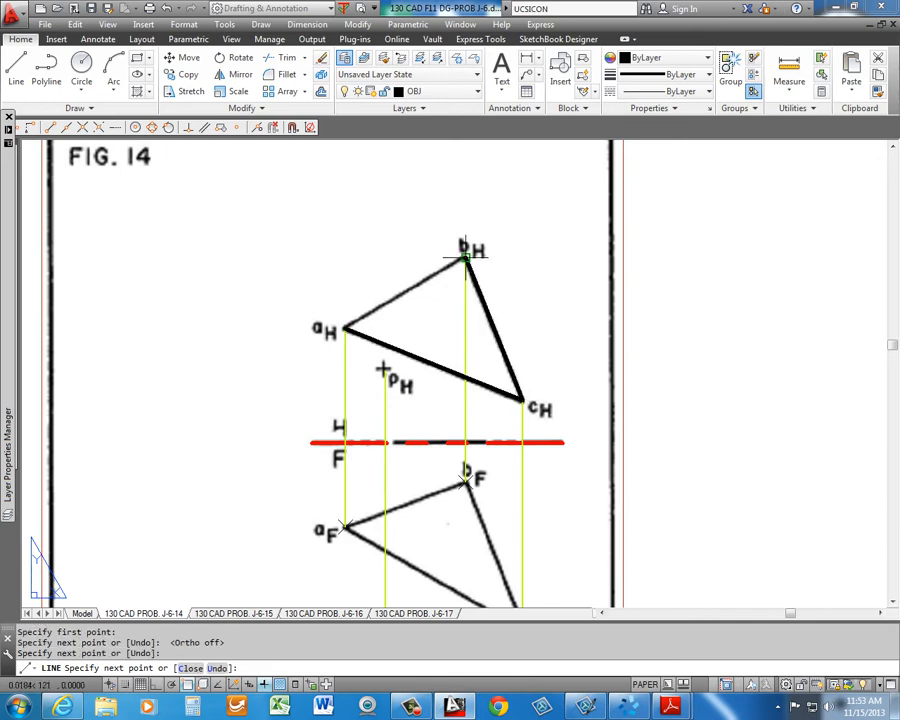
{"action": "left_click", "coordinate": [343, 329]}
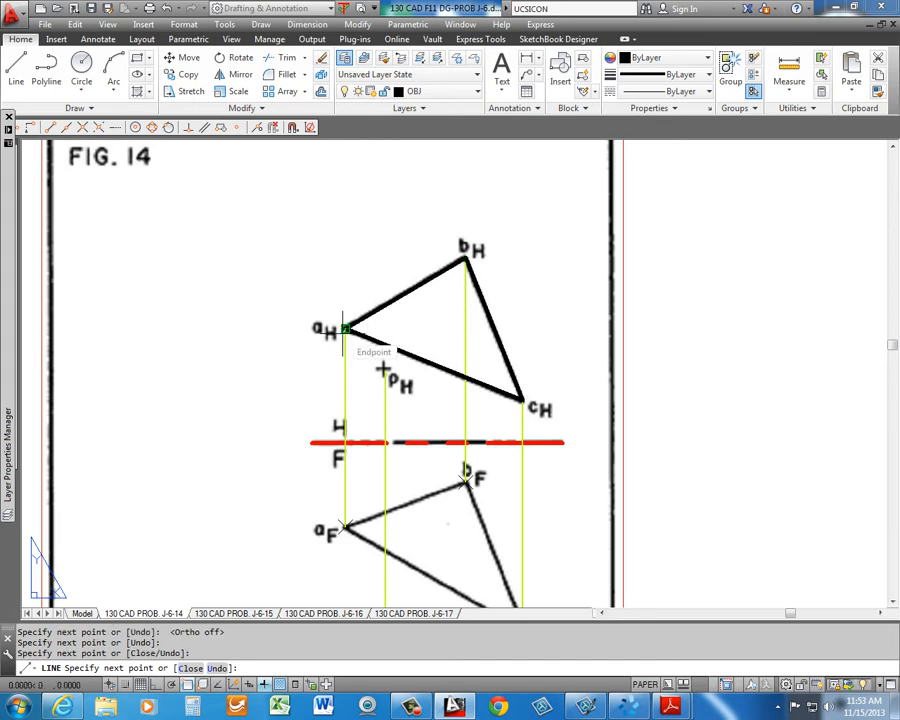
{"action": "key", "text": "Return"}
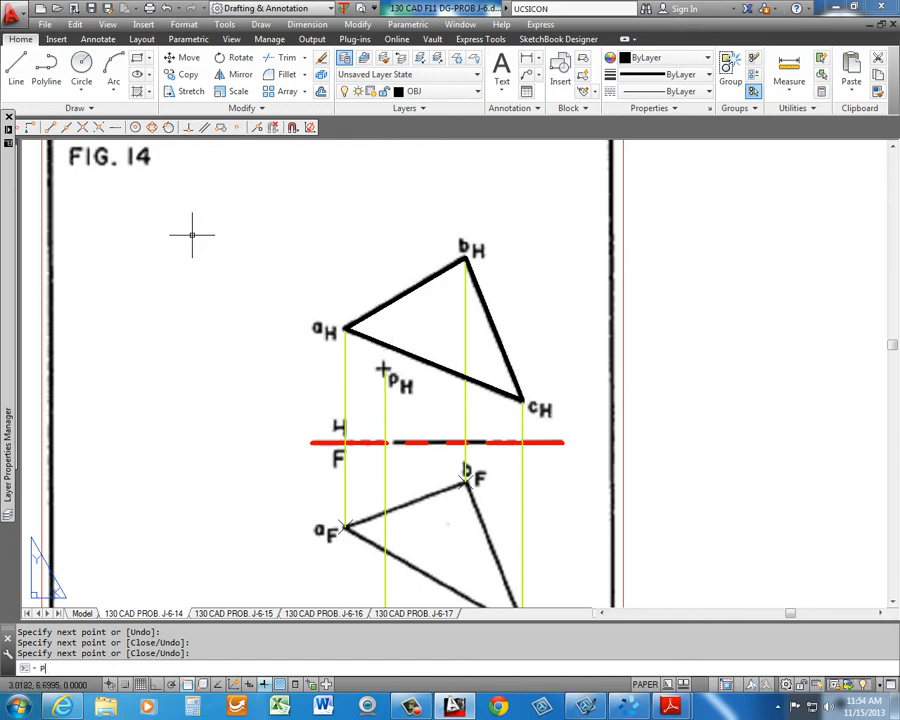
Place a point marker at the upper end of the projection line on the pH cross
{"action": "key", "text": "Return"}
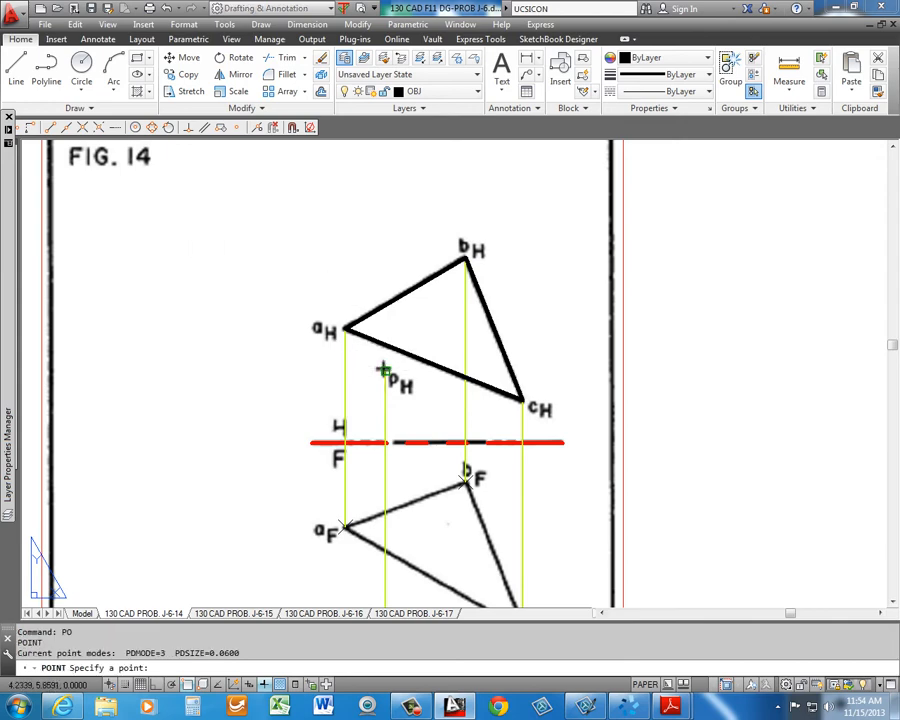
{"action": "left_click", "coordinate": [384, 371]}
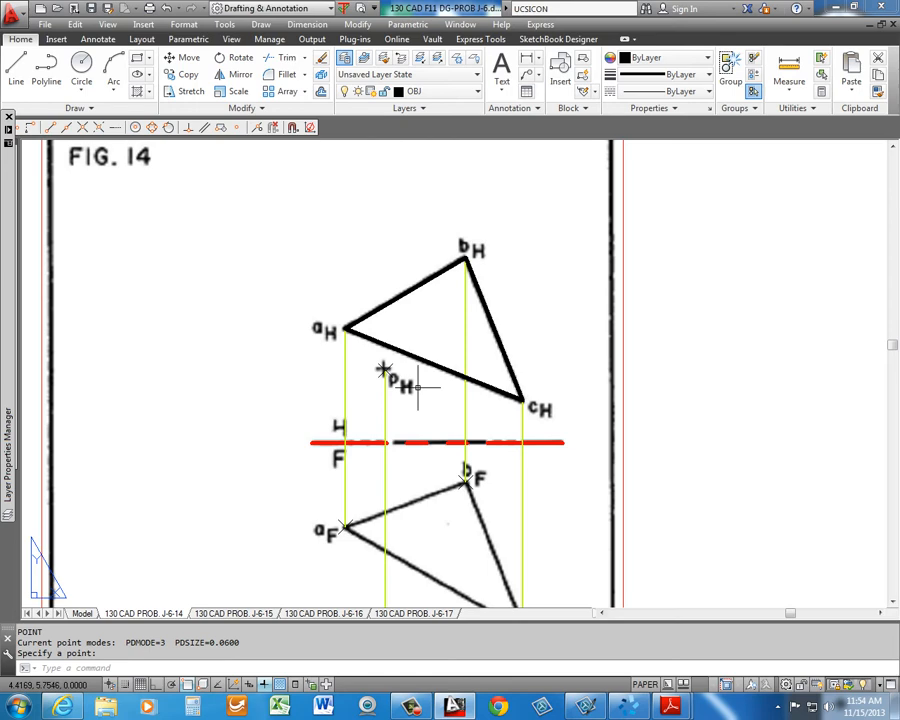
{"action": "key", "text": "Return"}
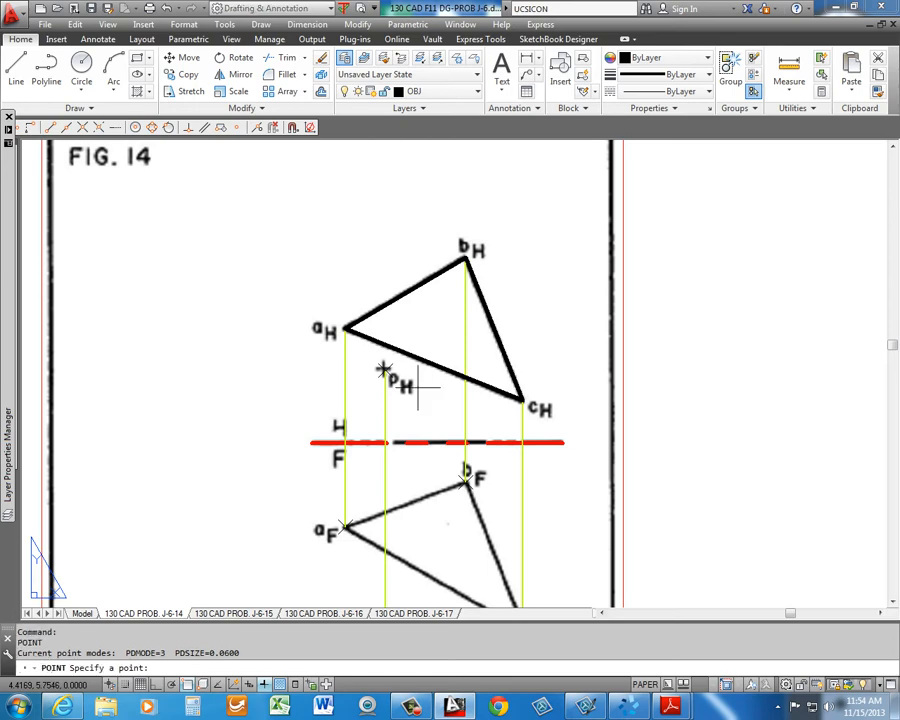
{"action": "key", "text": "Escape"}
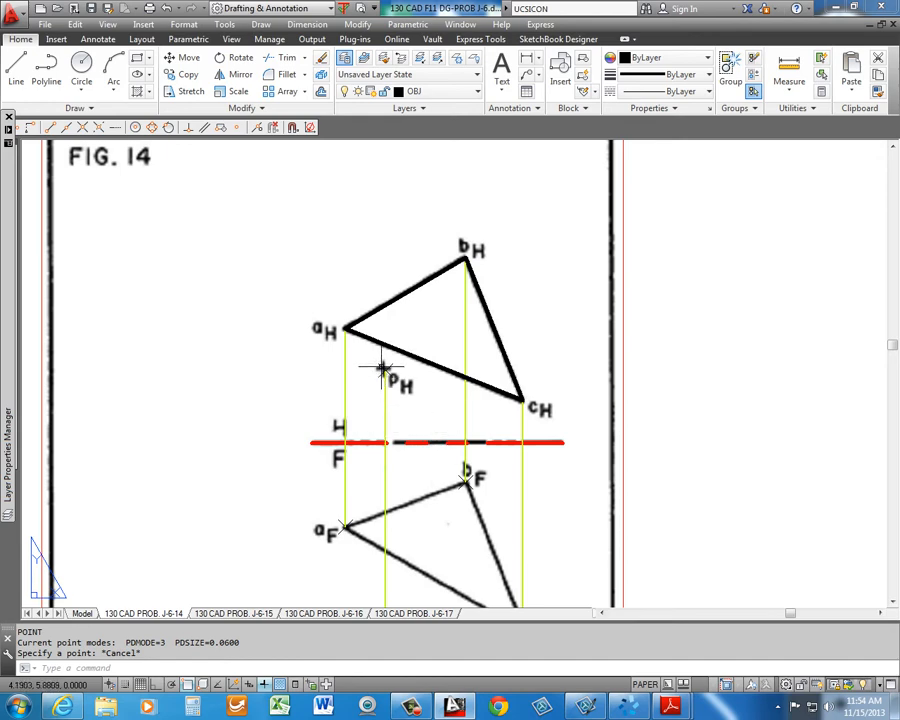
With Ortho on and Osnap off, stretch the pH point and its projection line end up about 0.0104 to the cross's horizontal stroke
{"action": "scroll", "coordinate": [383, 372], "scroll_direction": "up", "scroll_amount": 8}
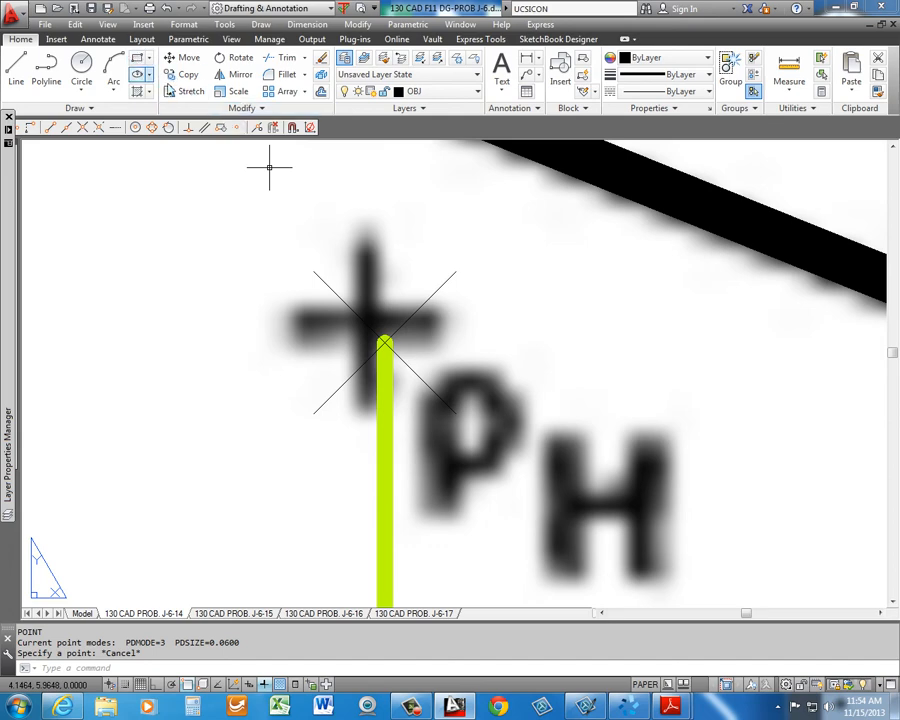
{"action": "left_click", "coordinate": [185, 91]}
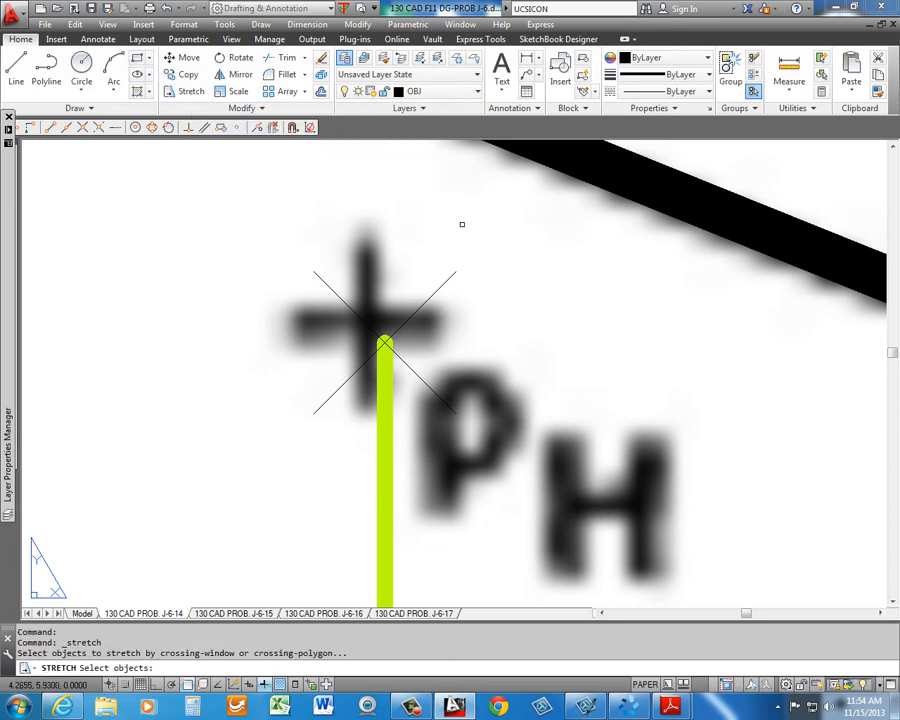
{"action": "left_click", "coordinate": [524, 226]}
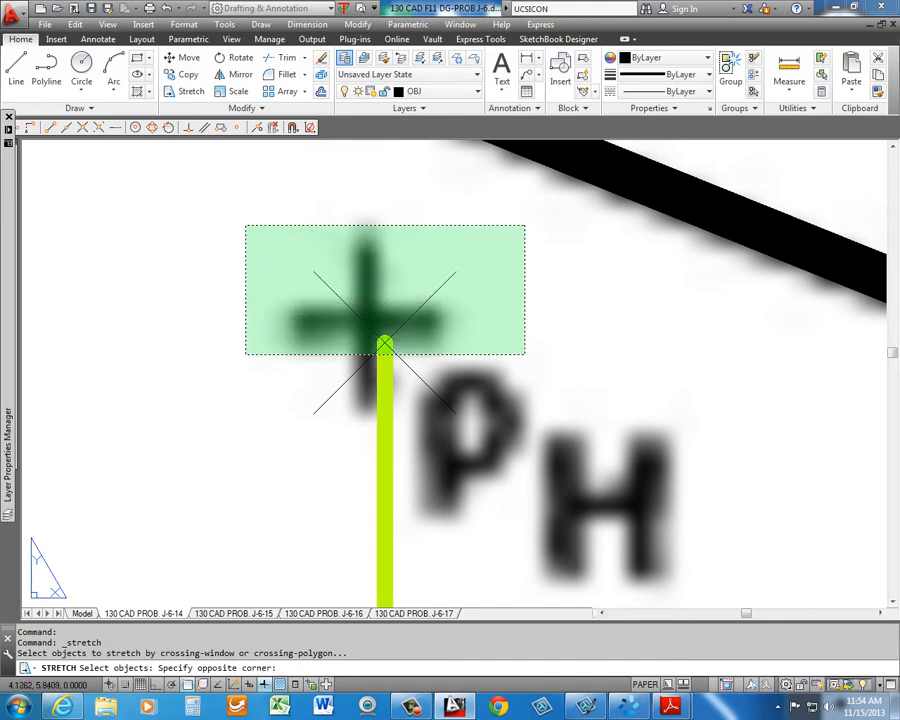
{"action": "left_click", "coordinate": [251, 442]}
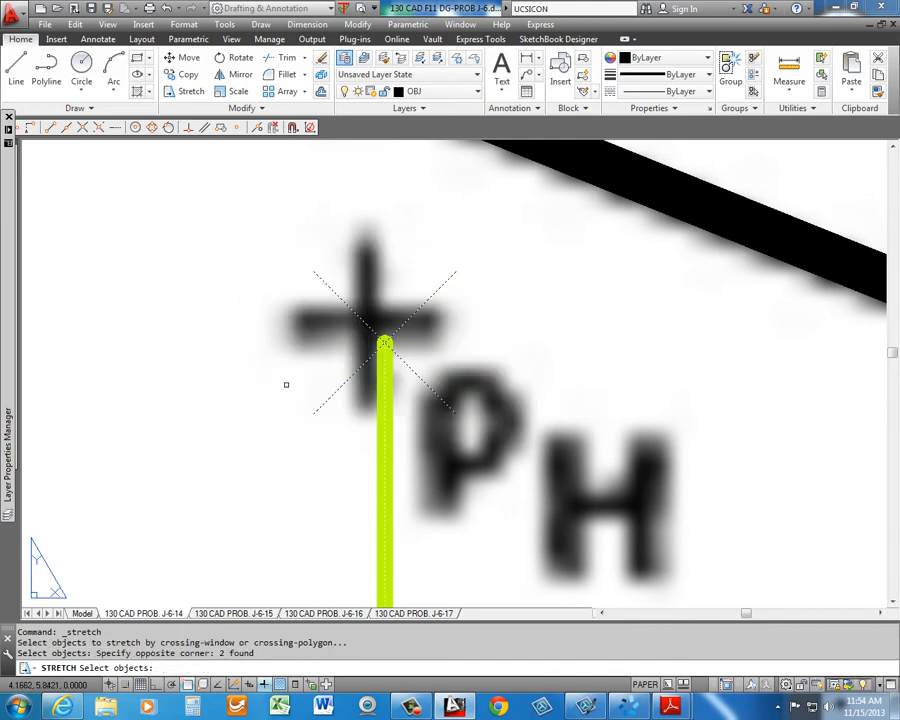
{"action": "key", "text": "Return"}
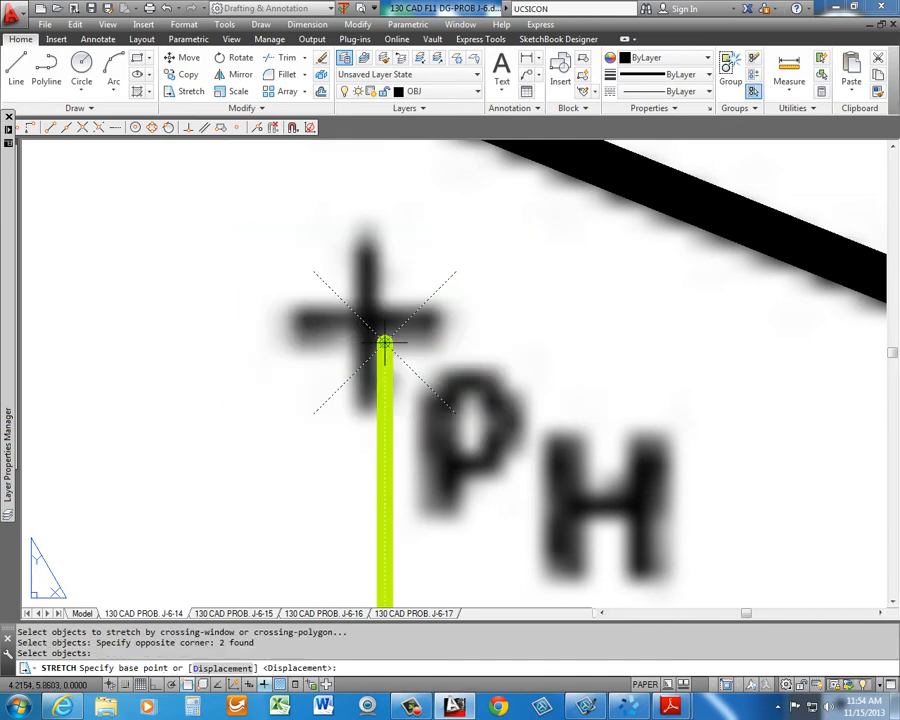
{"action": "left_click", "coordinate": [385, 343]}
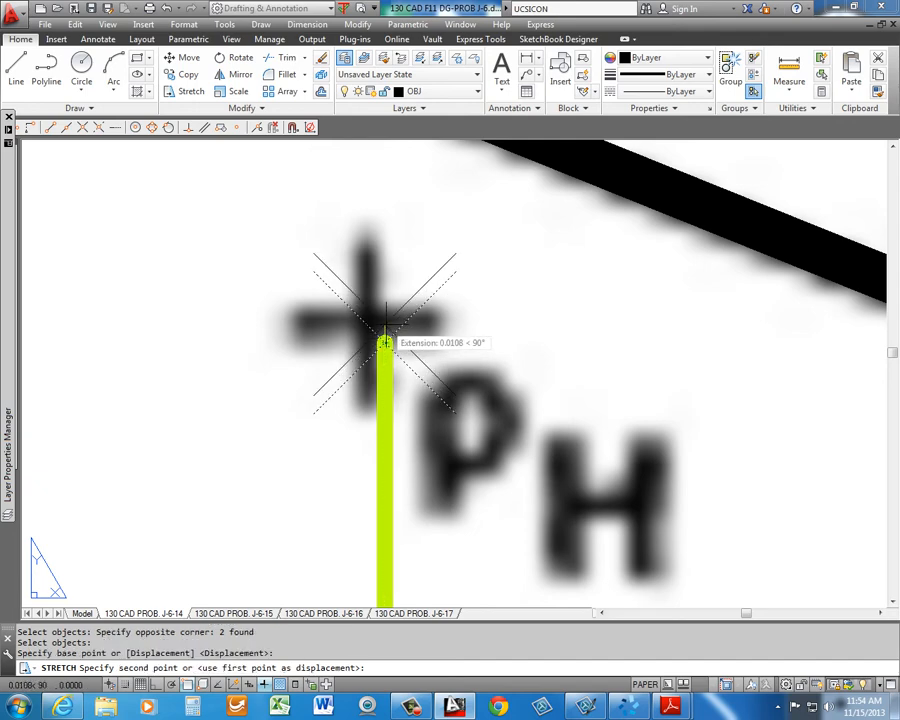
{"action": "key", "text": "F8"}
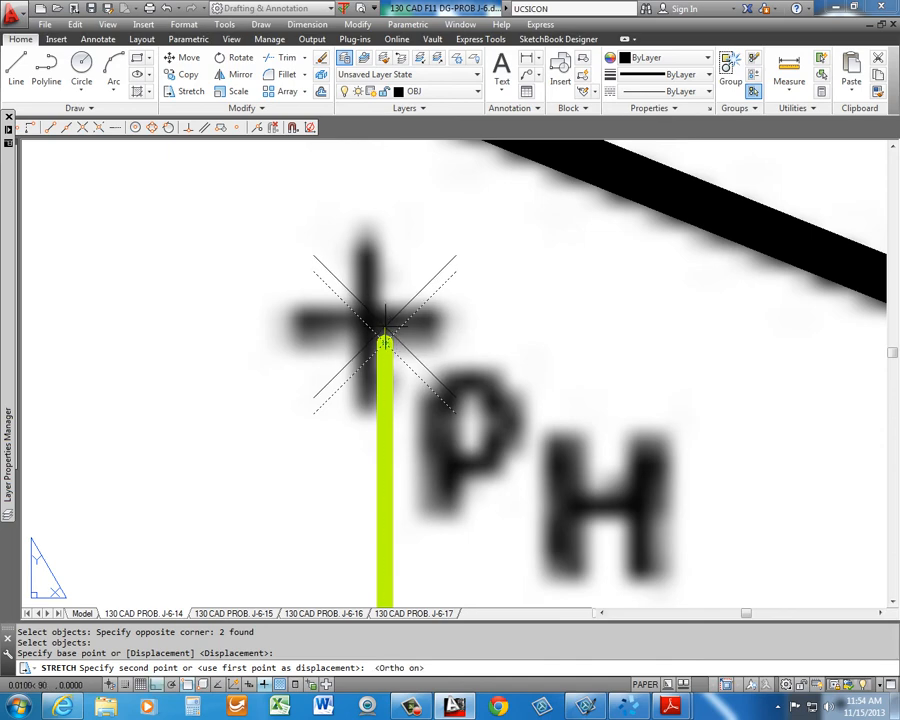
{"action": "key", "text": "F3"}
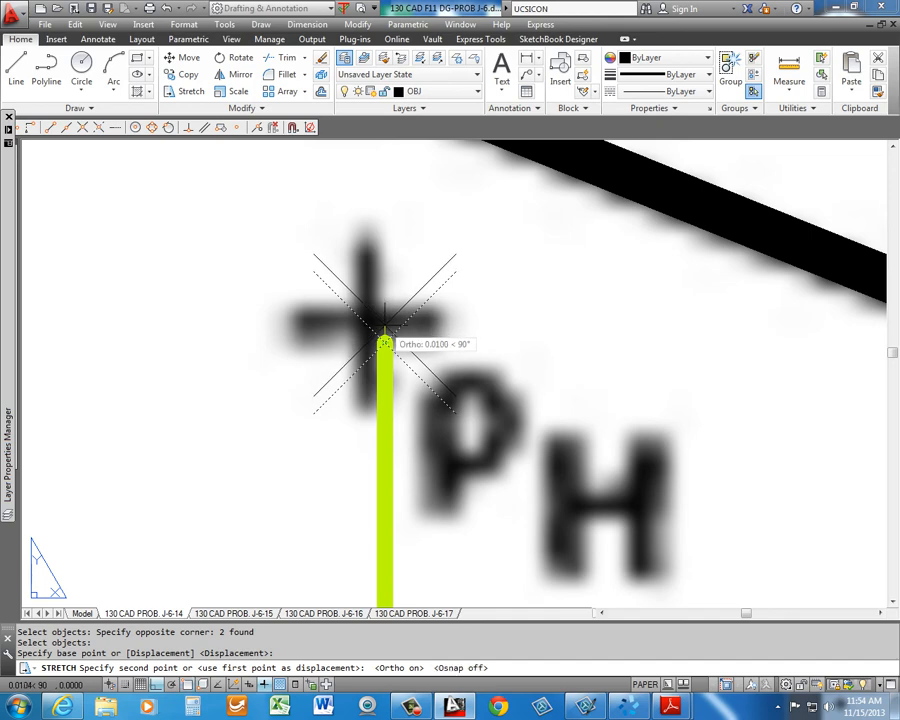
{"action": "left_click", "coordinate": [384, 342]}
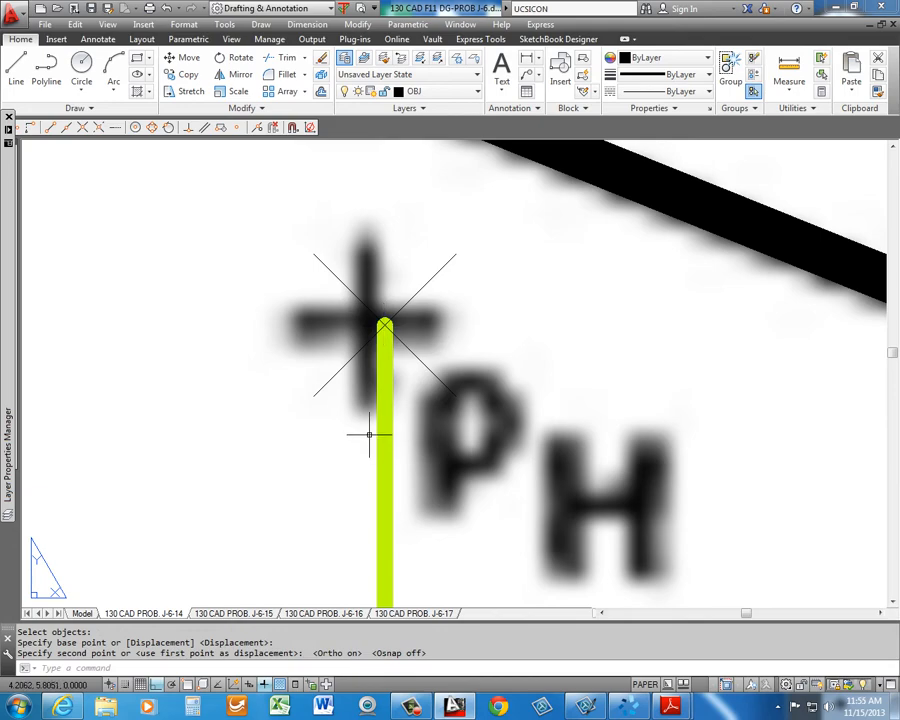
Examine how the traced lines and projection lines meet at vertices aH, cH and bH
{"action": "scroll", "coordinate": [369, 435], "scroll_direction": "down", "scroll_amount": 5}
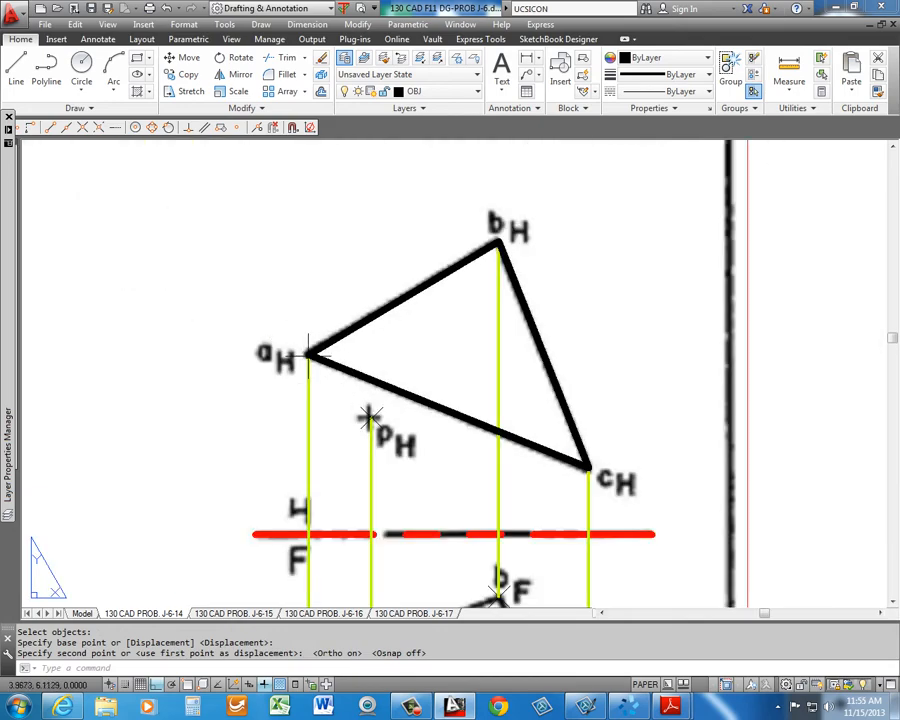
{"action": "scroll", "coordinate": [314, 352], "scroll_direction": "up", "scroll_amount": 8}
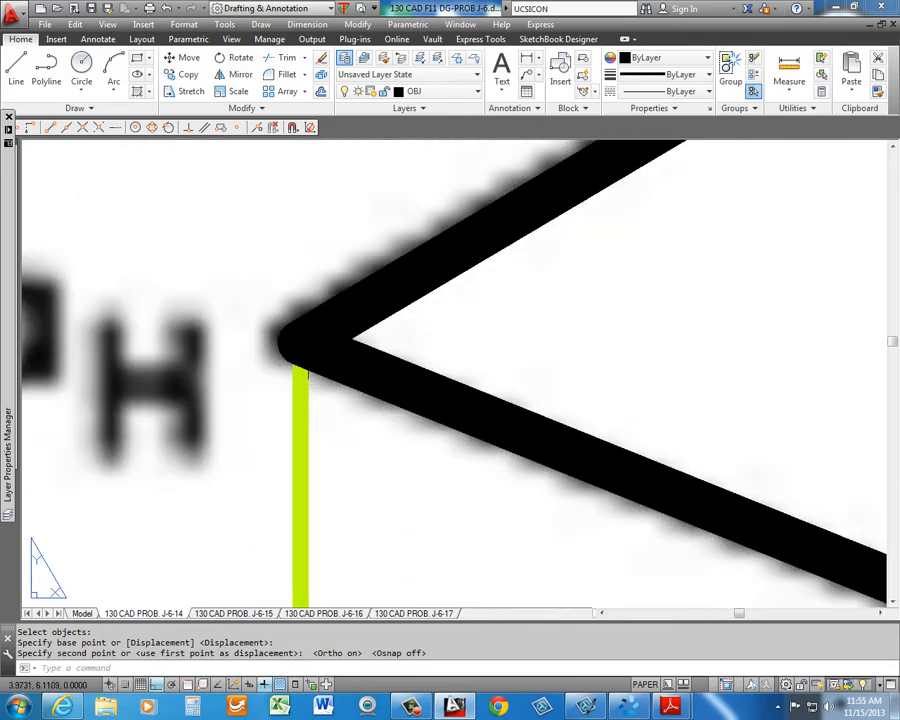
{"action": "scroll", "coordinate": [542, 583], "scroll_direction": "down", "scroll_amount": 9}
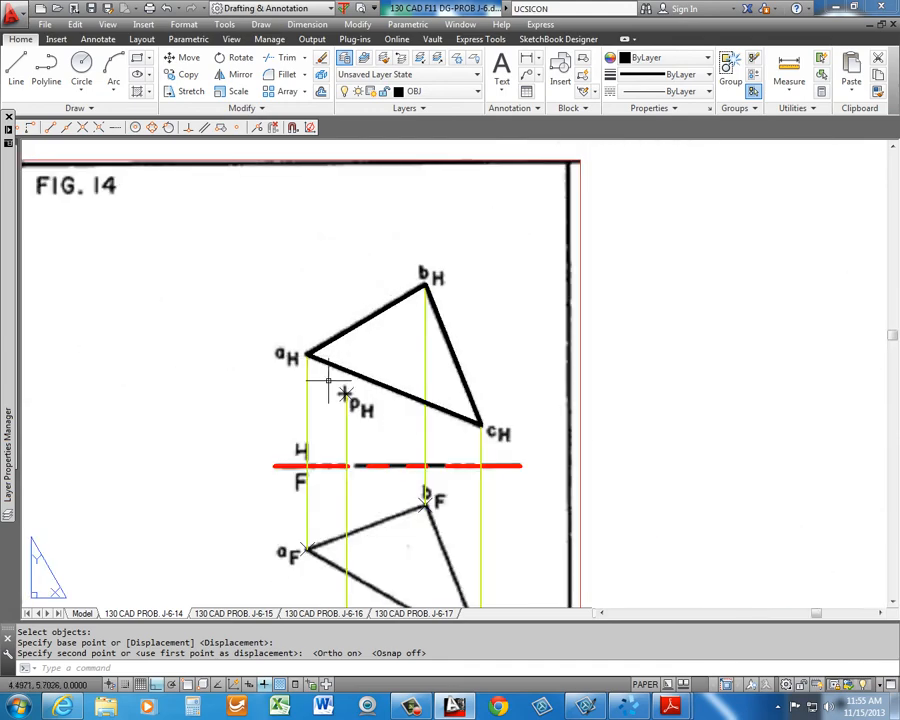
{"action": "scroll", "coordinate": [443, 432], "scroll_direction": "up", "scroll_amount": 6}
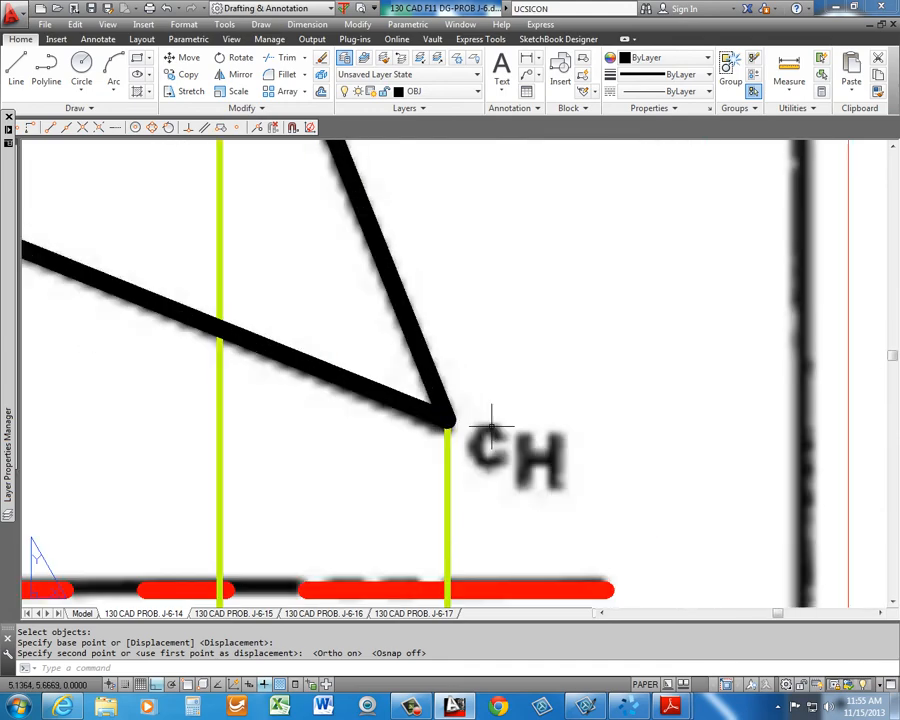
{"action": "scroll", "coordinate": [485, 425], "scroll_direction": "down", "scroll_amount": 6}
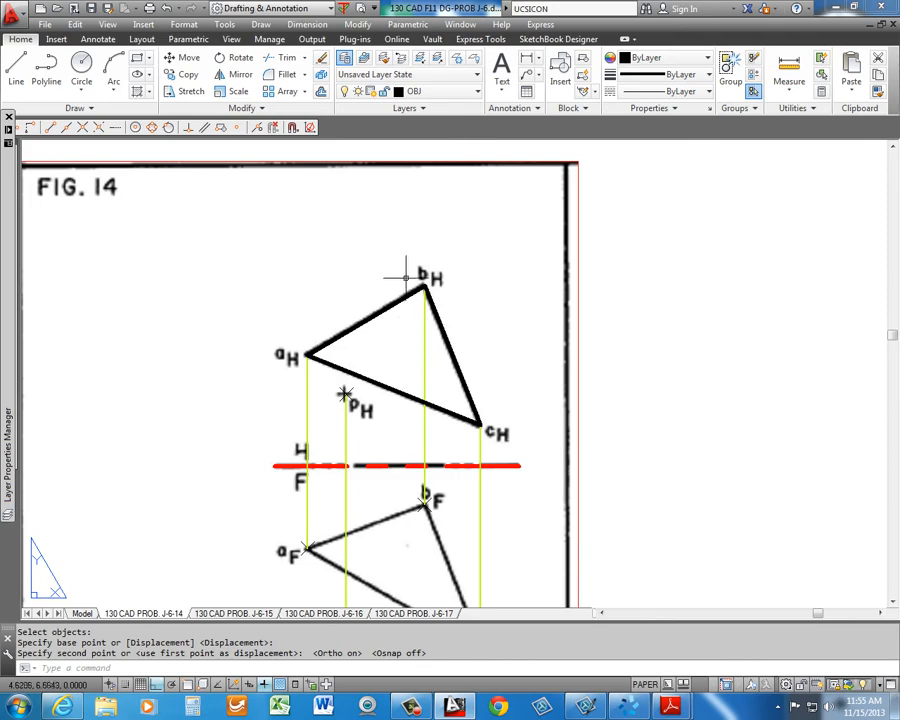
{"action": "scroll", "coordinate": [425, 280], "scroll_direction": "up", "scroll_amount": 6}
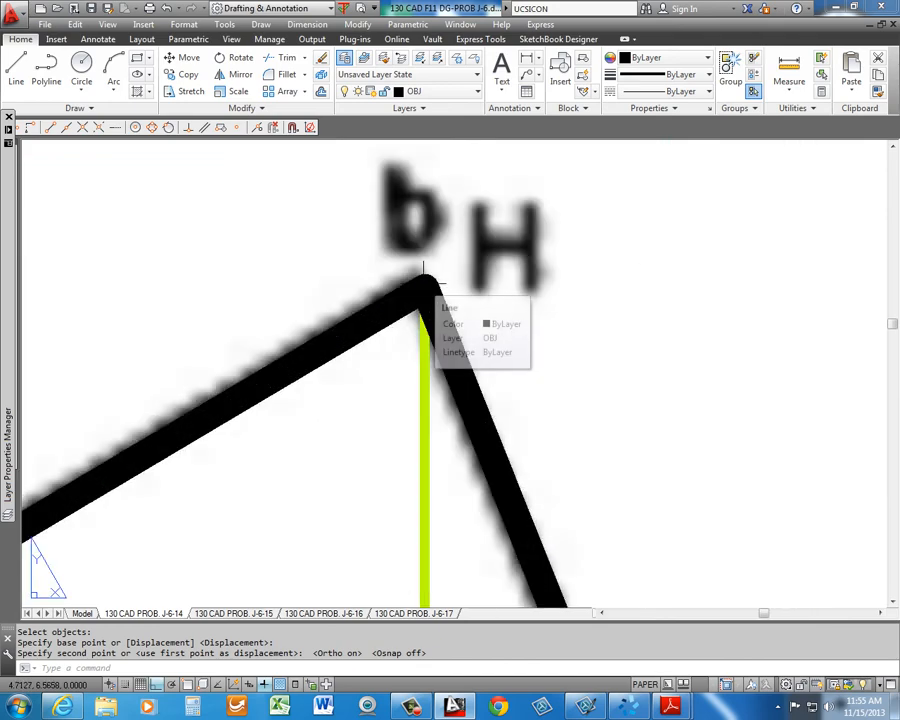
Save the drawing under the new file name 130 CAD F11 DG-PROB J-6-SRB
{"action": "scroll", "coordinate": [345, 393], "scroll_direction": "down", "scroll_amount": 6}
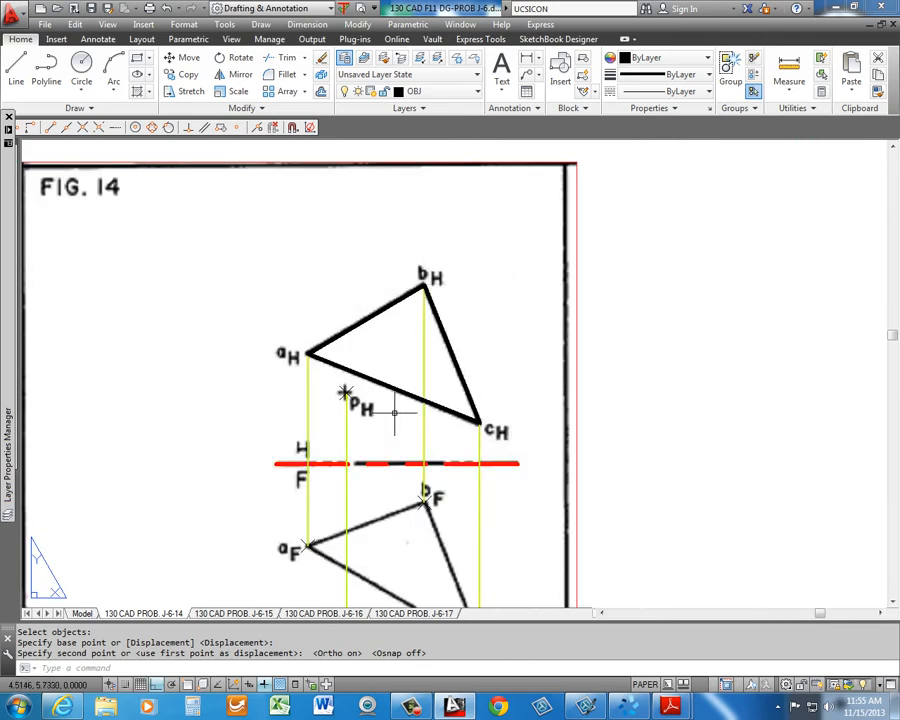
{"action": "scroll", "coordinate": [414, 402], "scroll_direction": "down", "scroll_amount": 2}
{"action": "middle_click_drag", "start_coordinate": [408, 413], "coordinate": [474, 367]}
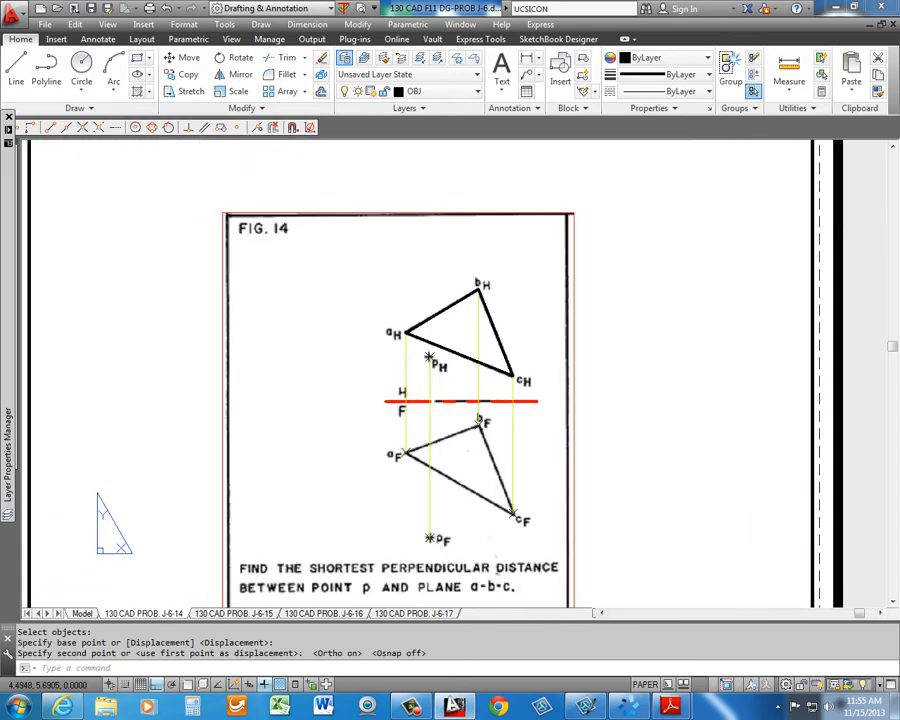
{"action": "left_click", "coordinate": [108, 10]}
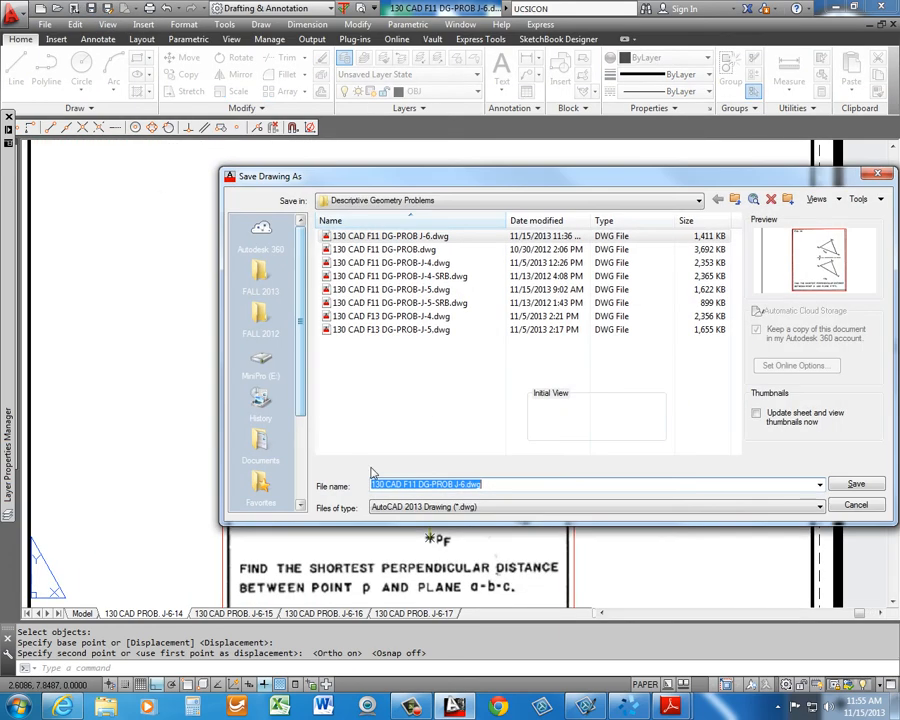
{"action": "left_click", "coordinate": [501, 486]}
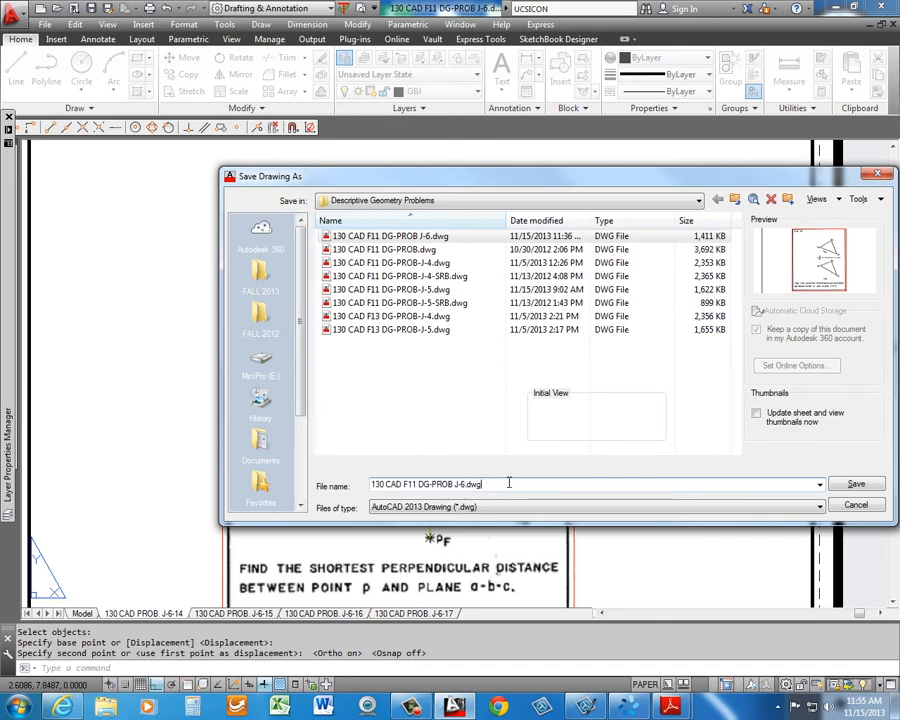
{"action": "key", "text": "BackSpace"}
{"action": "key", "text": "BackSpace"}
{"action": "key", "text": "BackSpace"}
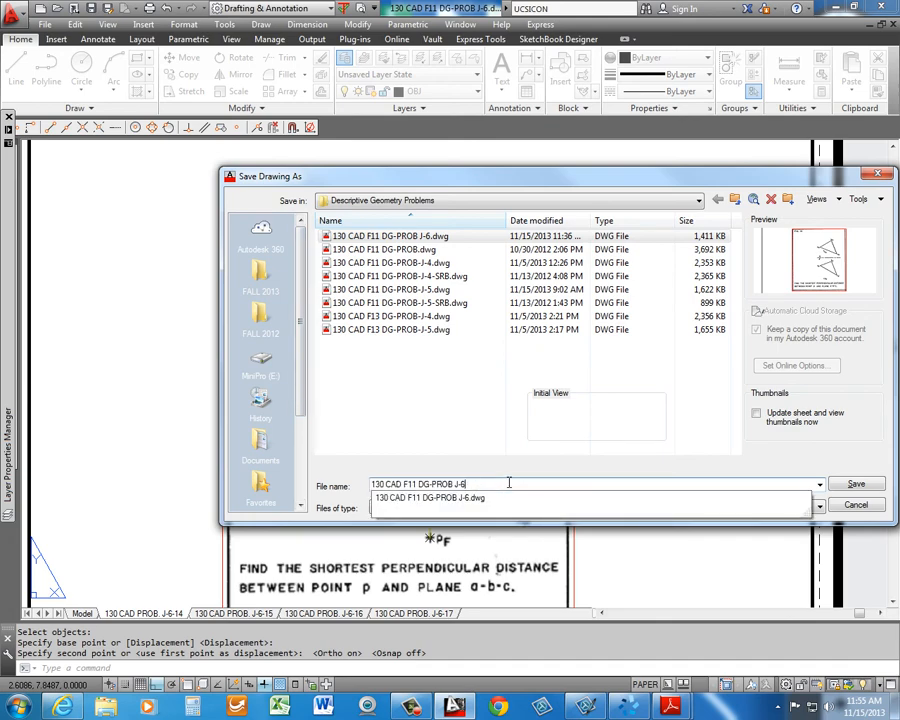
{"action": "type", "text": "-SRB"}
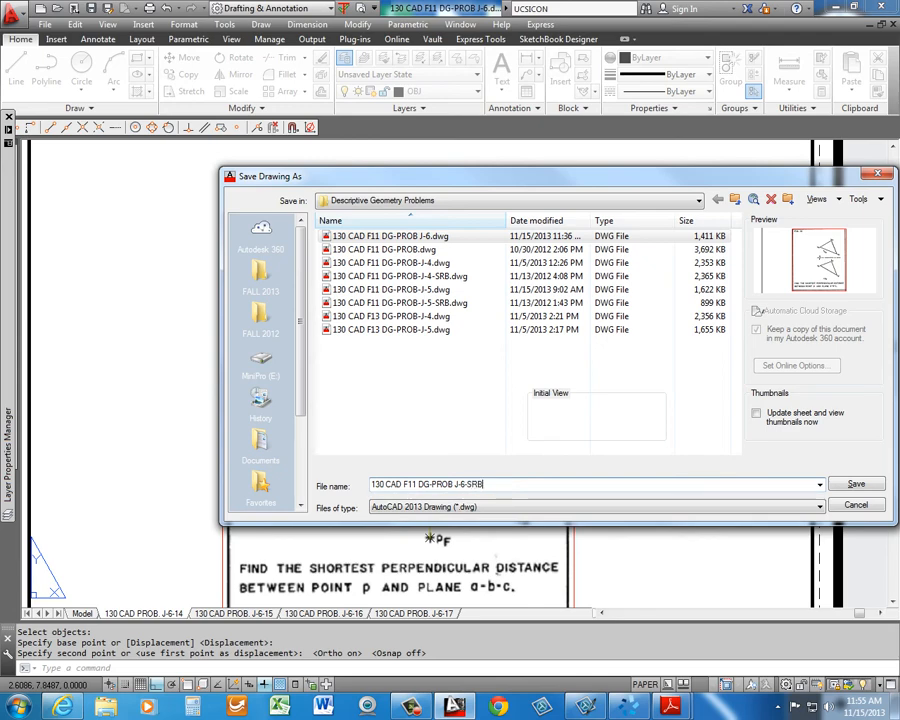
{"action": "key", "text": "Return"}
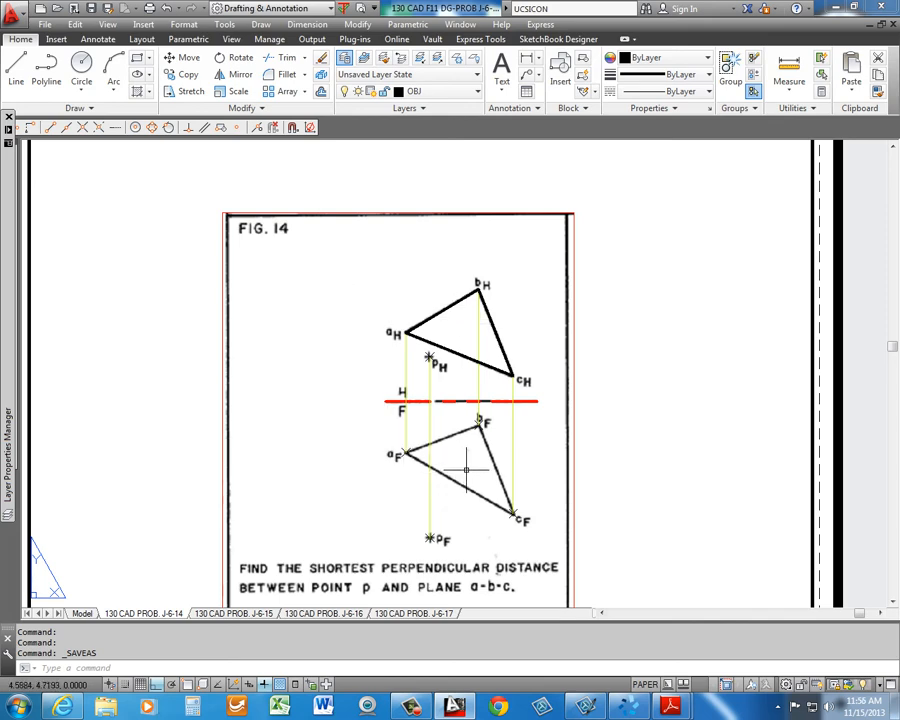
With Osnap on and Ortho off, trace the front-view triangle with lines from aF to cF to bF and back to aF
{"action": "scroll", "coordinate": [458, 472], "scroll_direction": "up", "scroll_amount": 4}
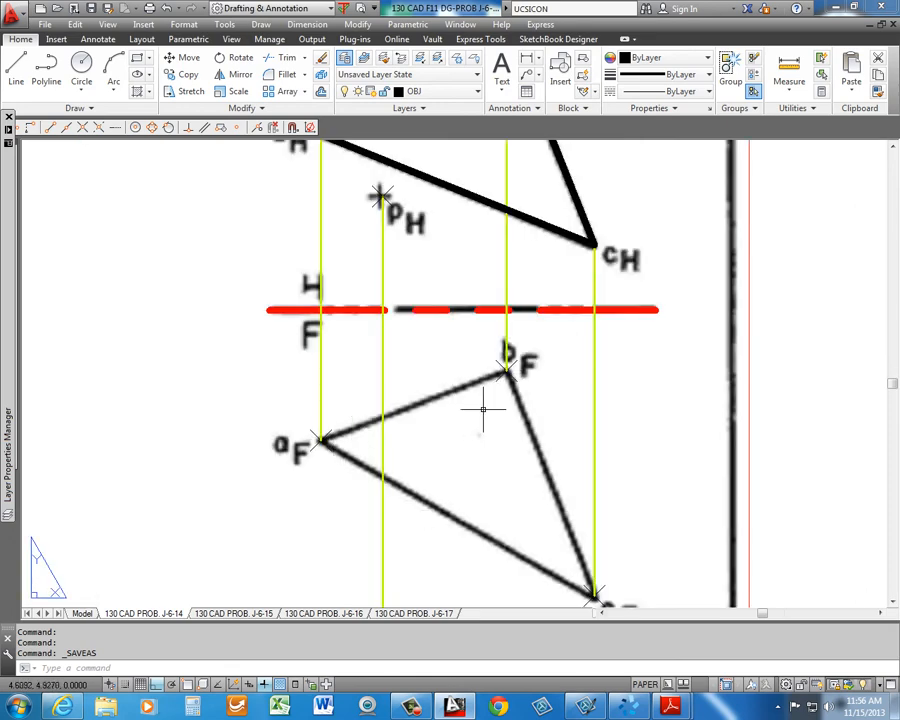
{"action": "mouse_move", "coordinate": [483, 409]}
{"action": "middle_mouse_down"}
{"action": "mouse_move", "coordinate": [466, 396]}
{"action": "mouse_move", "coordinate": [460, 372]}
{"action": "middle_mouse_up"}
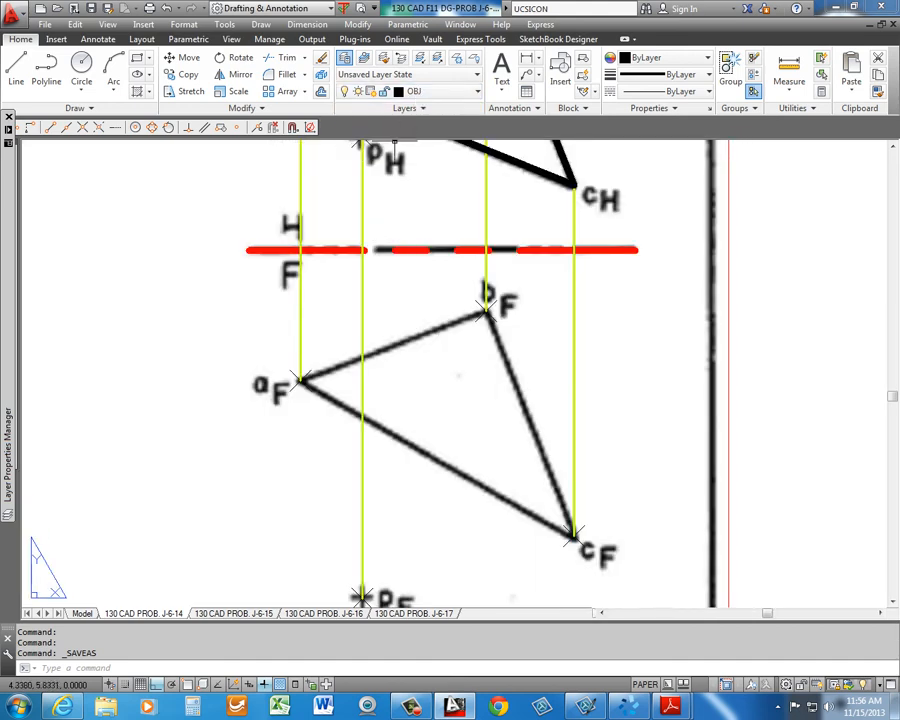
{"action": "type", "text": "l"}
{"action": "key", "text": "Return"}
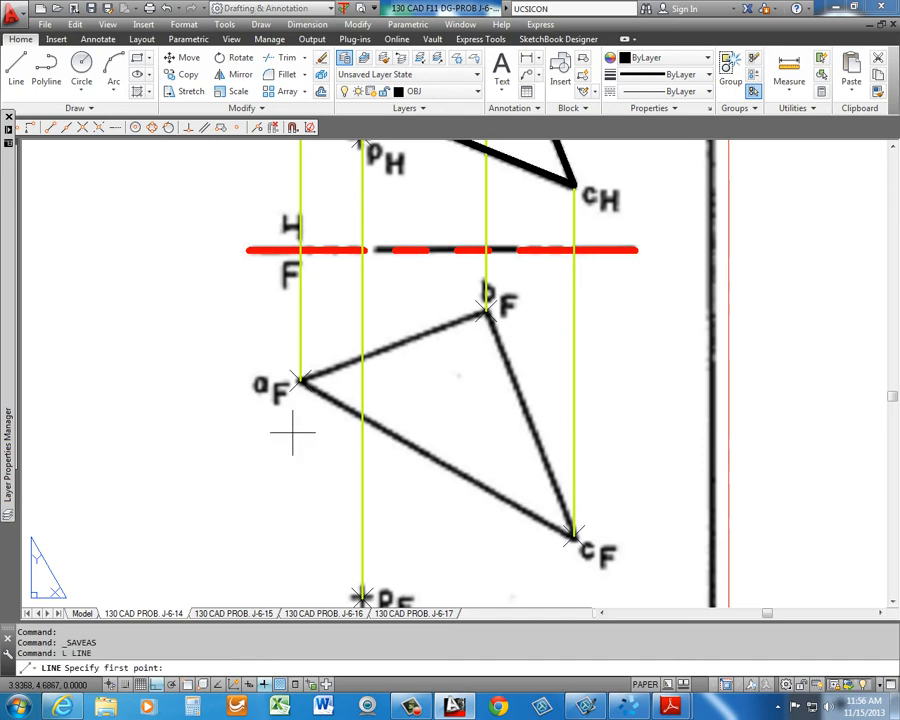
{"action": "key", "text": "F3"}
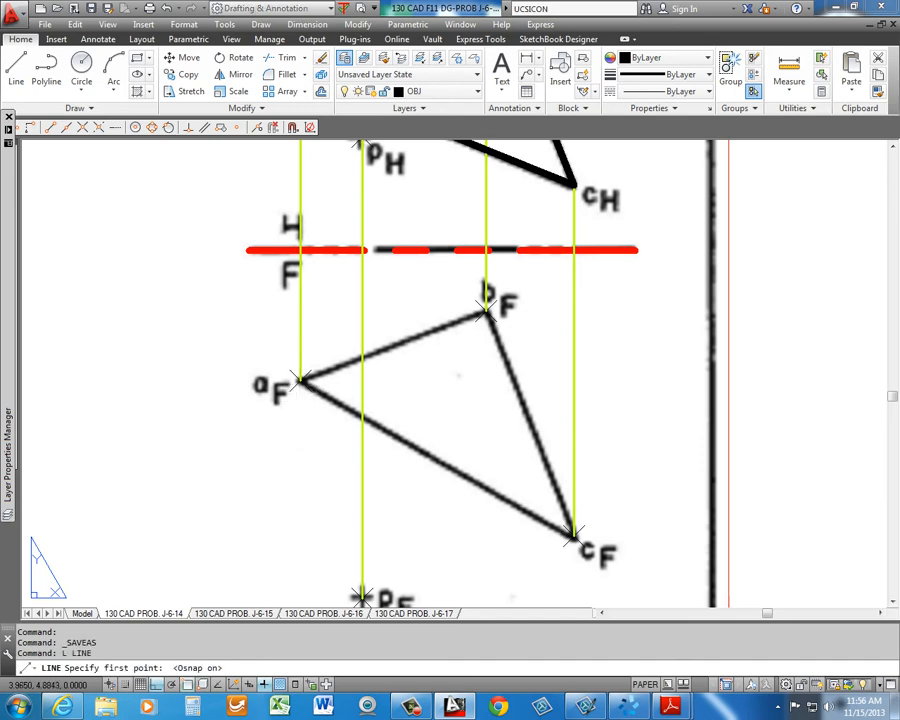
{"action": "left_click", "coordinate": [300, 380]}
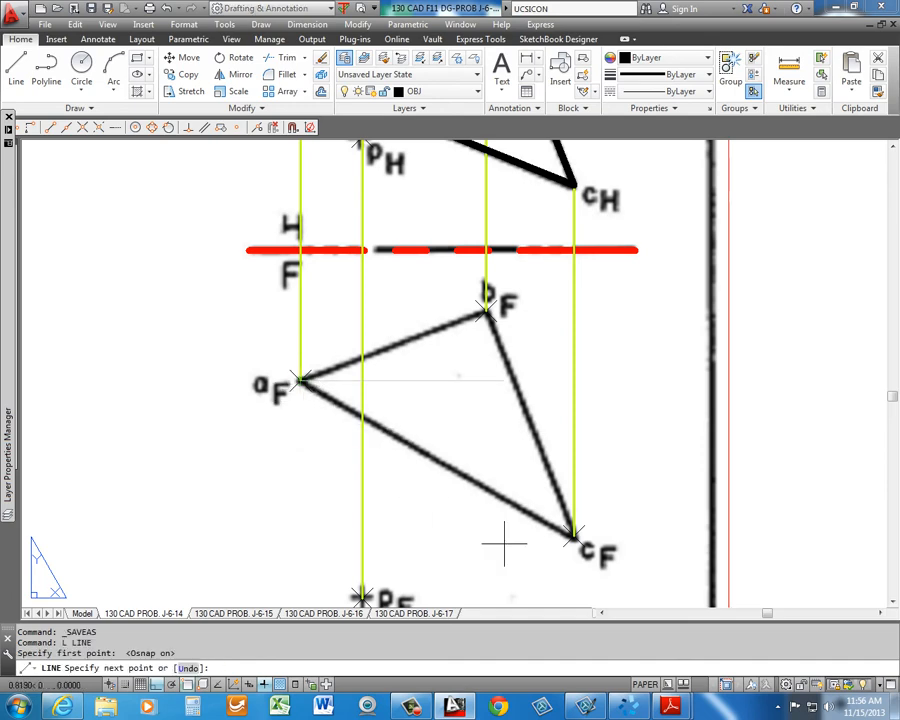
{"action": "key", "text": "F8"}
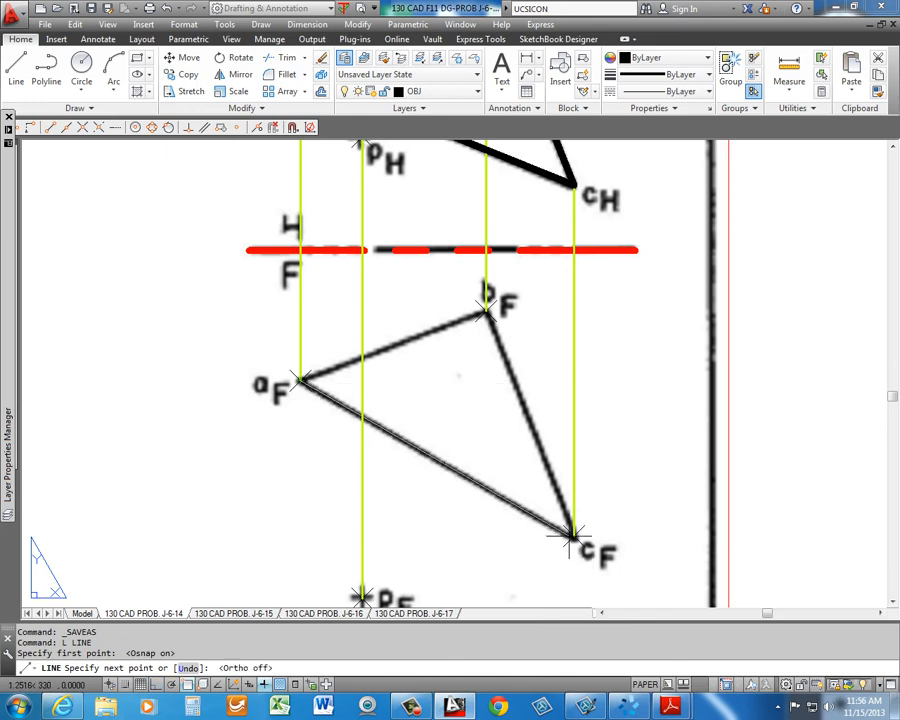
{"action": "left_click", "coordinate": [572, 537]}
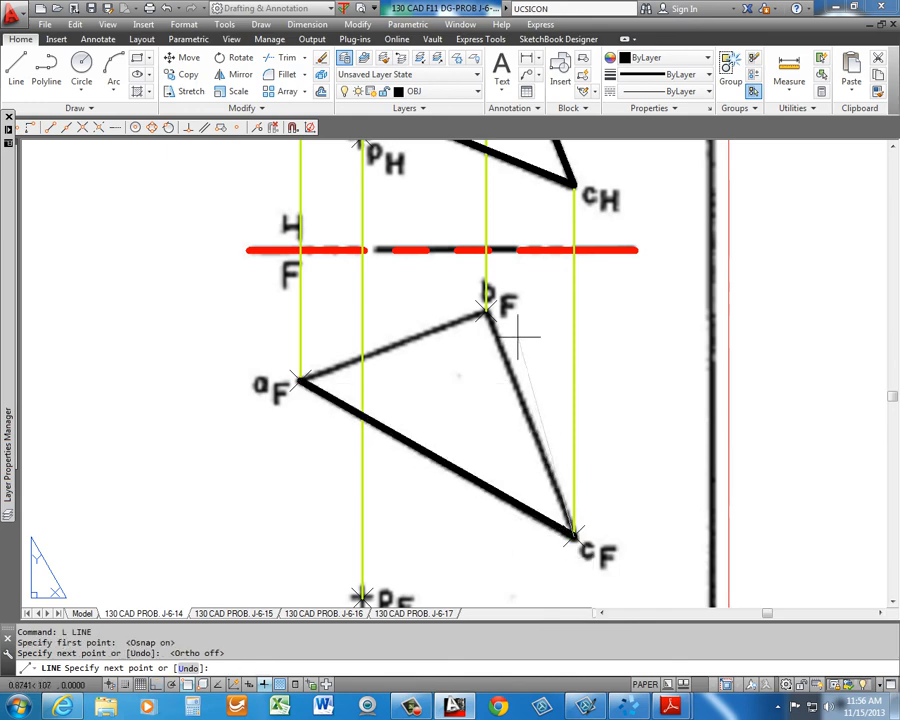
{"action": "left_click", "coordinate": [485, 311]}
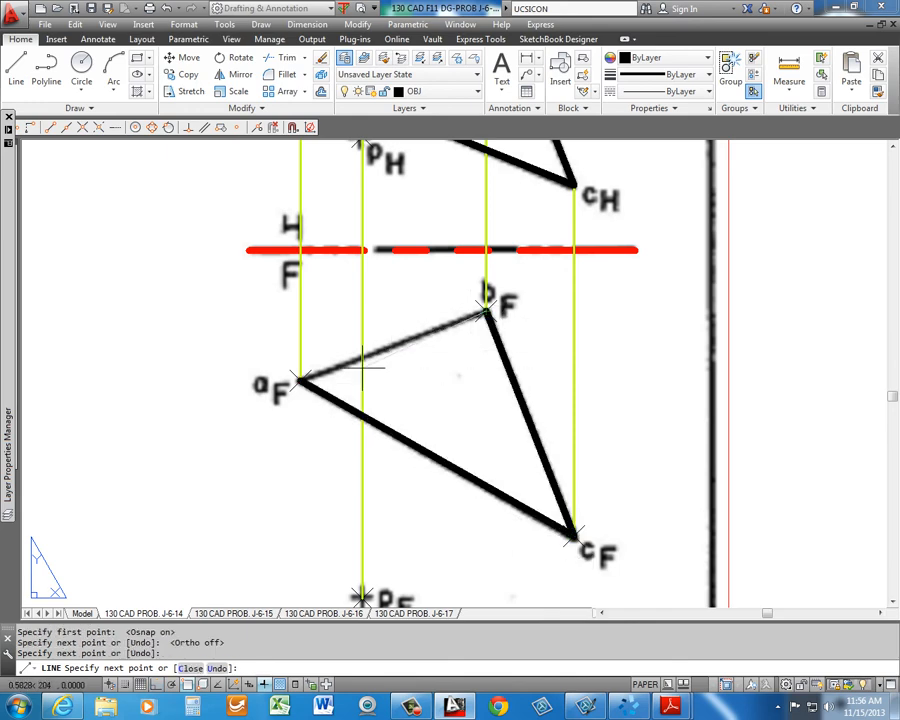
{"action": "left_click", "coordinate": [300, 380]}
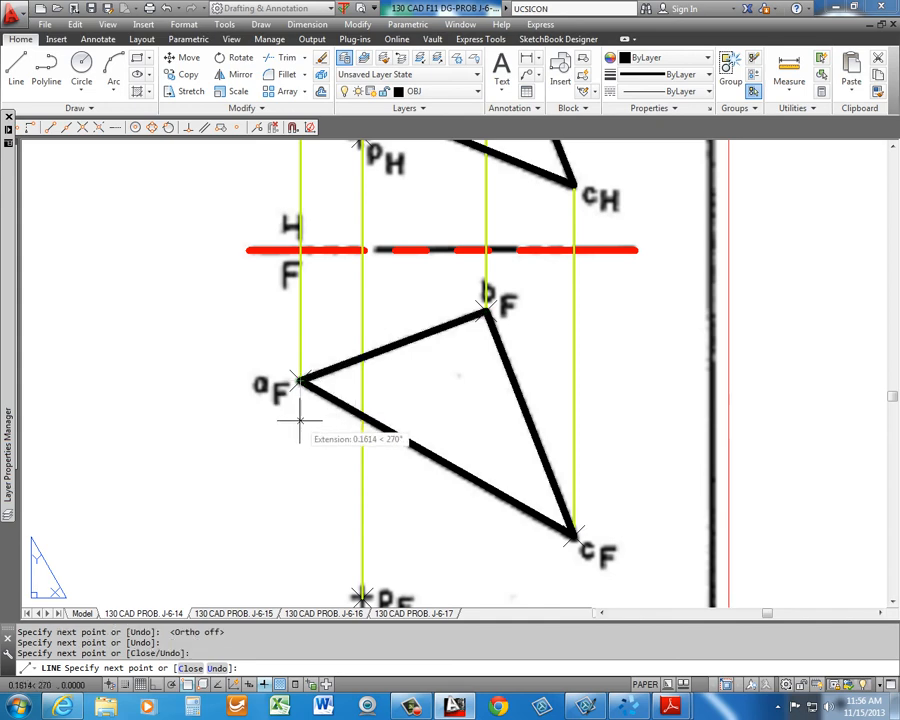
{"action": "key", "text": "Escape"}
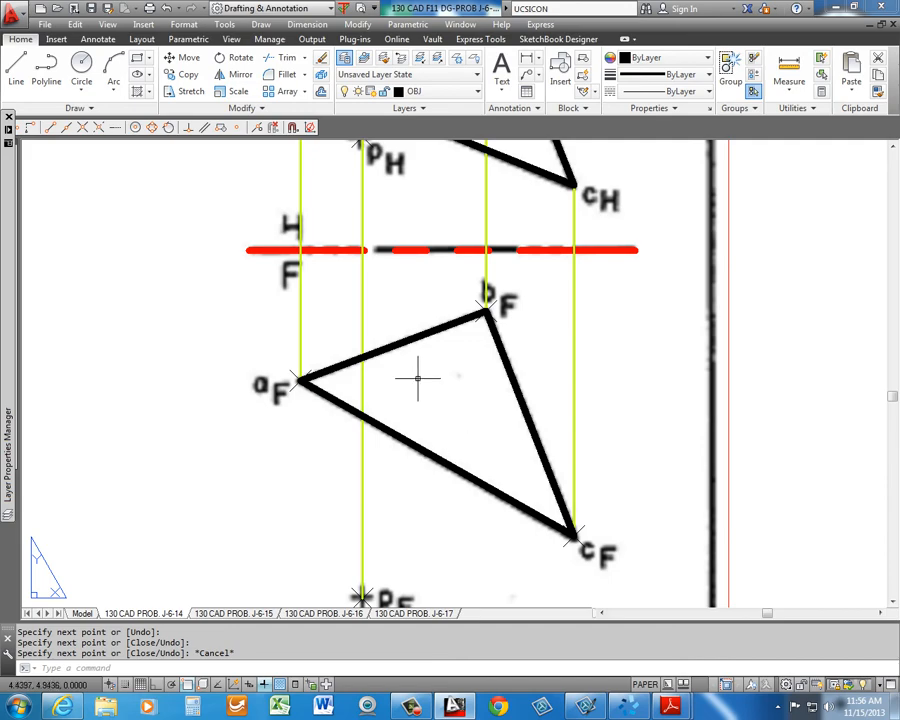
With Ortho on, draw a horizontal line from aF across the front-view triangle to just beyond edge bF-cF
{"action": "scroll", "coordinate": [418, 340], "scroll_direction": "down", "scroll_amount": 2}
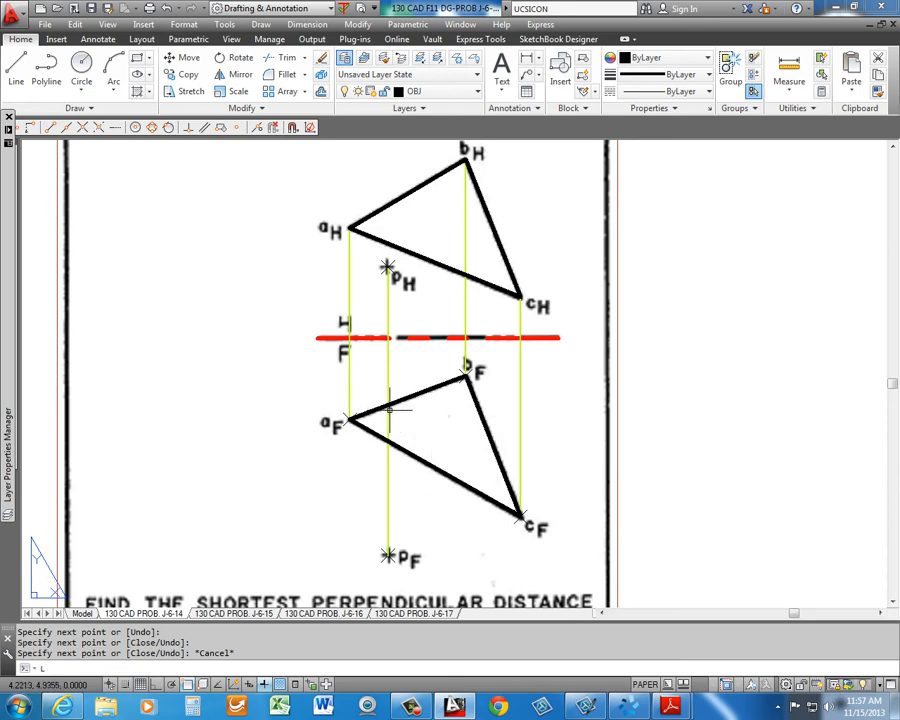
{"action": "key", "text": "Return"}
{"action": "left_click", "coordinate": [349, 418]}
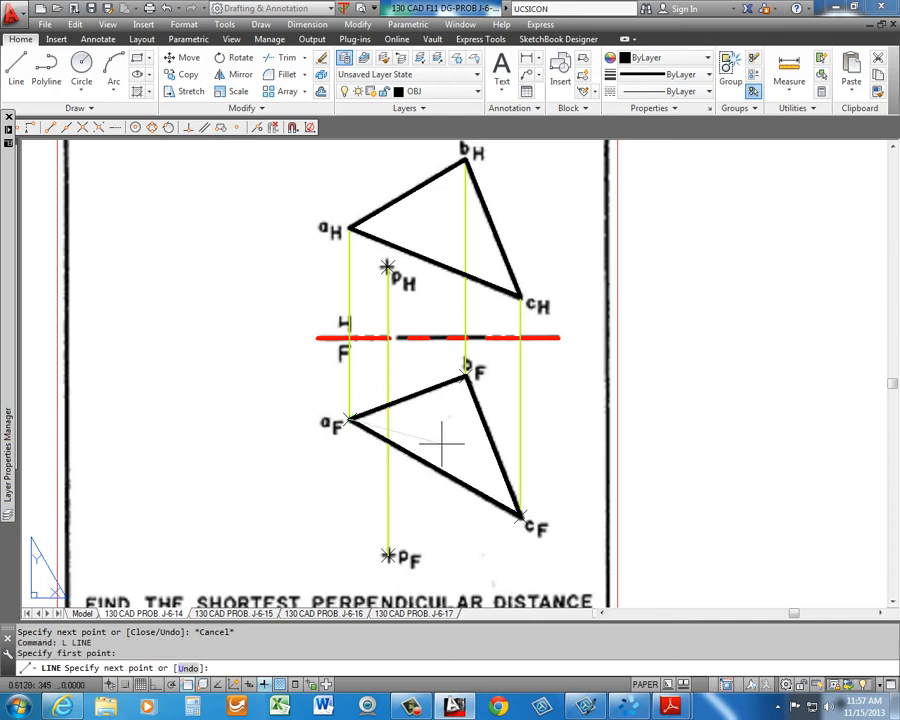
{"action": "key", "text": "F8"}
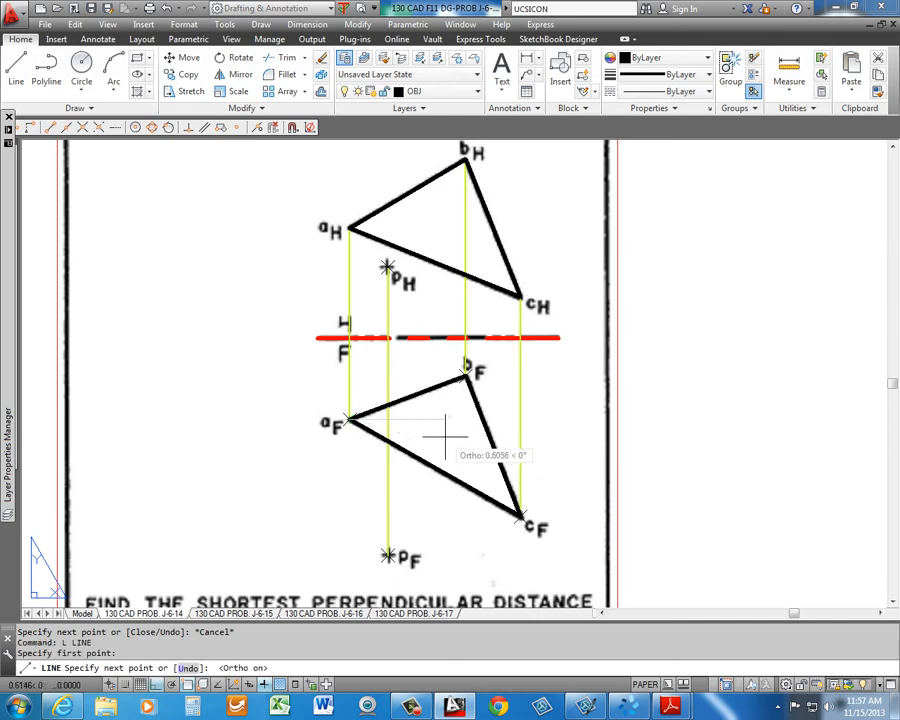
{"action": "left_click", "coordinate": [508, 419]}
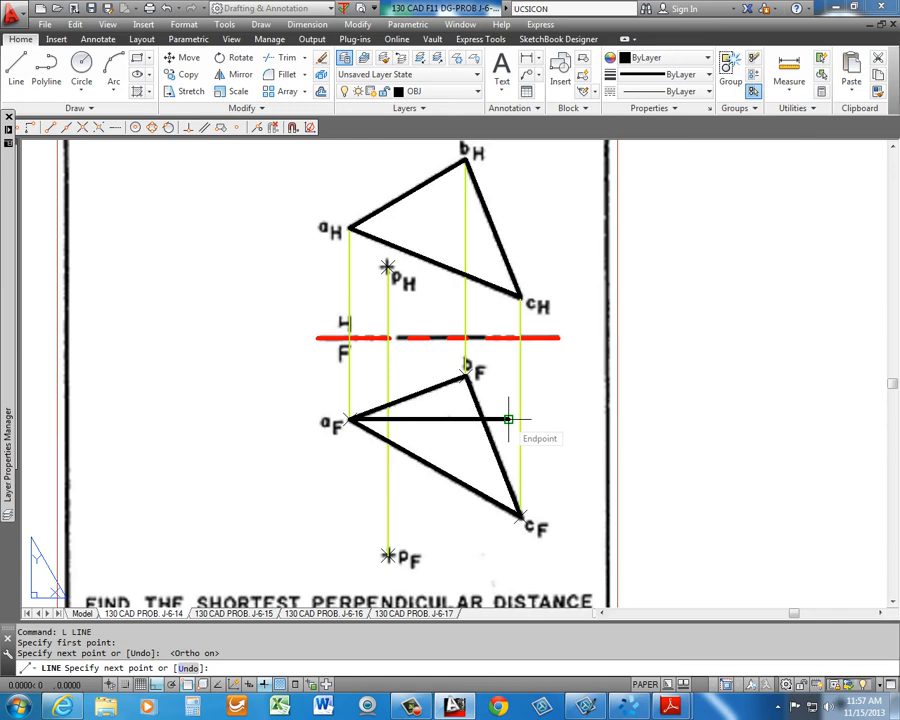
{"action": "key", "text": "Return"}
Trim the horizontal line's overhang beyond edge bF-cF, using that edge as the cutting edge
{"action": "type", "text": "T"}
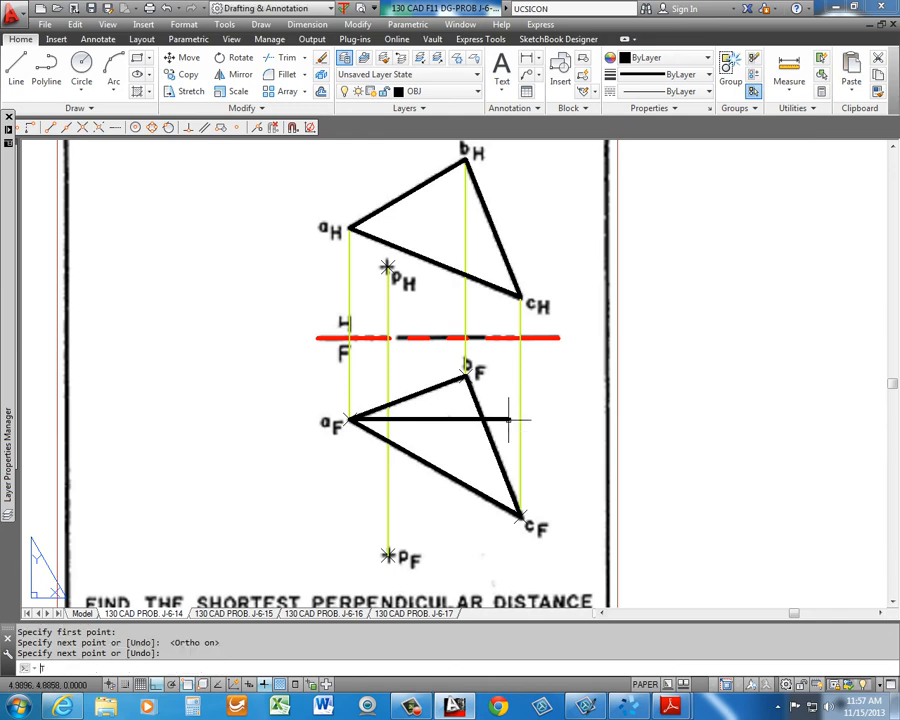
{"action": "type", "text": "r"}
{"action": "key", "text": "Return"}
{"action": "left_click", "coordinate": [492, 440]}
{"action": "key", "text": "Return"}
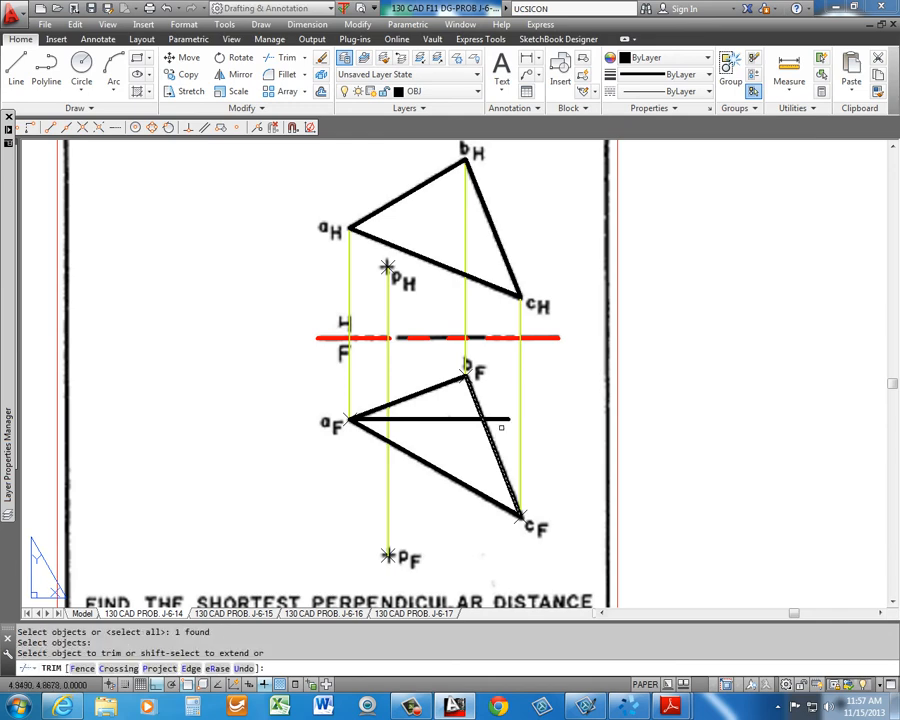
{"action": "left_click", "coordinate": [502, 418]}
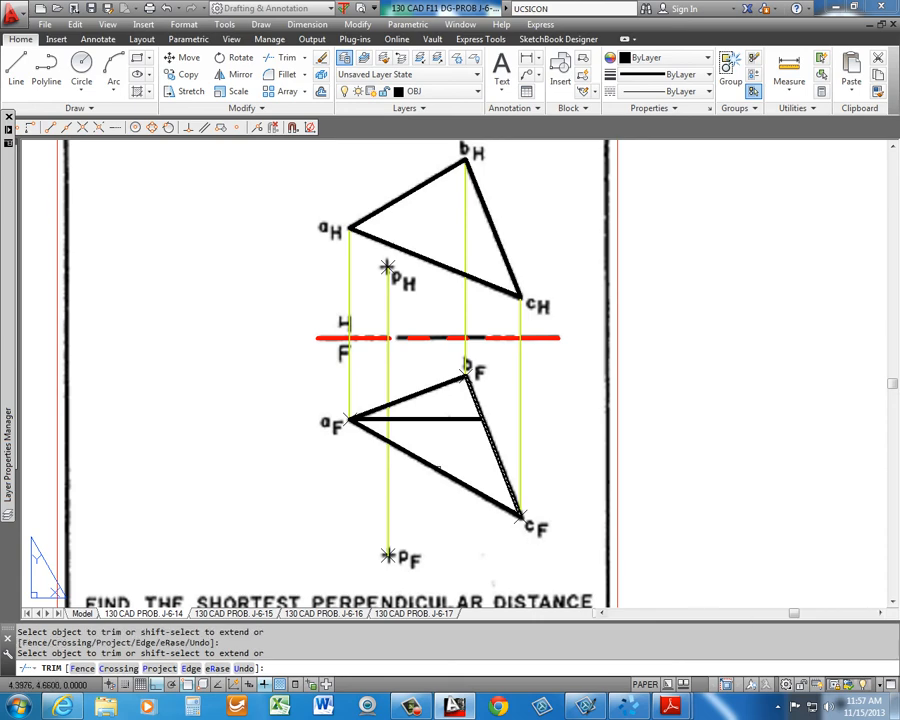
{"action": "key", "text": "Return"}
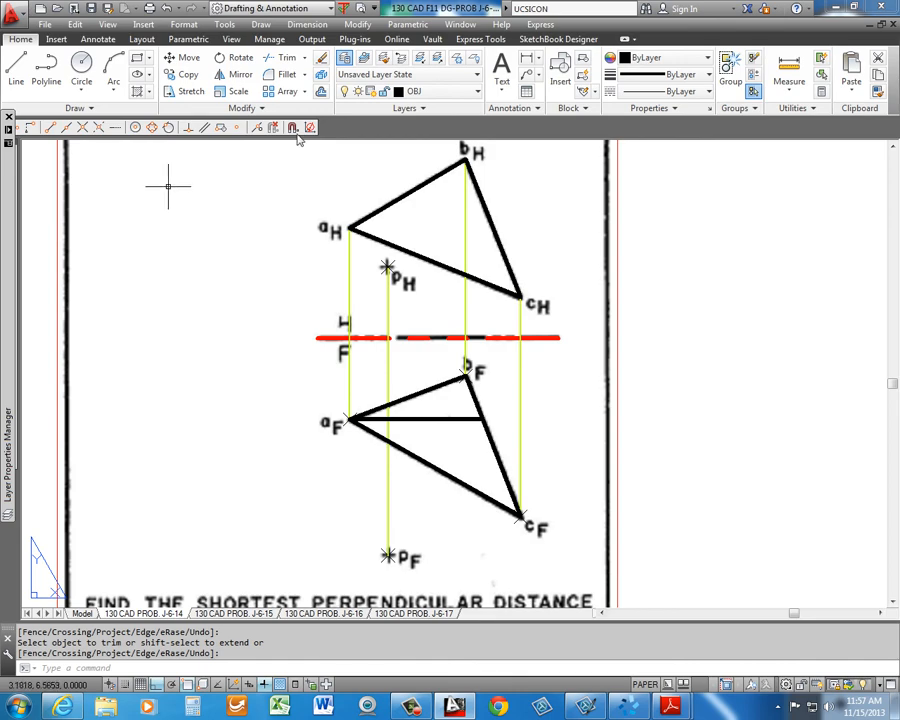
On layer PRJ1, draw a vertical projection line from the horizontal line's end on bF-cF up past top-view edge bH-cH
{"action": "left_click", "coordinate": [432, 95]}
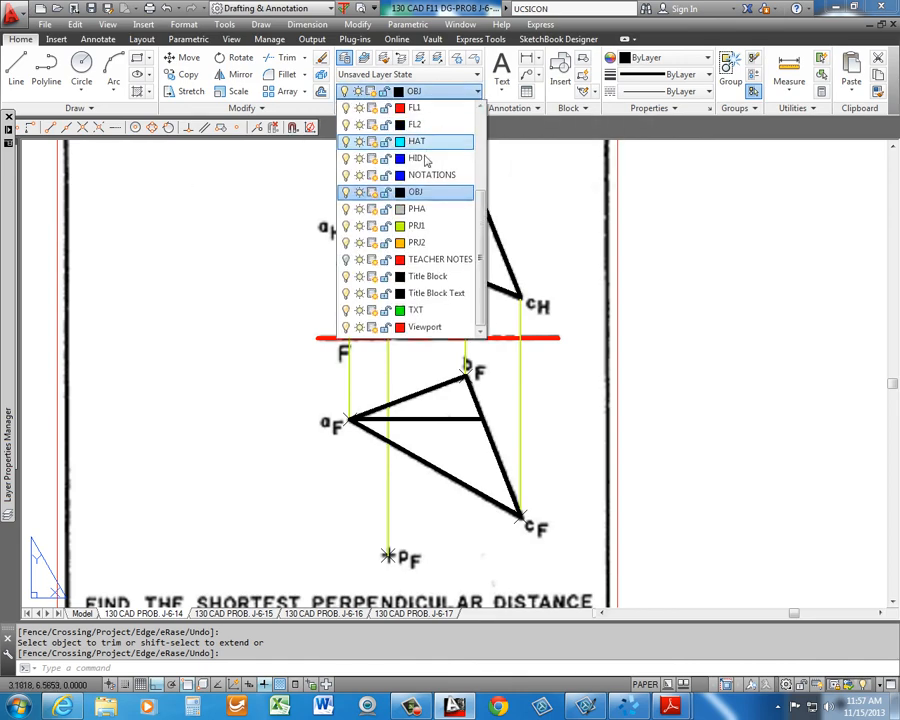
{"action": "left_click", "coordinate": [418, 226]}
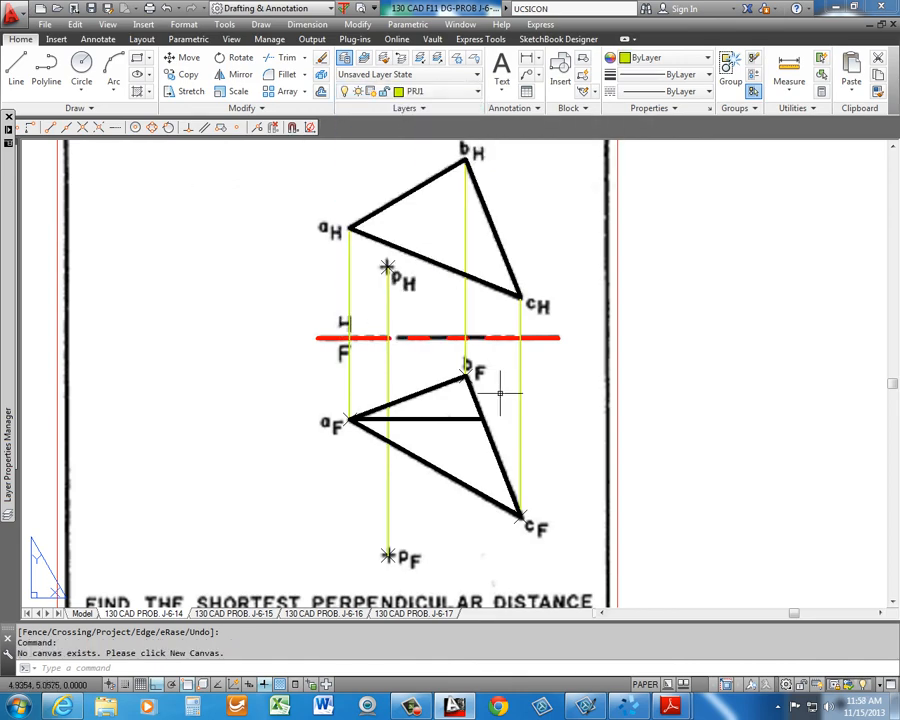
{"action": "type", "text": "l"}
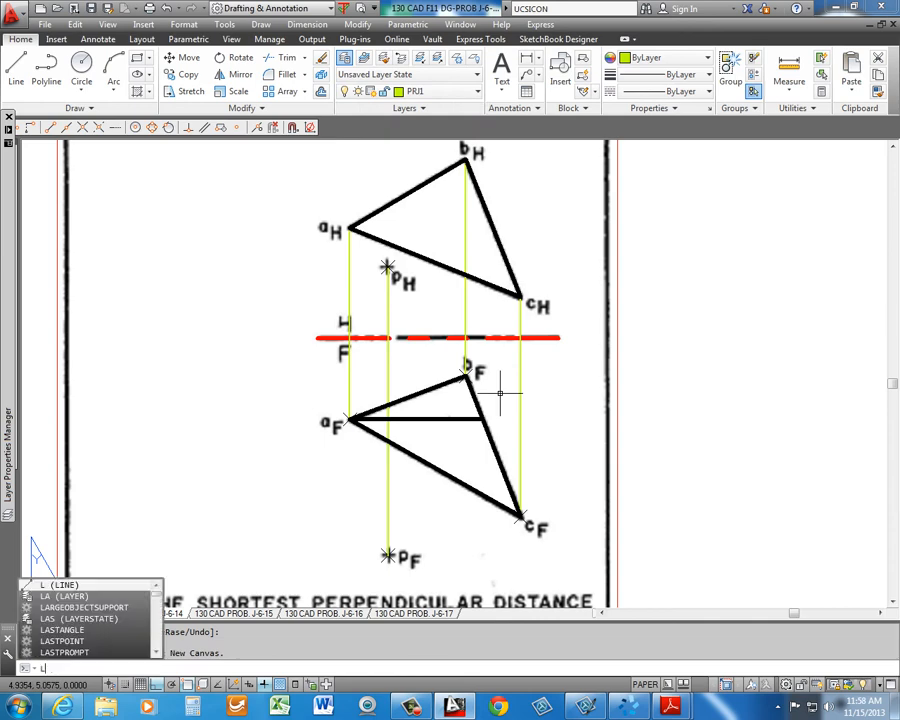
{"action": "key", "text": "Return"}
{"action": "left_click", "coordinate": [483, 419]}
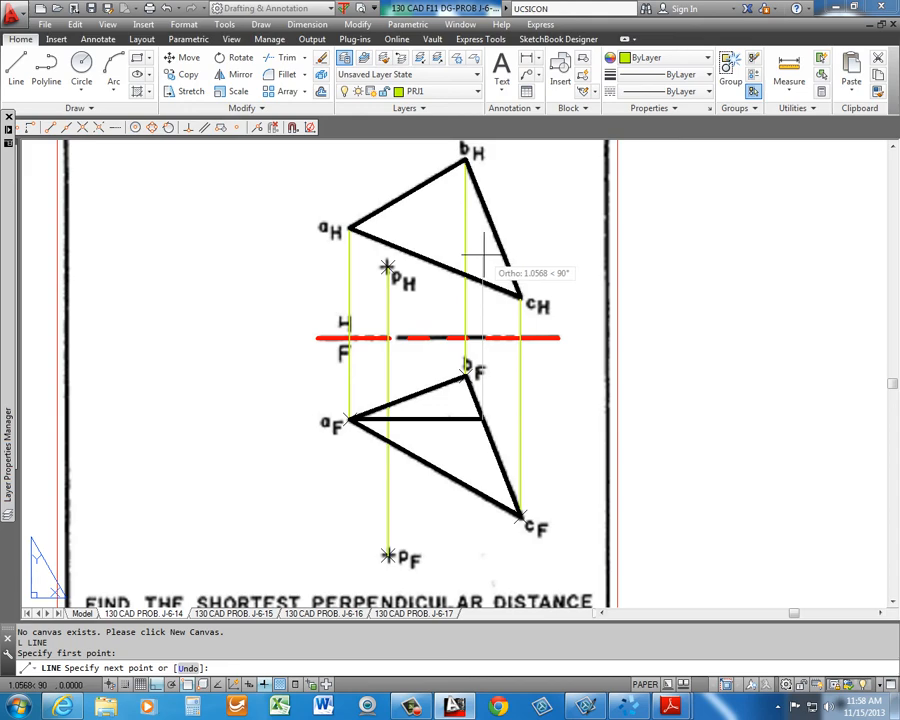
{"action": "left_click", "coordinate": [482, 174]}
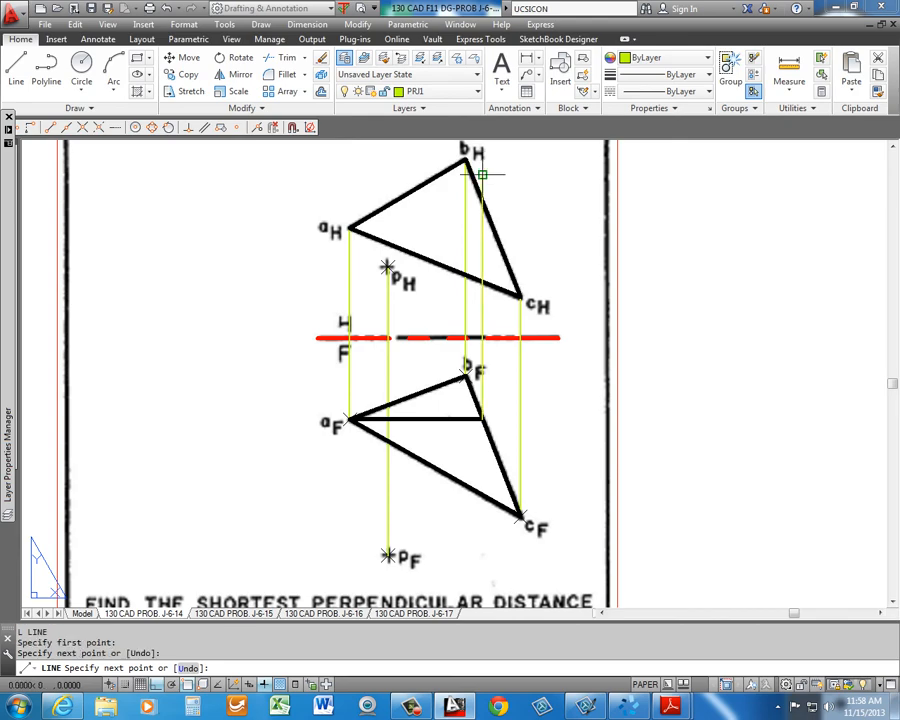
{"action": "key", "text": "Escape"}
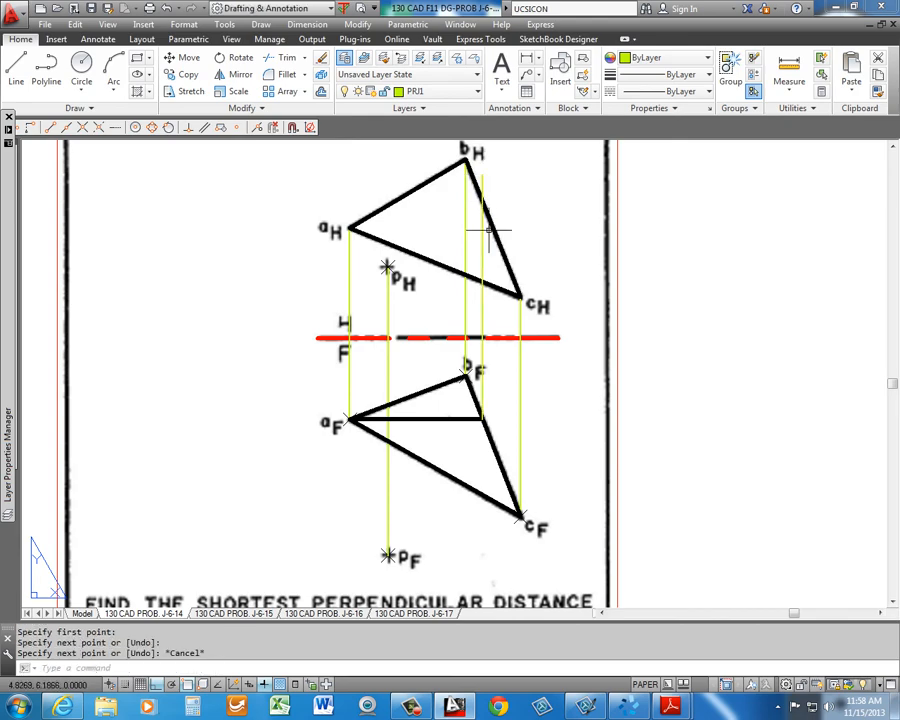
Make OBJ the current layer again
{"action": "scroll", "coordinate": [482, 200], "scroll_direction": "up", "scroll_amount": 6}
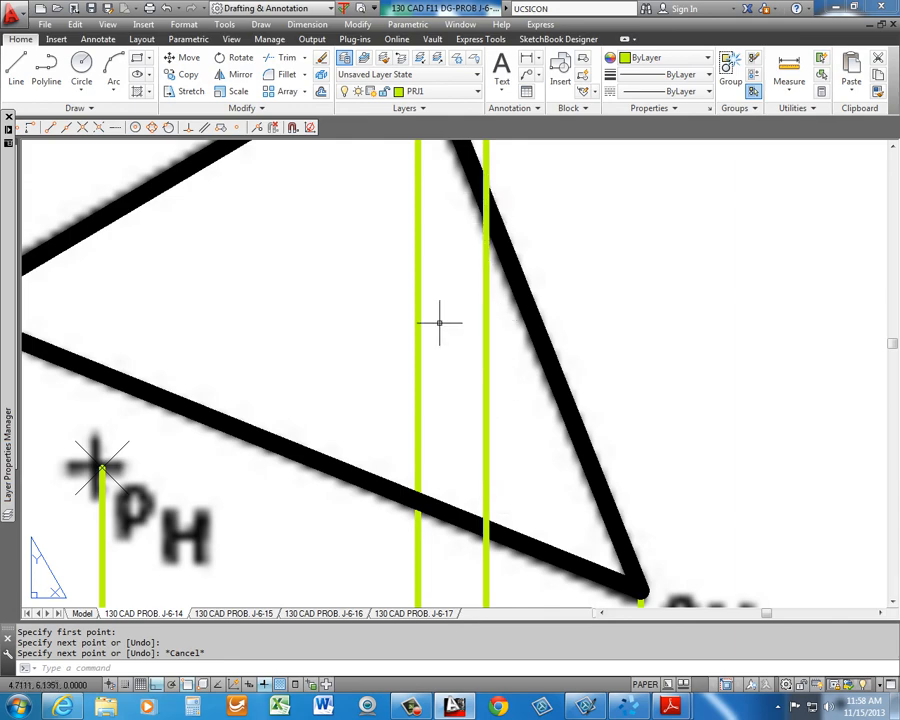
{"action": "scroll", "coordinate": [432, 346], "scroll_direction": "down", "scroll_amount": 5}
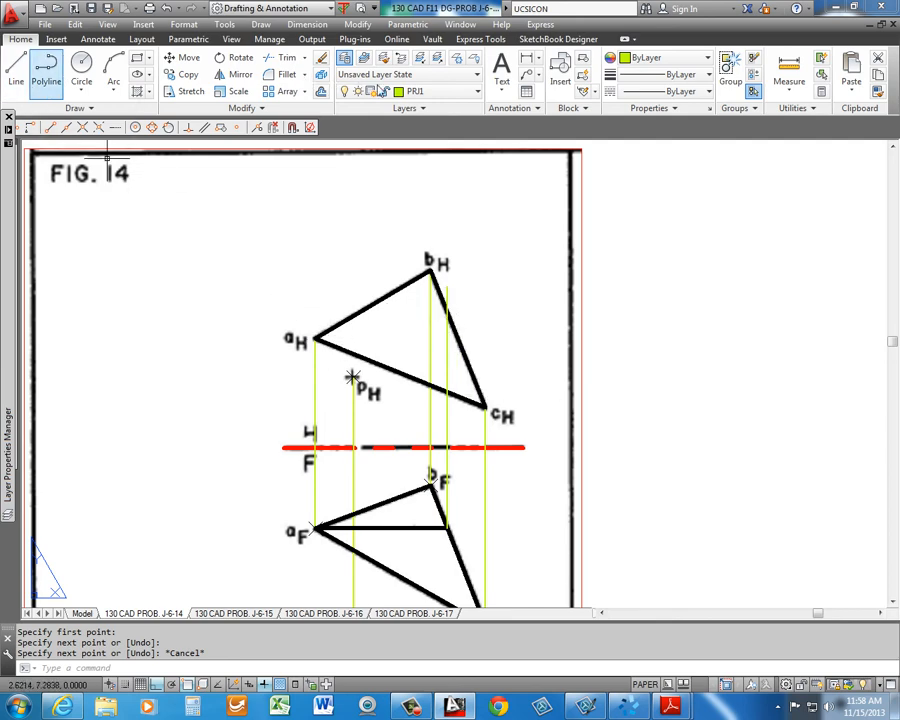
{"action": "left_click", "coordinate": [450, 91]}
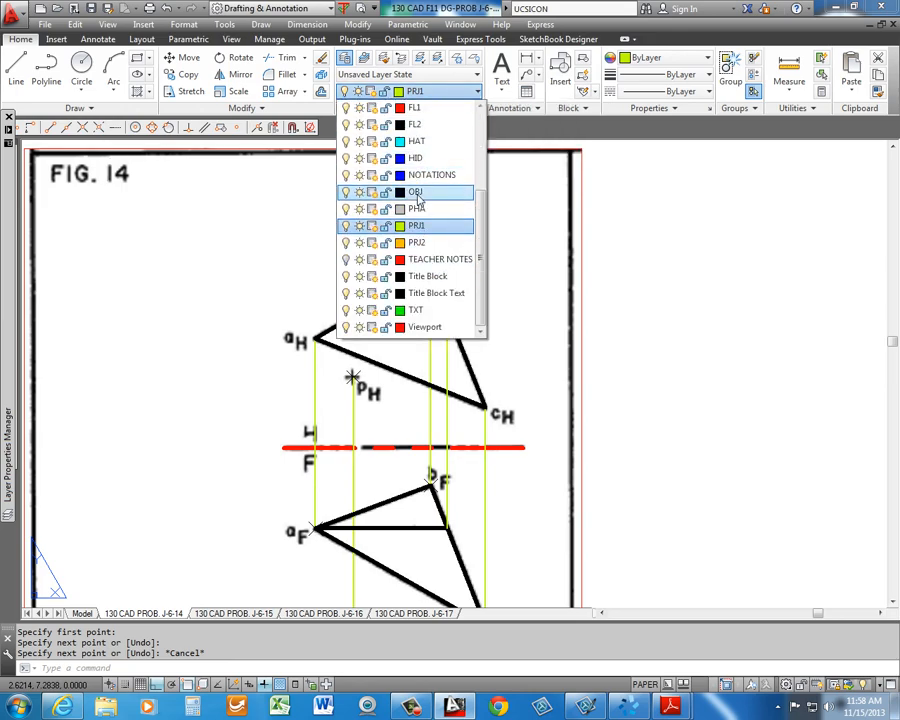
{"action": "left_click", "coordinate": [419, 192]}
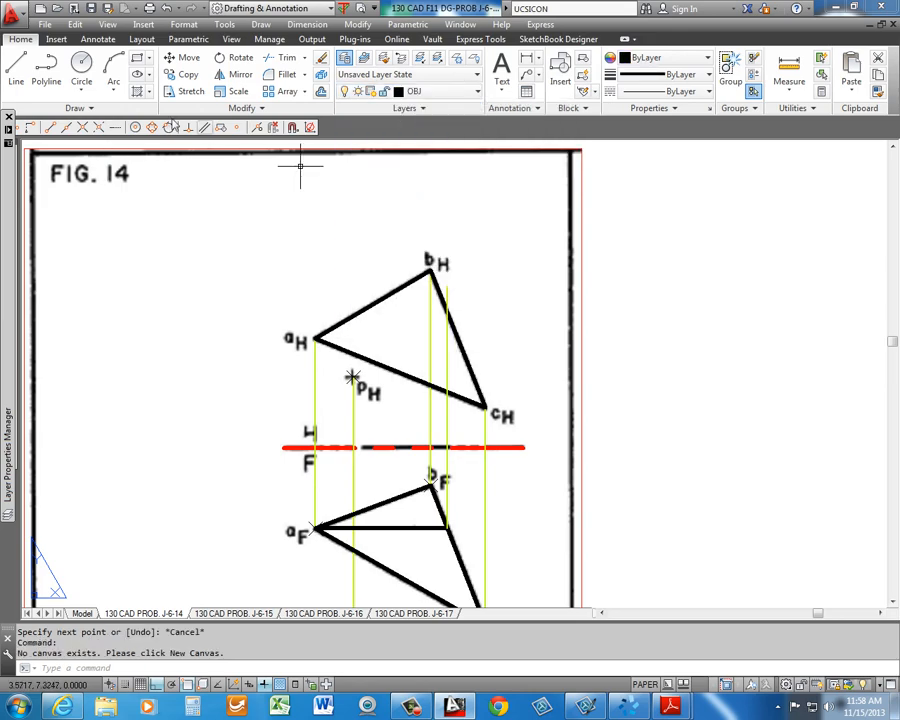
With Ortho off, draw a line from the projection line's intersection with top-view edge bH-cH to aH, and save the drawing
{"action": "left_click", "coordinate": [16, 70]}
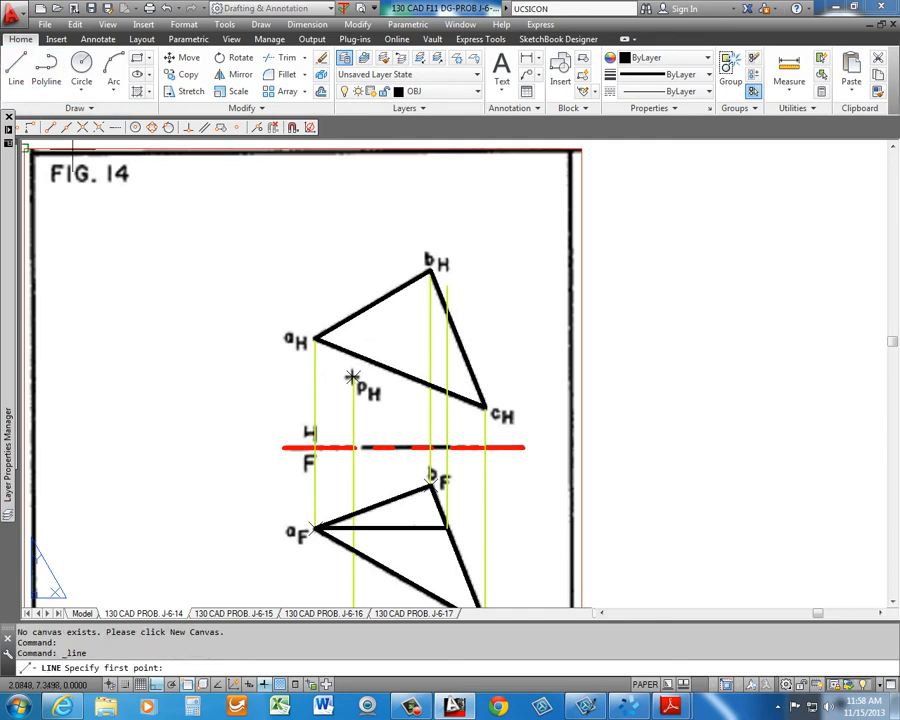
{"action": "left_click", "coordinate": [447, 313]}
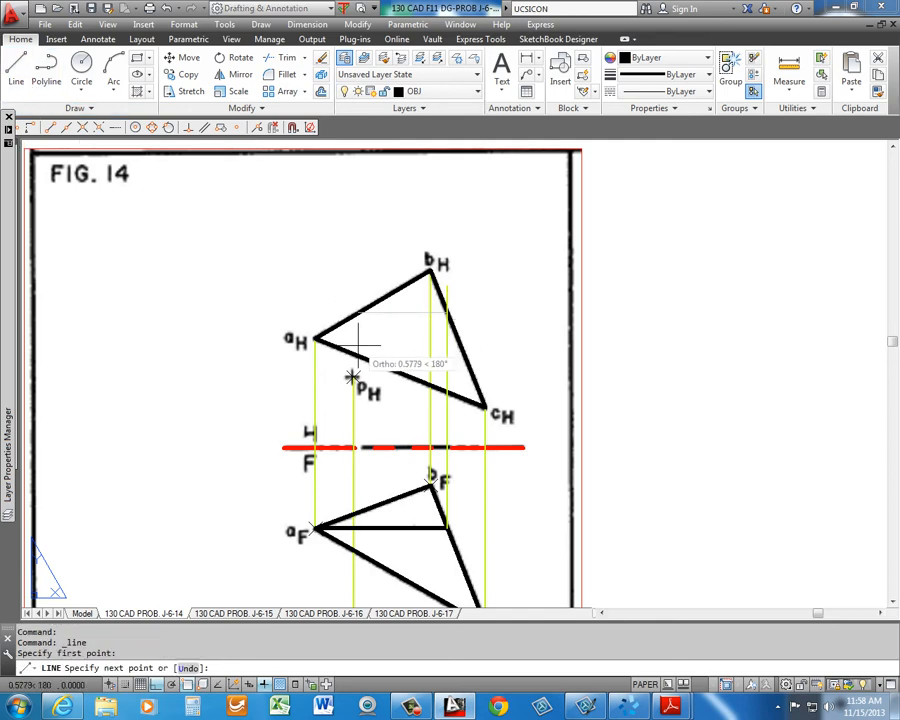
{"action": "key", "text": "F8"}
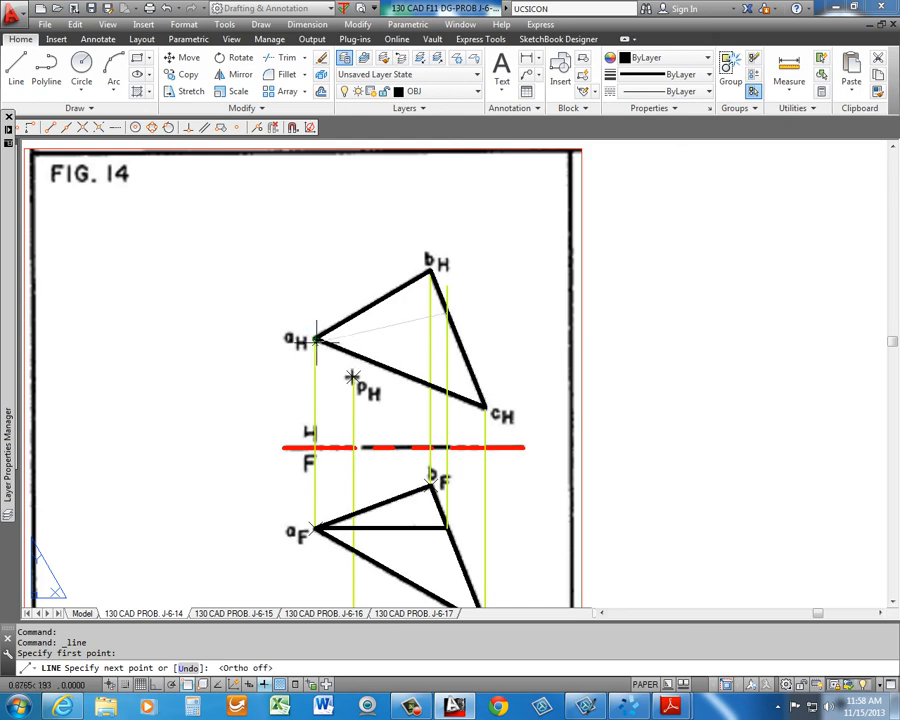
{"action": "left_click", "coordinate": [352, 377]}
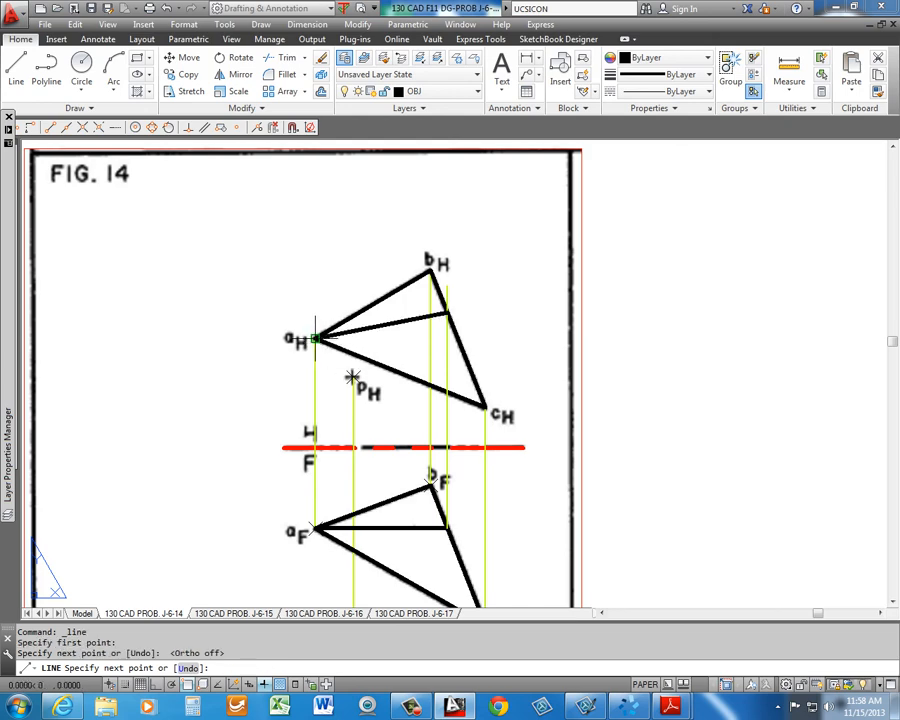
{"action": "key", "text": "Return"}
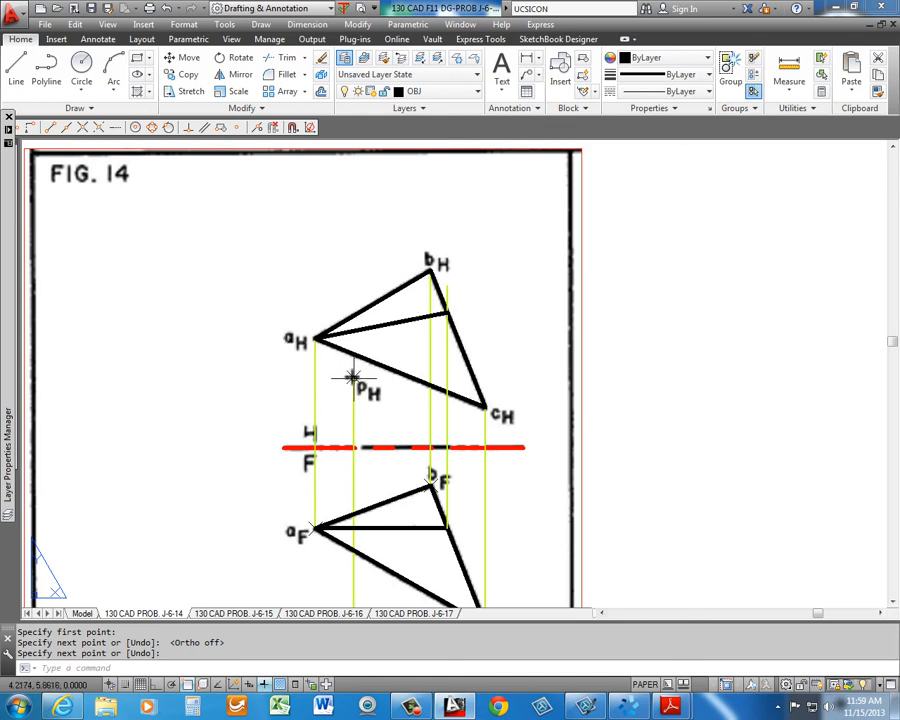
{"action": "mouse_move", "coordinate": [352, 378]}
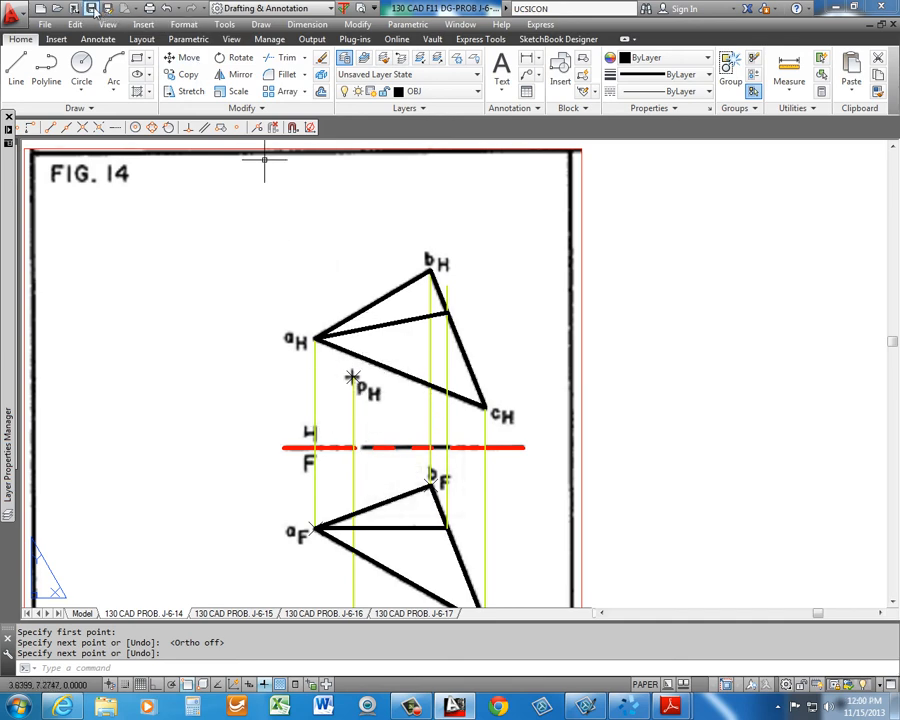
{"action": "key", "text": "ctrl+s"}
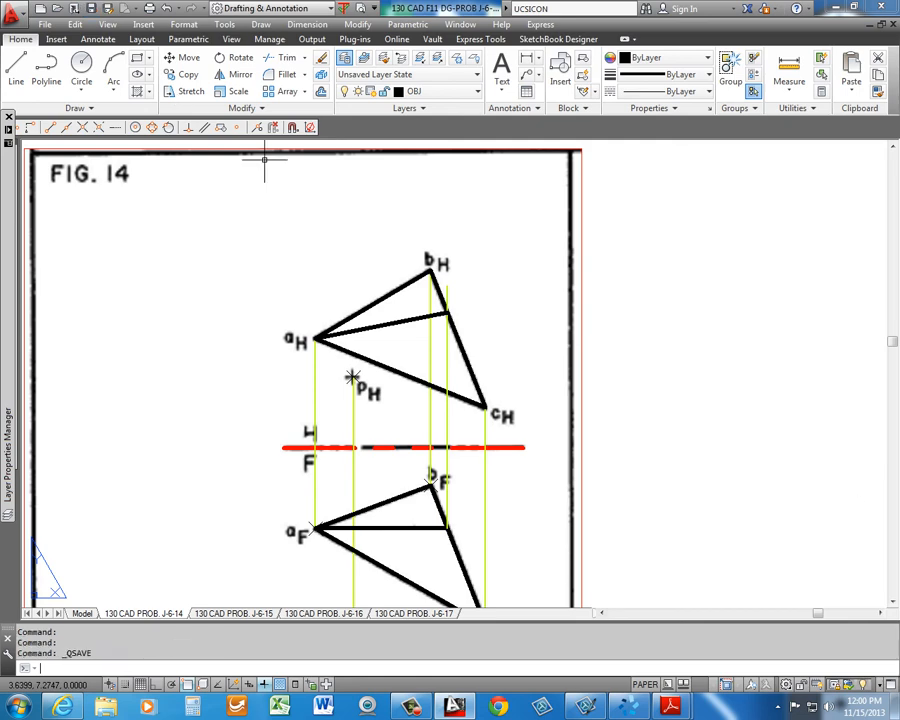